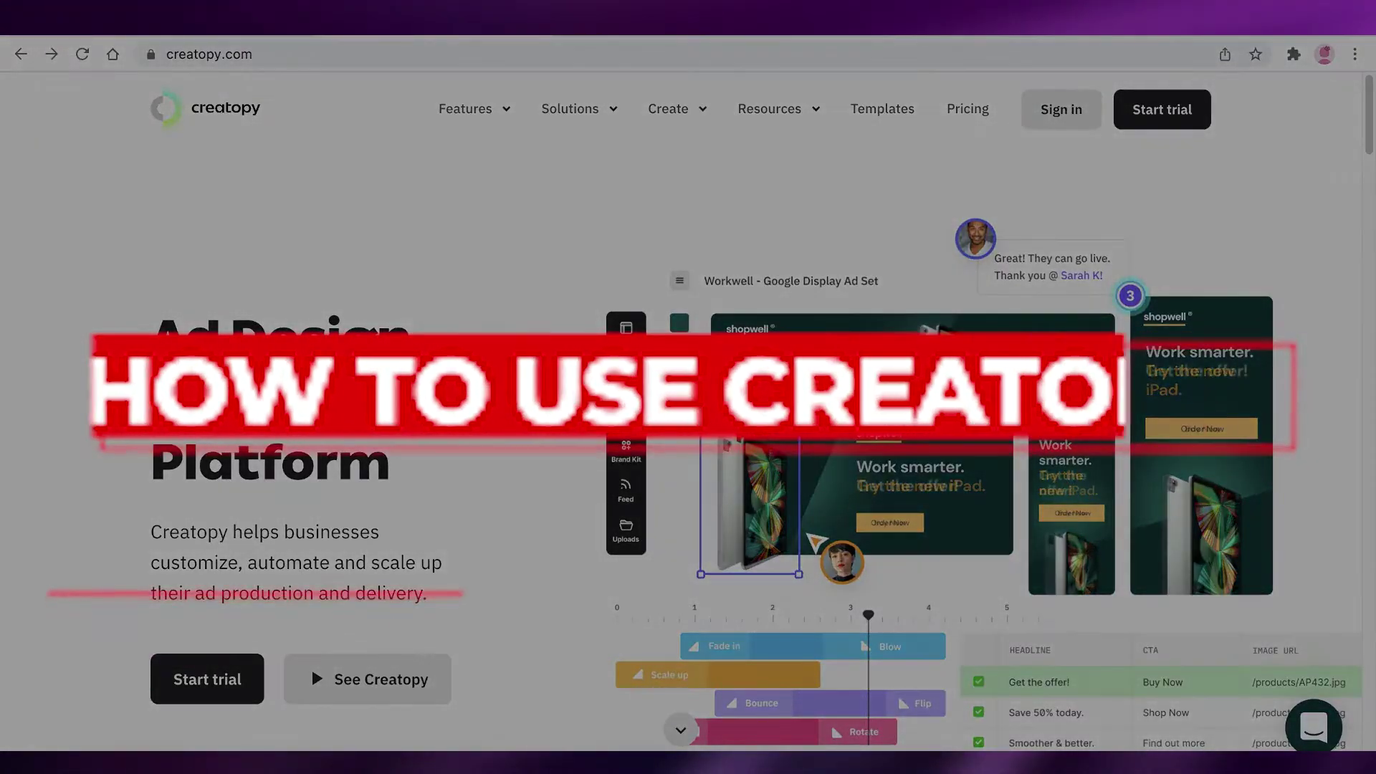
# Step: Look through the Creatopy homepage, including its ad making features and business benefits
pyautogui.scroll(-8, 552, 383)
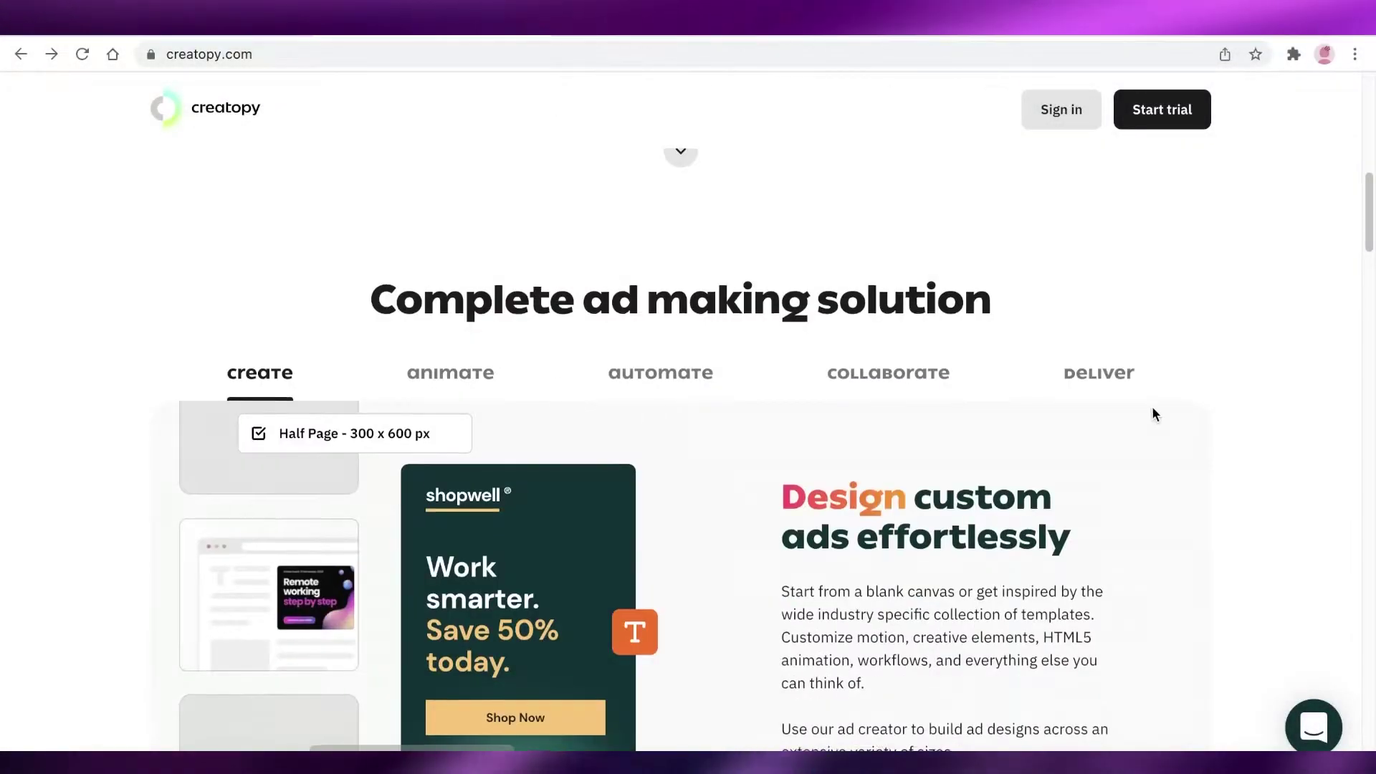
pyautogui.scroll(-15, 1154, 415)
pyautogui.scroll(-15, 1157, 416)
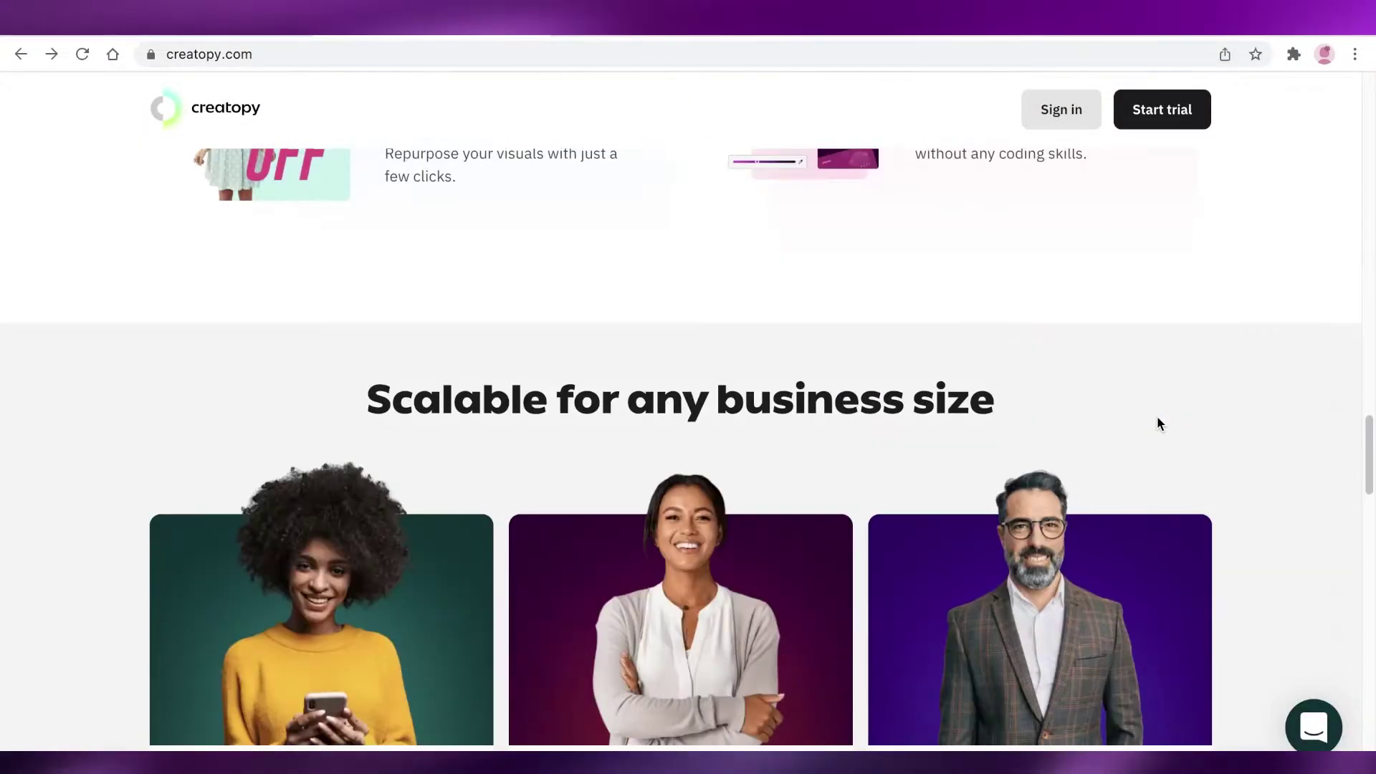
pyautogui.scroll(-5, 1157, 419)
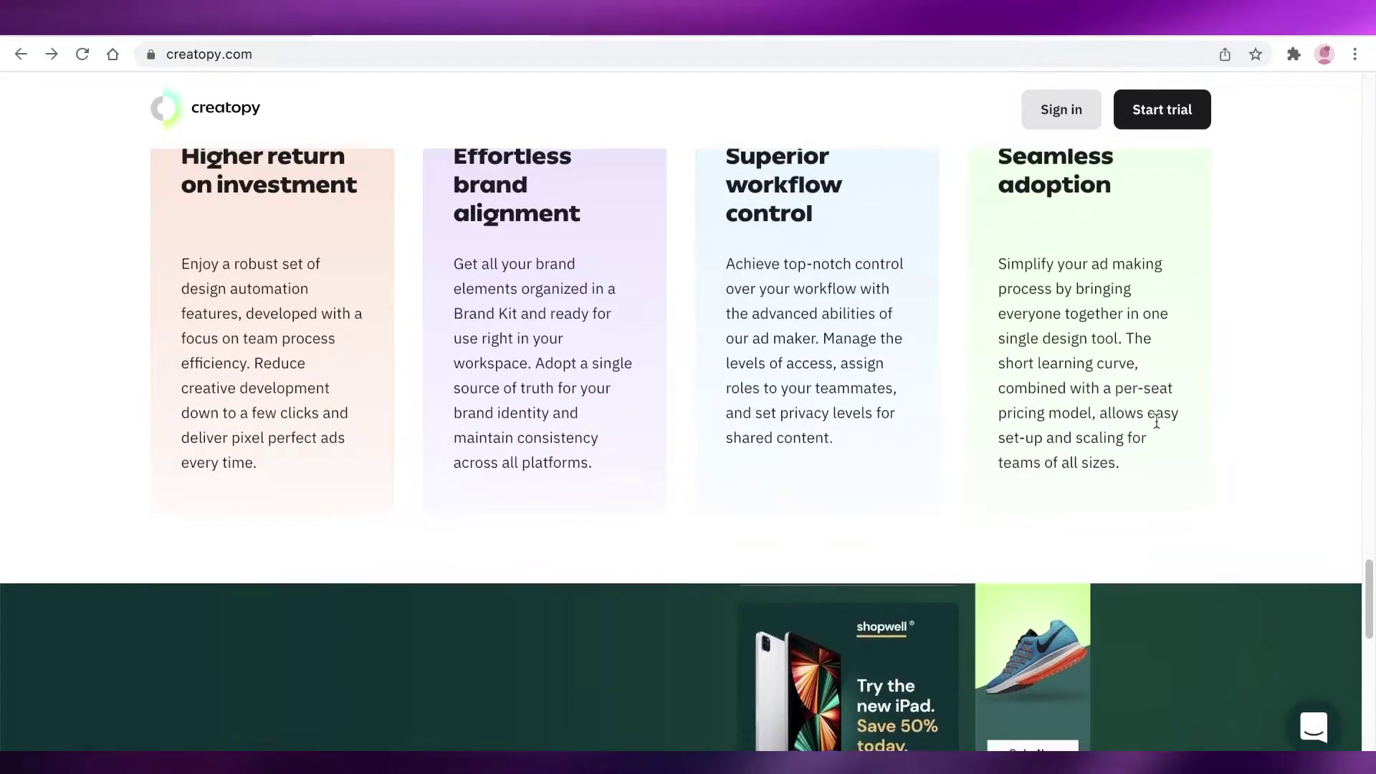
pyautogui.scroll(4, 1154, 423)
pyautogui.scroll(20, 782, 423)
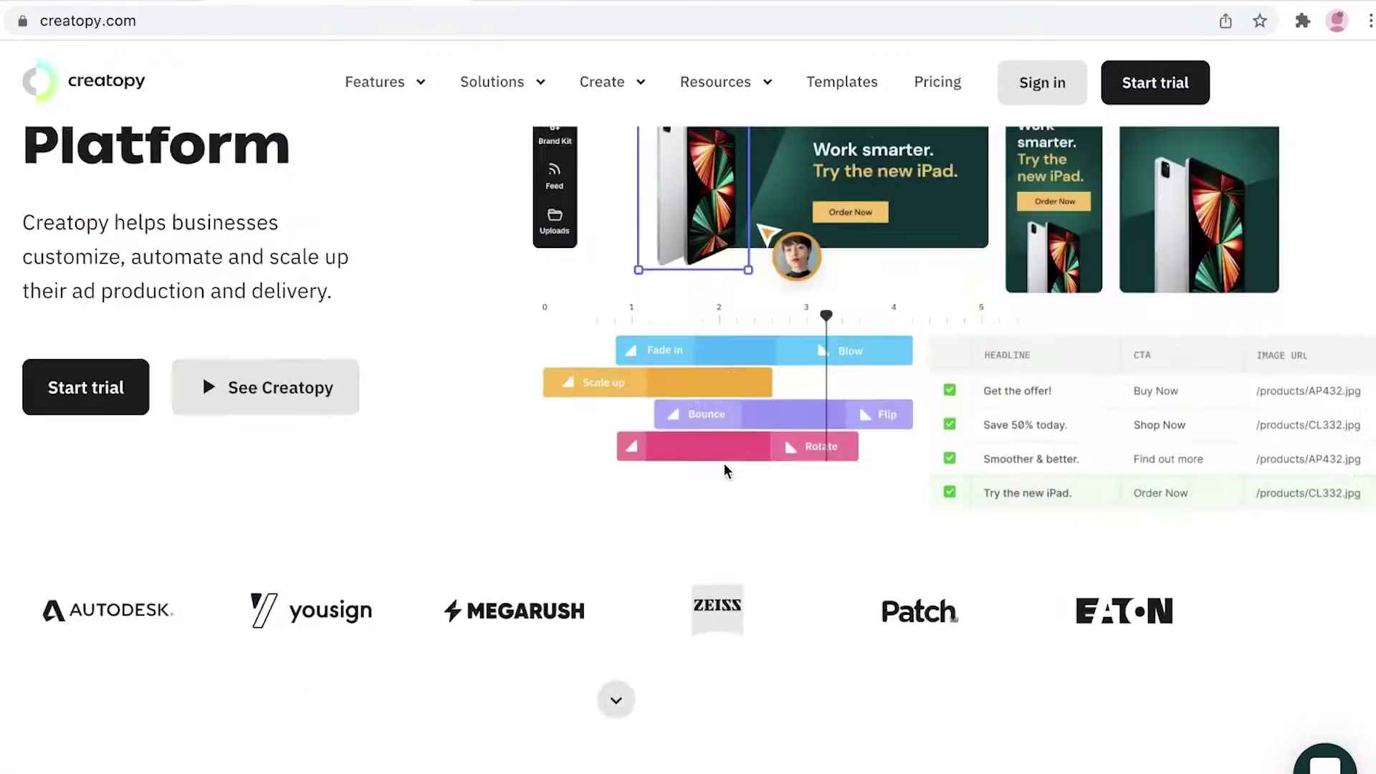
pyautogui.scroll(2, 724, 465)
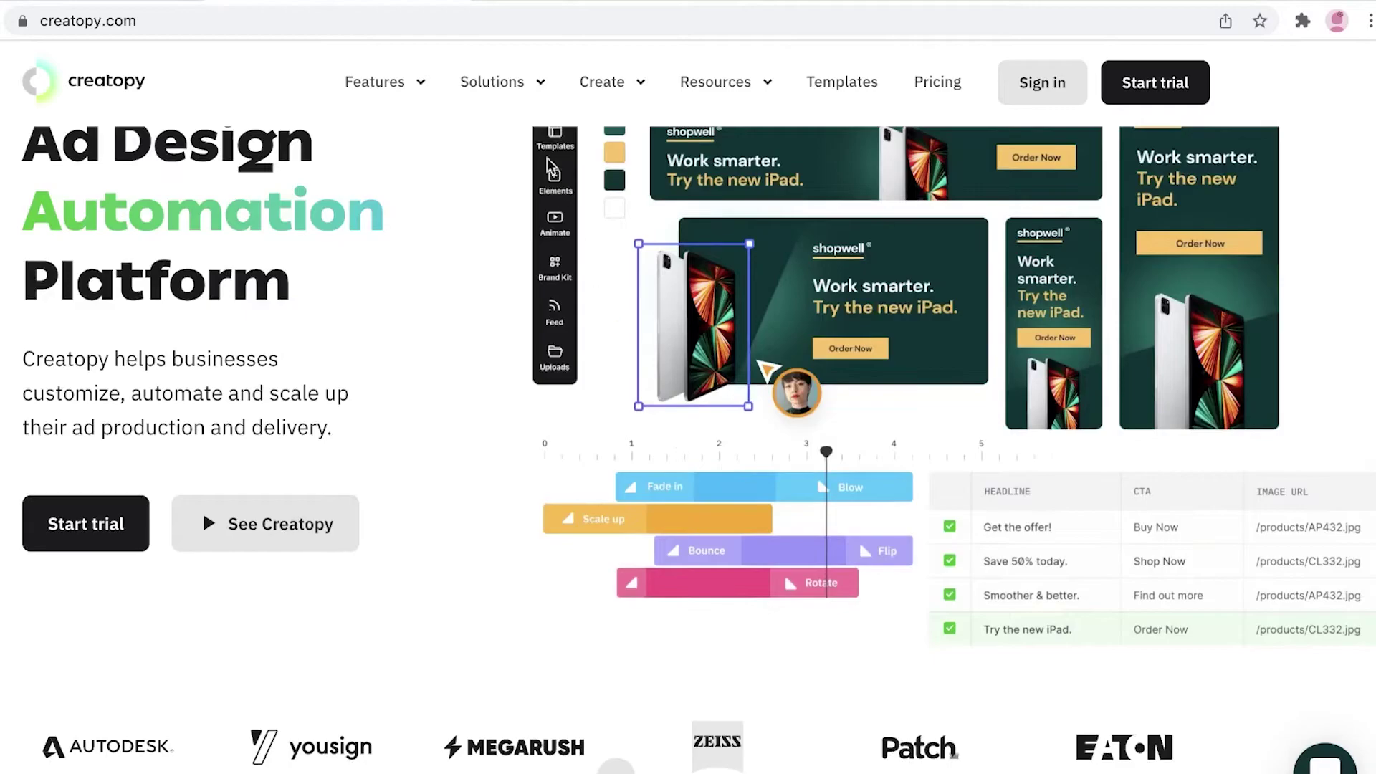
pyautogui.scroll(3, 331, 369)
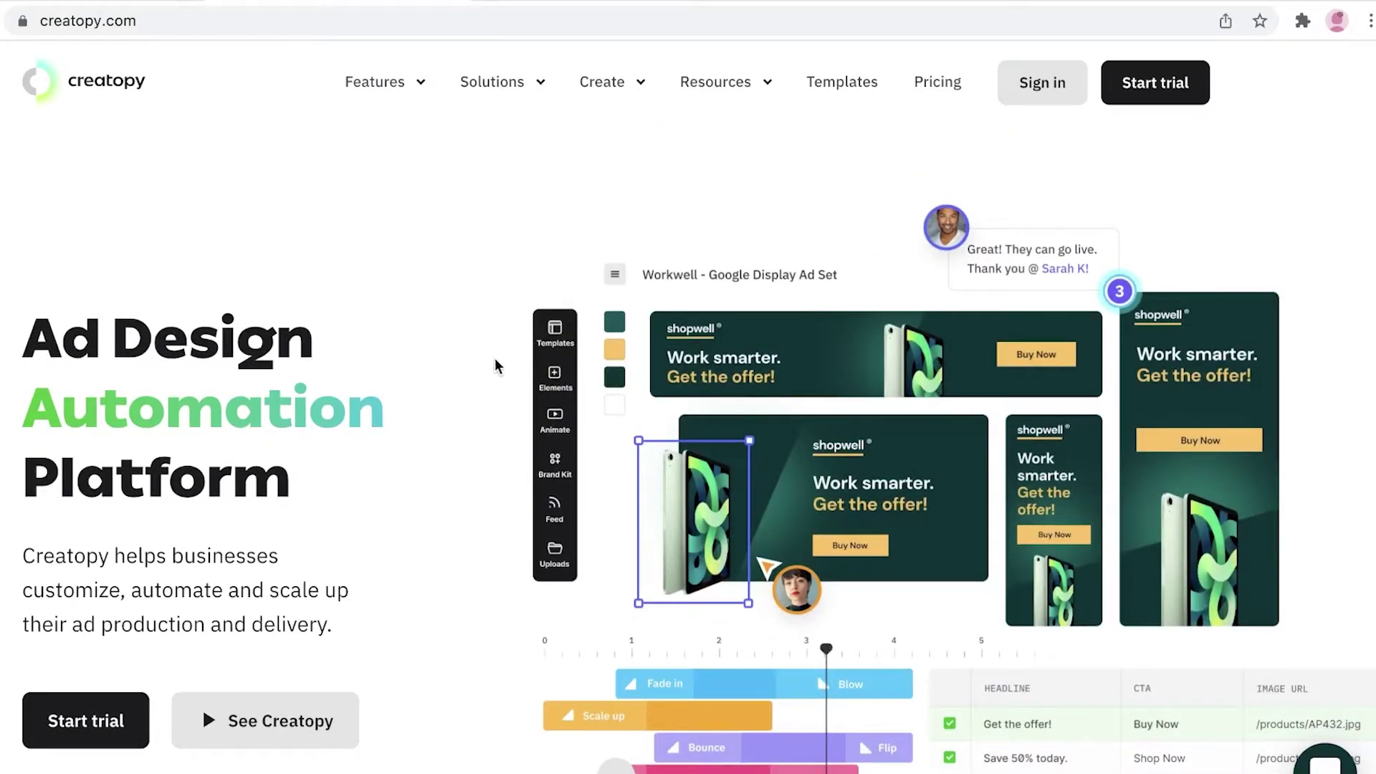
pyautogui.scroll(-8, 853, 366)
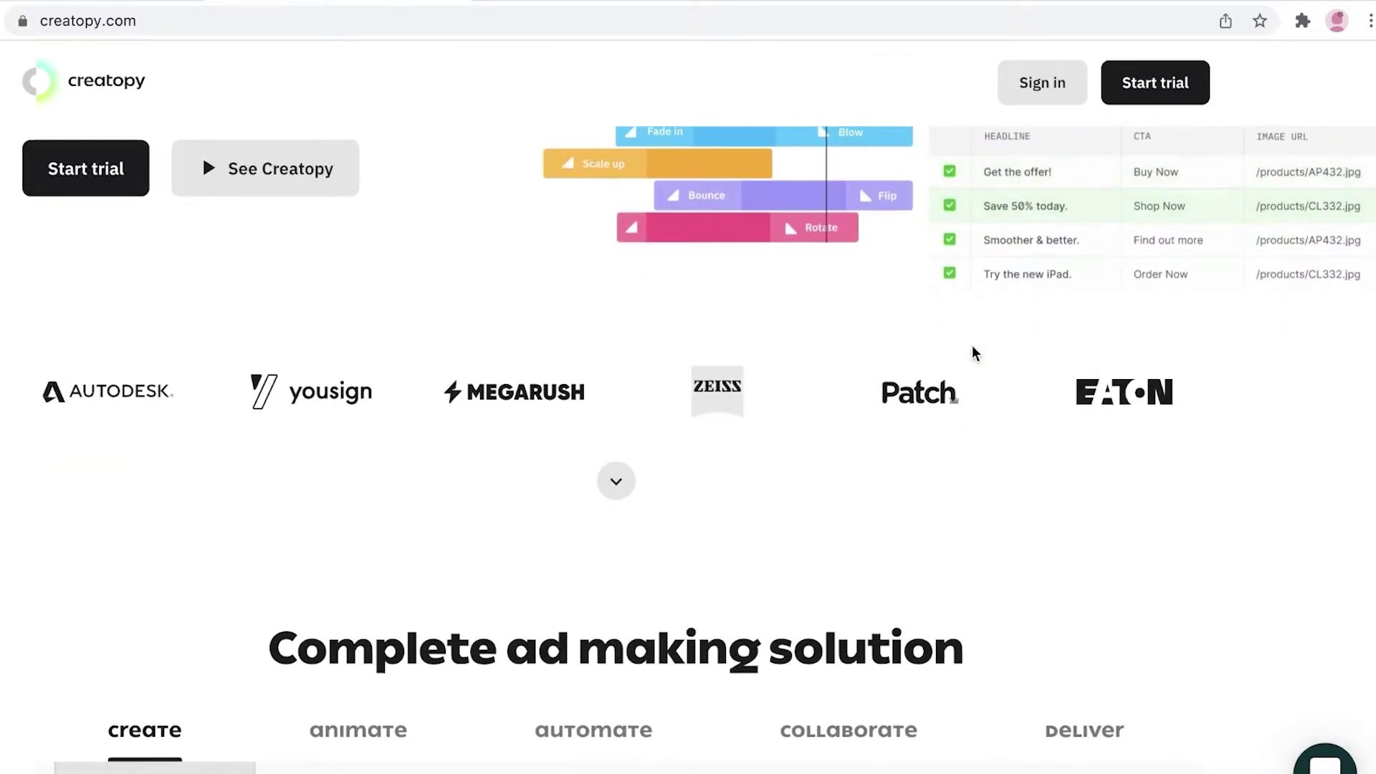
pyautogui.scroll(-3, 974, 350)
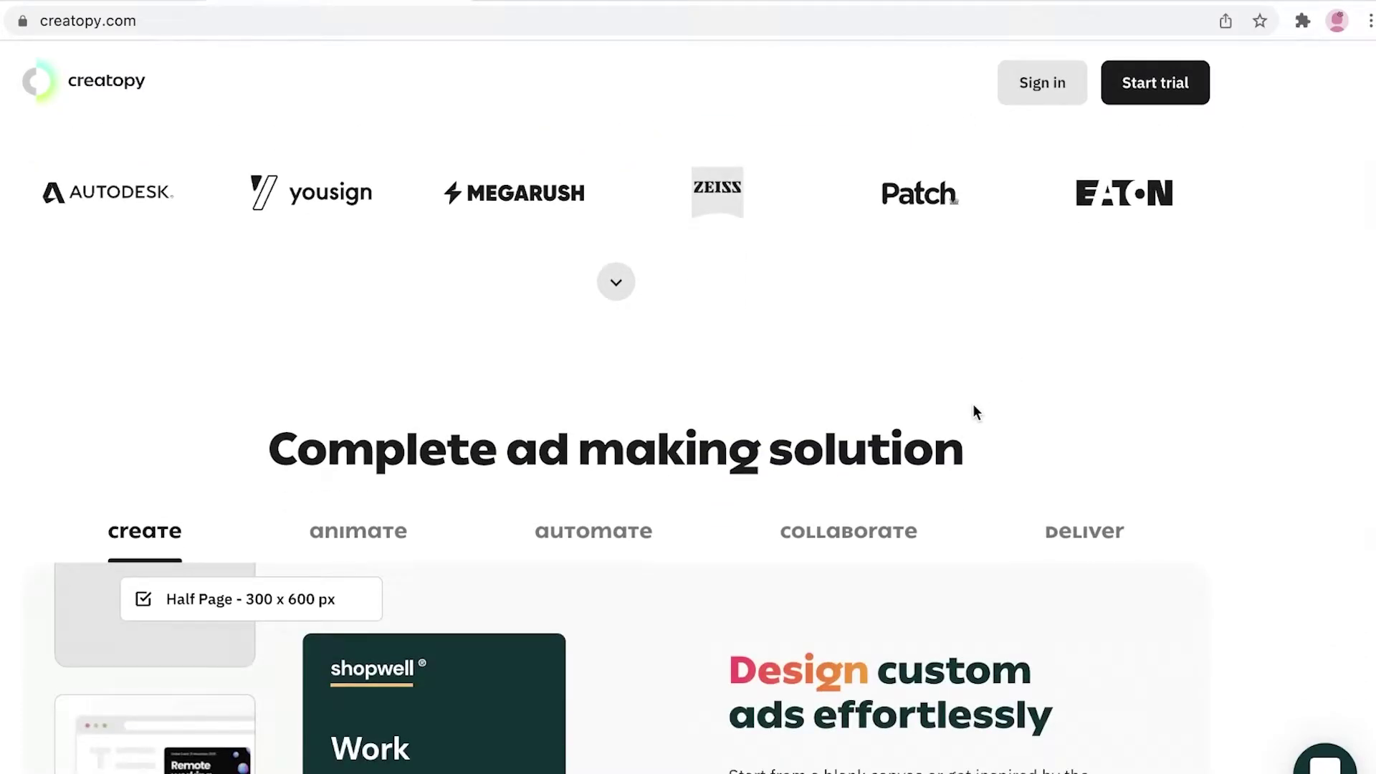
pyautogui.scroll(-3, 971, 403)
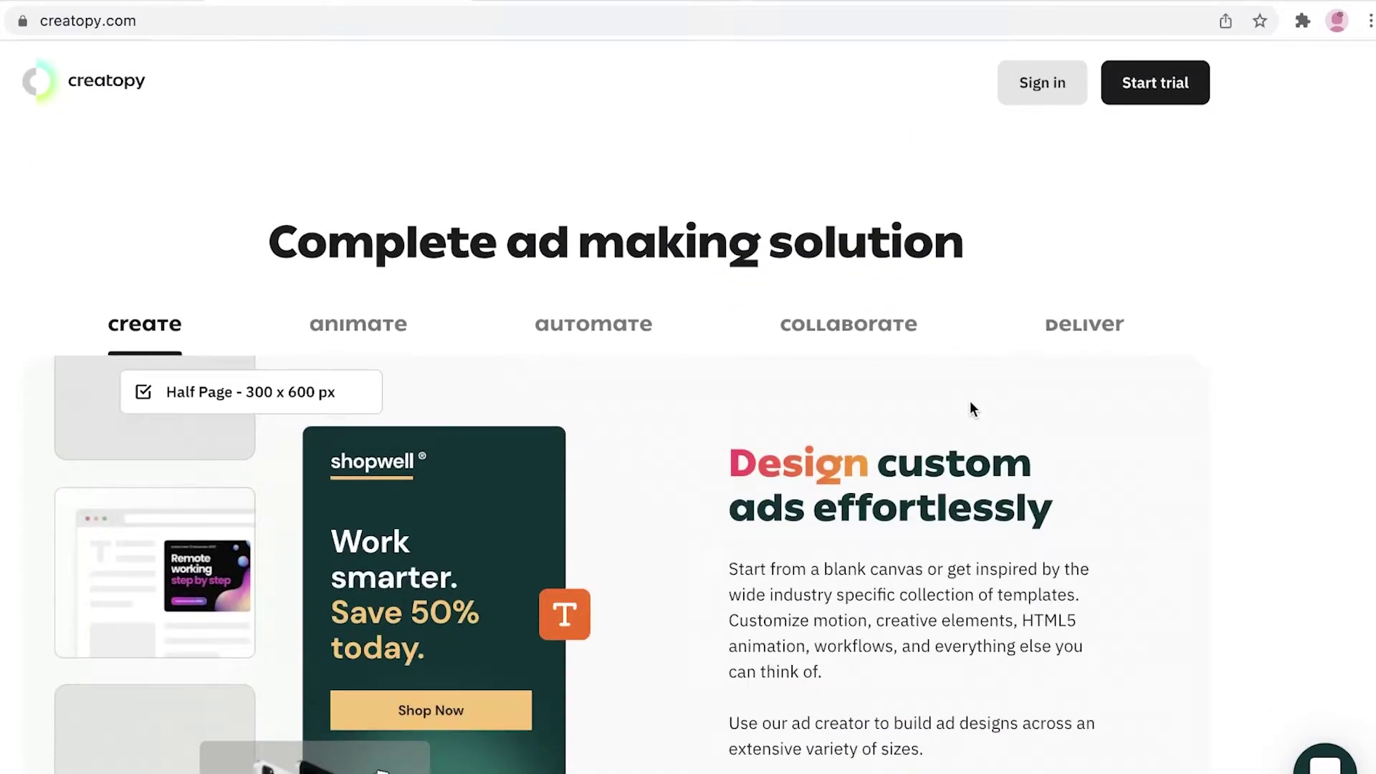
pyautogui.scroll(14, 832, 247)
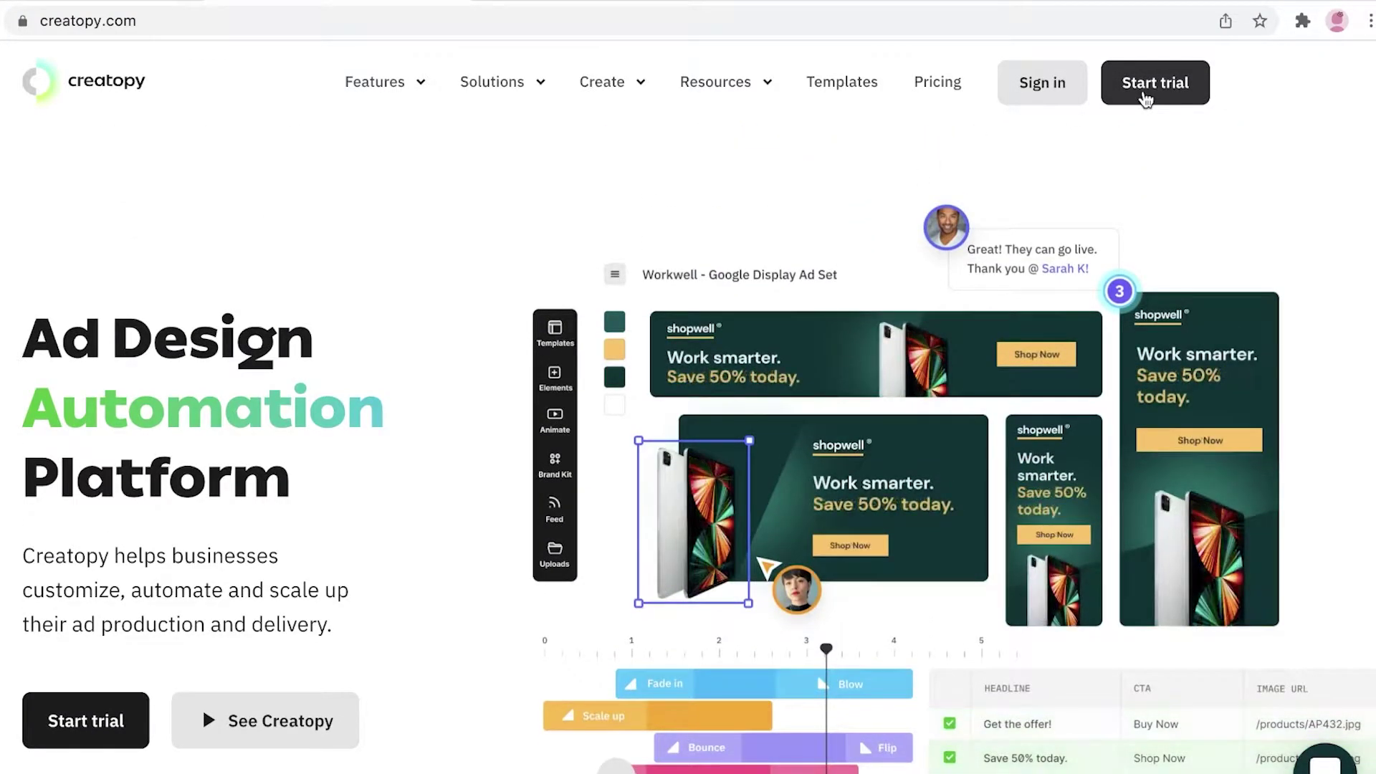
# Step: Sign in to Creatopy through Google with the first listed account
pyautogui.click(1146, 99)
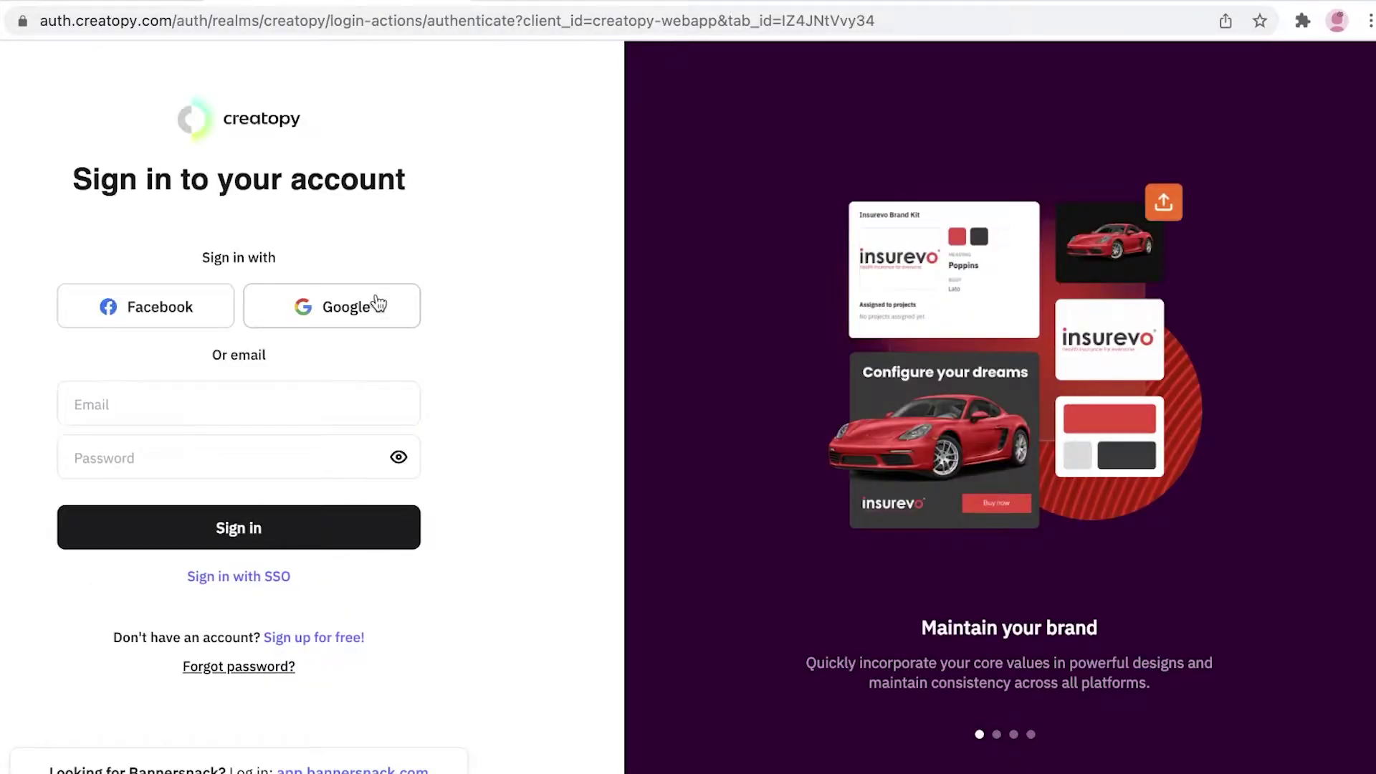
pyautogui.click(388, 309)
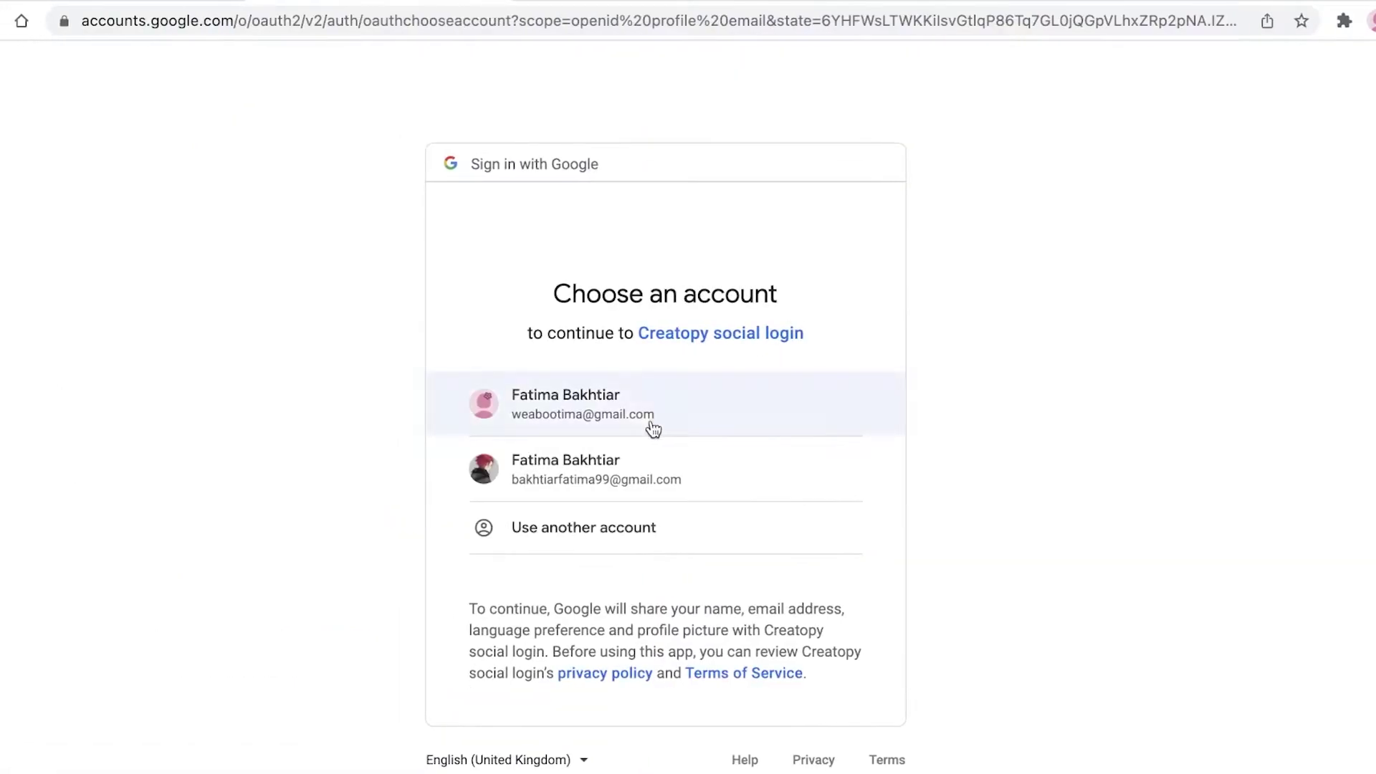
pyautogui.click(603, 414)
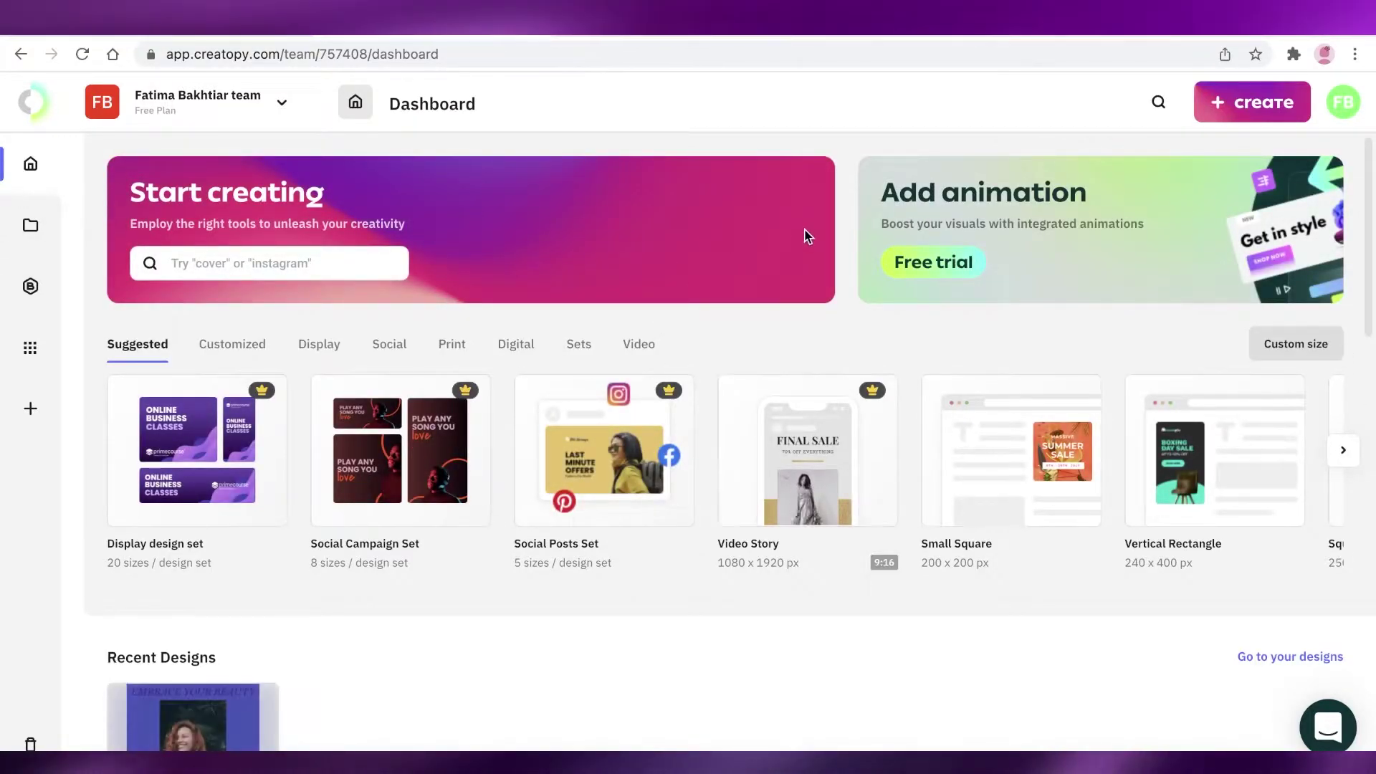
# Step: Look over the dashboard's template sections and the saved designs in My Designs
pyautogui.scroll(-10, 800, 245)
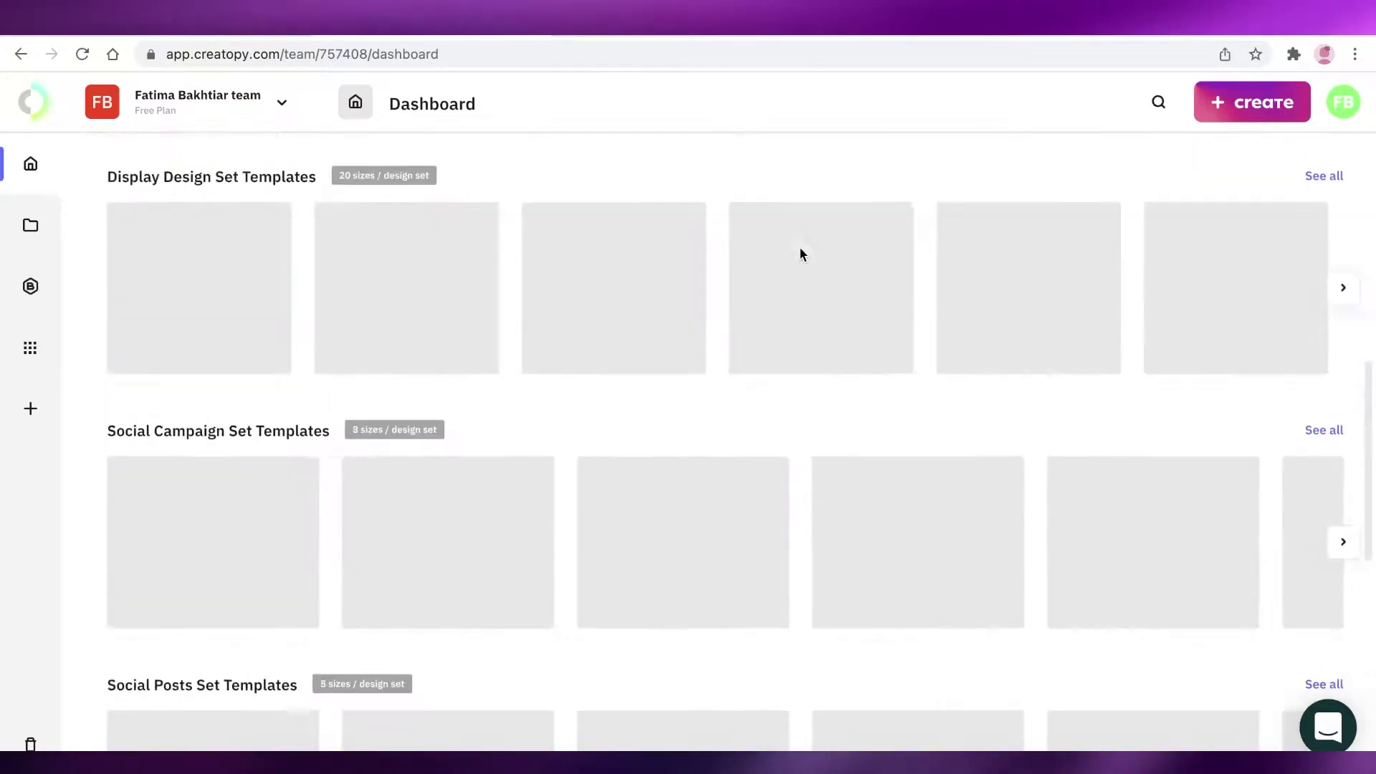
pyautogui.scroll(10, 799, 247)
pyautogui.scroll(-1, 798, 255)
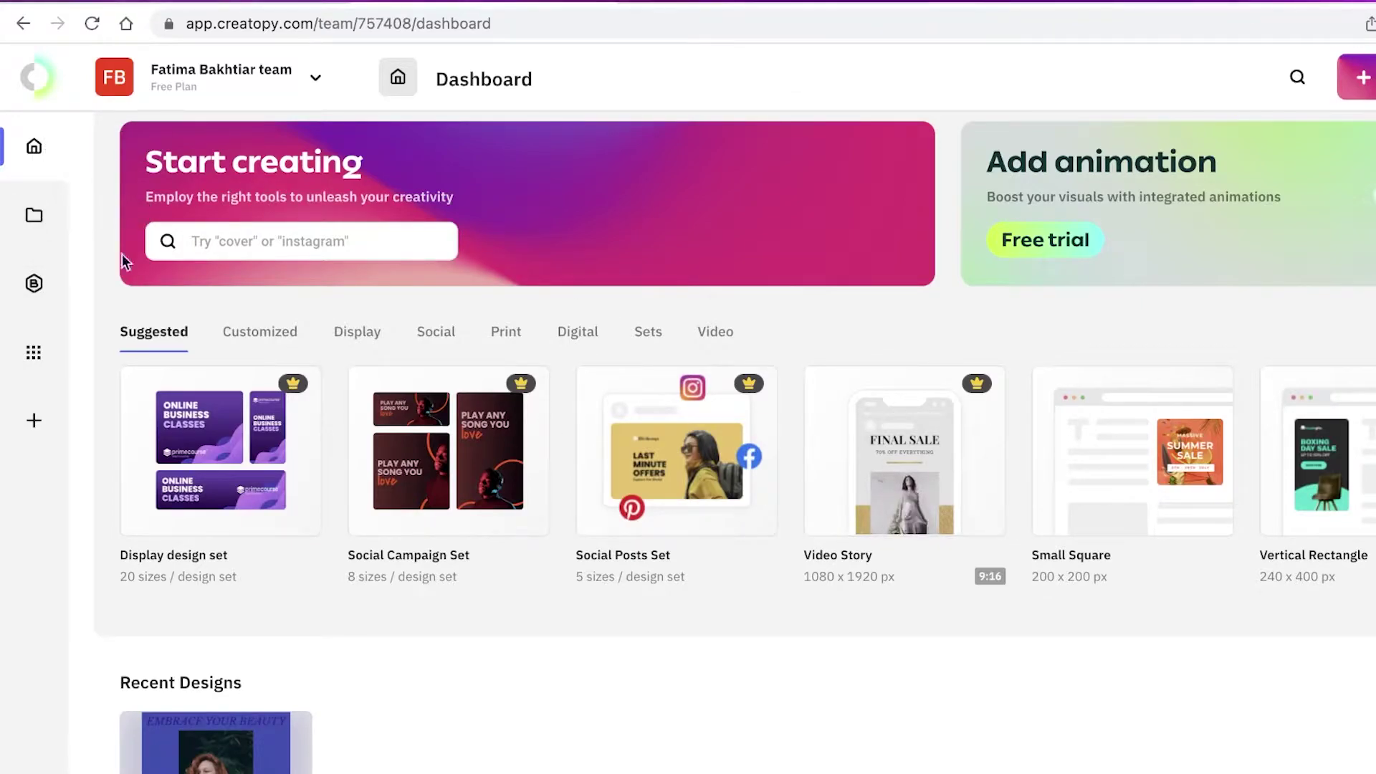
pyautogui.click(26, 218)
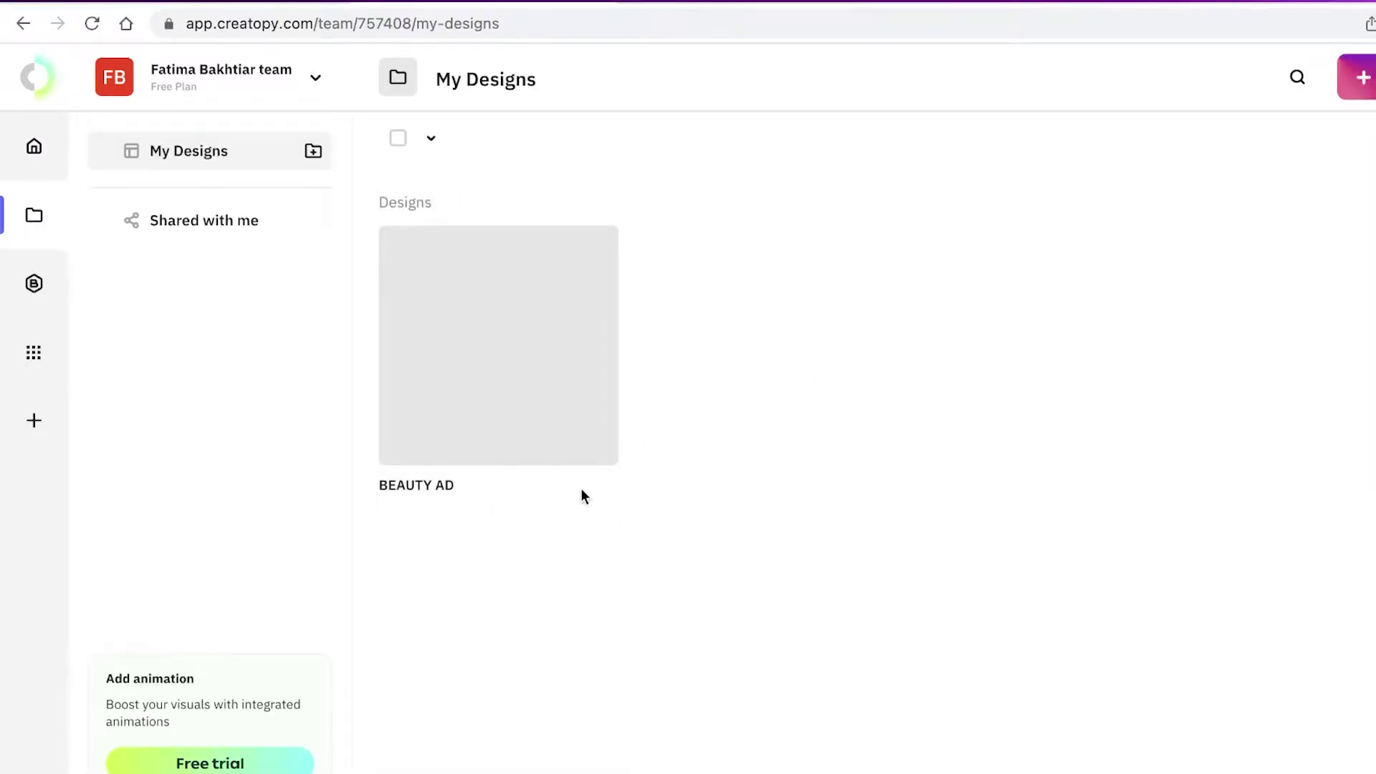
# Step: Start the first brand kit by adding brand components
pyautogui.click(31, 284)
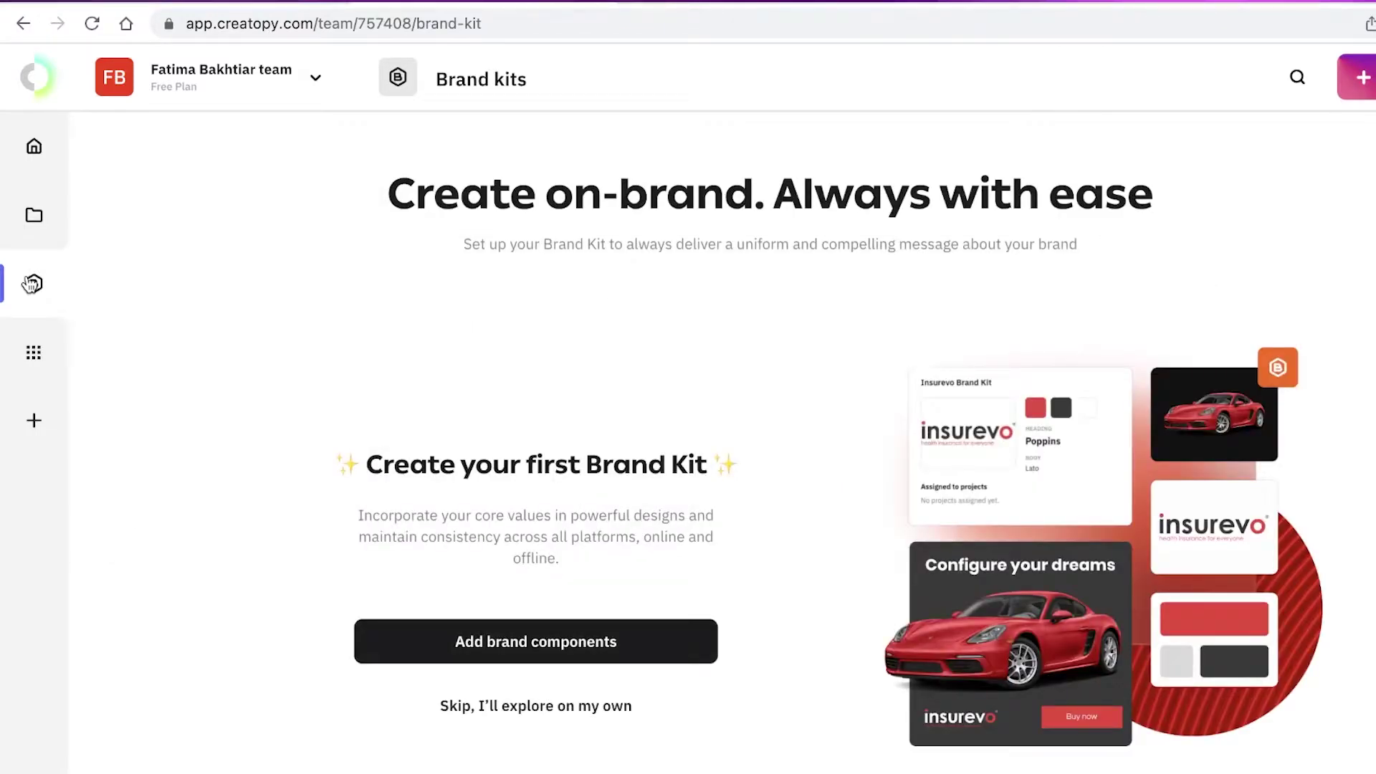
pyautogui.click(535, 641)
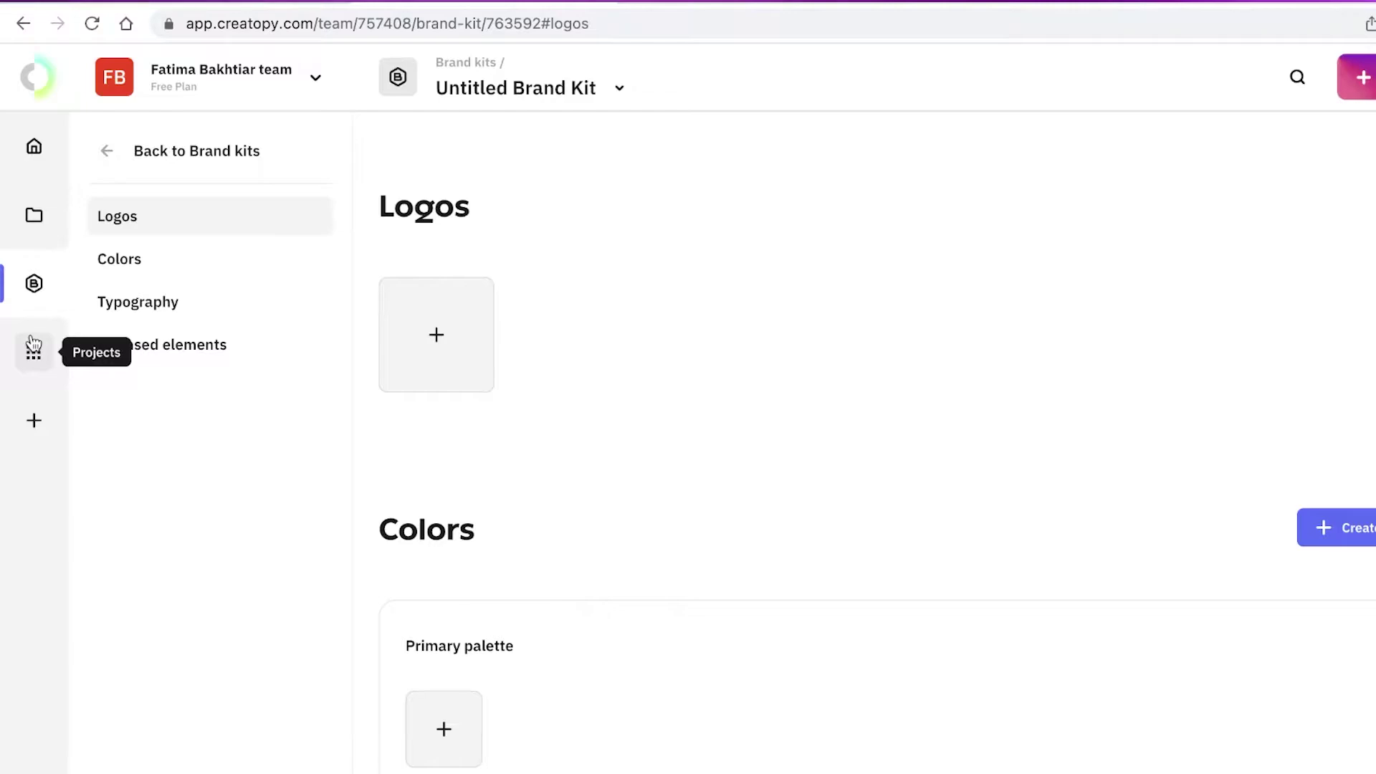
# Step: Try to create a project, dismiss the free trial offer and return to the dashboard
pyautogui.click(33, 346)
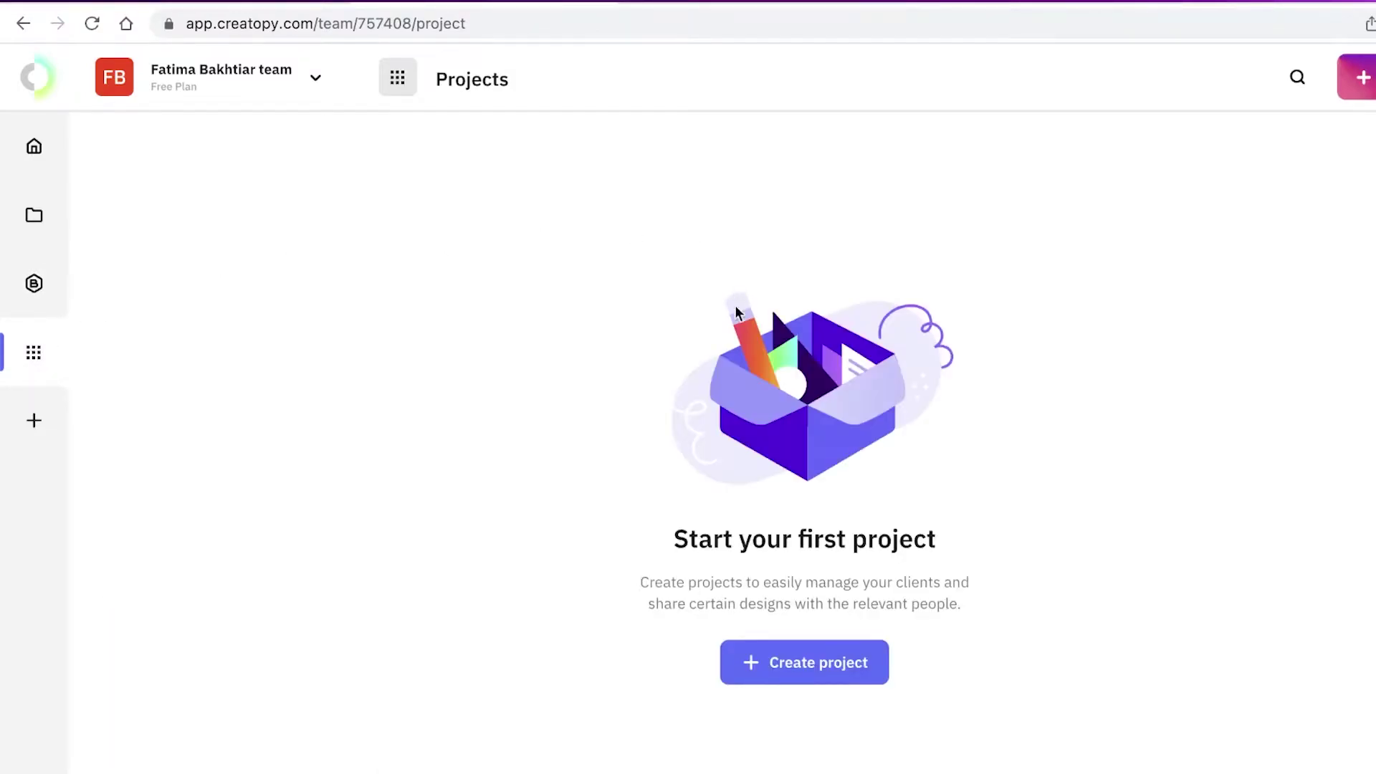
pyautogui.click(822, 672)
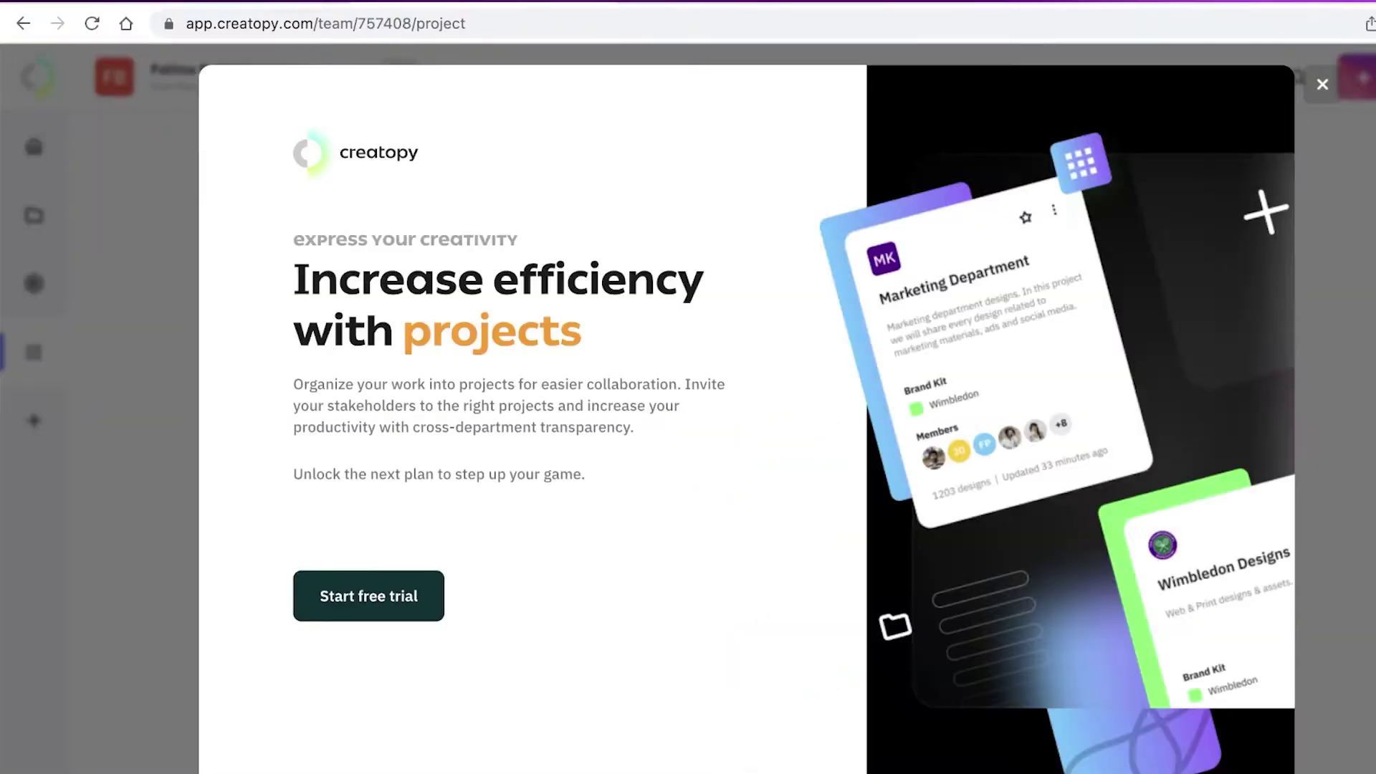
pyautogui.press('Escape')
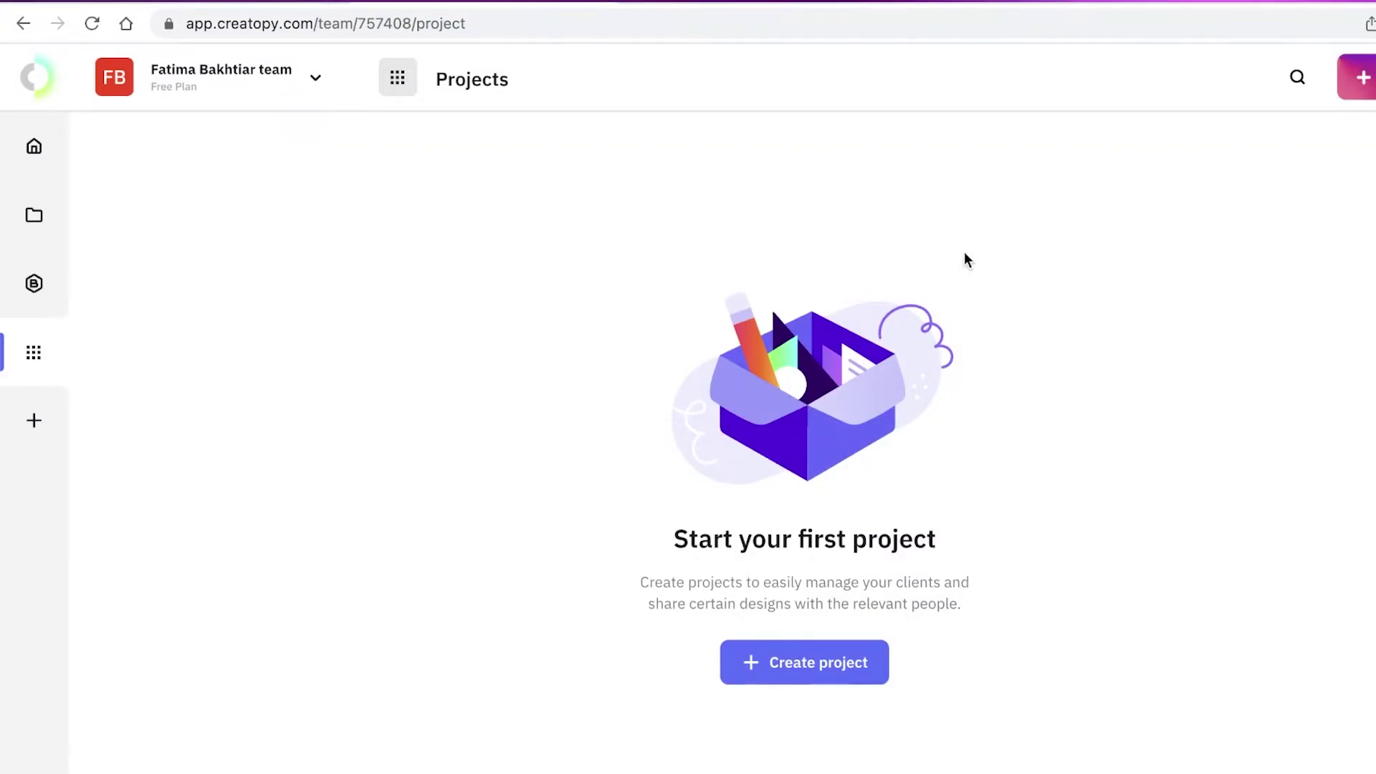
pyautogui.click(29, 421)
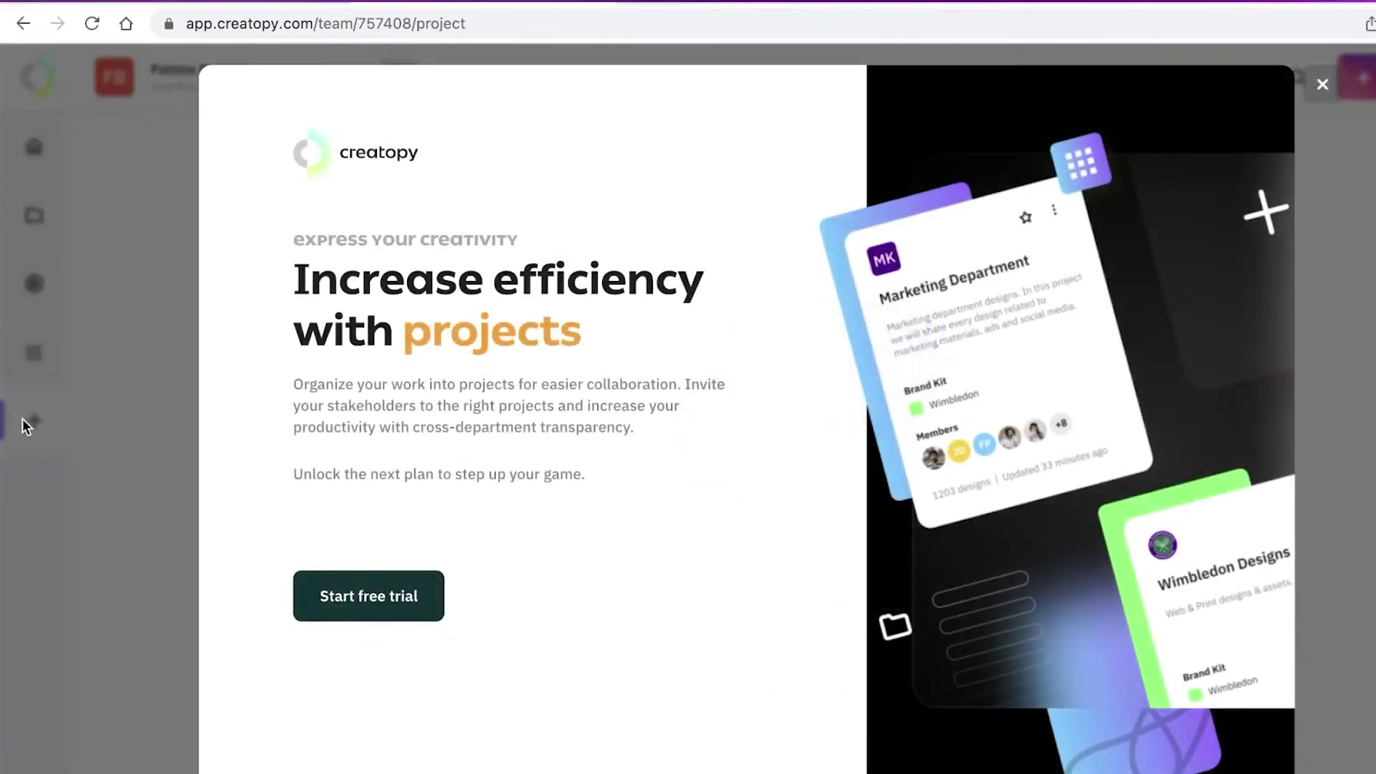
pyautogui.click(1323, 84)
pyautogui.click(34, 146)
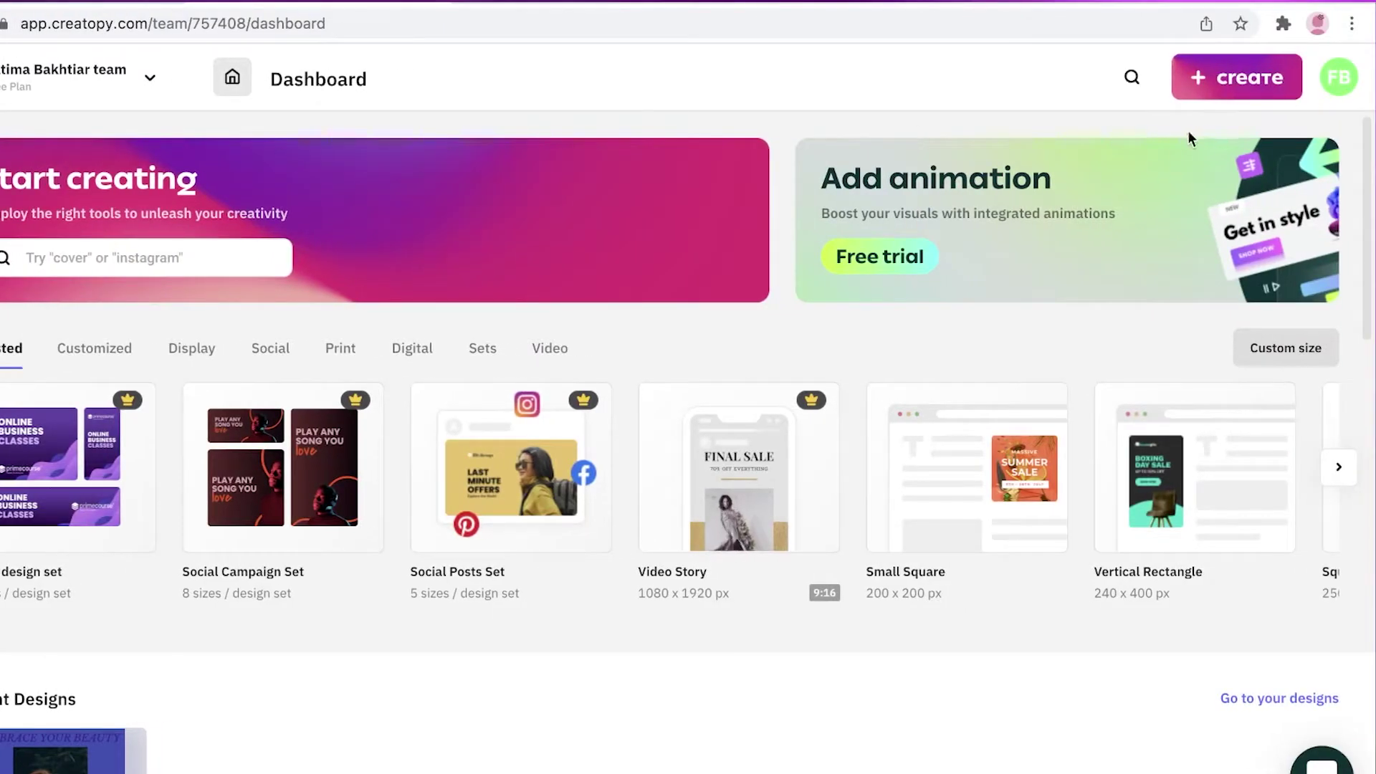
# Step: Begin a new design with a custom size and set its unit to inches
pyautogui.click(1262, 91)
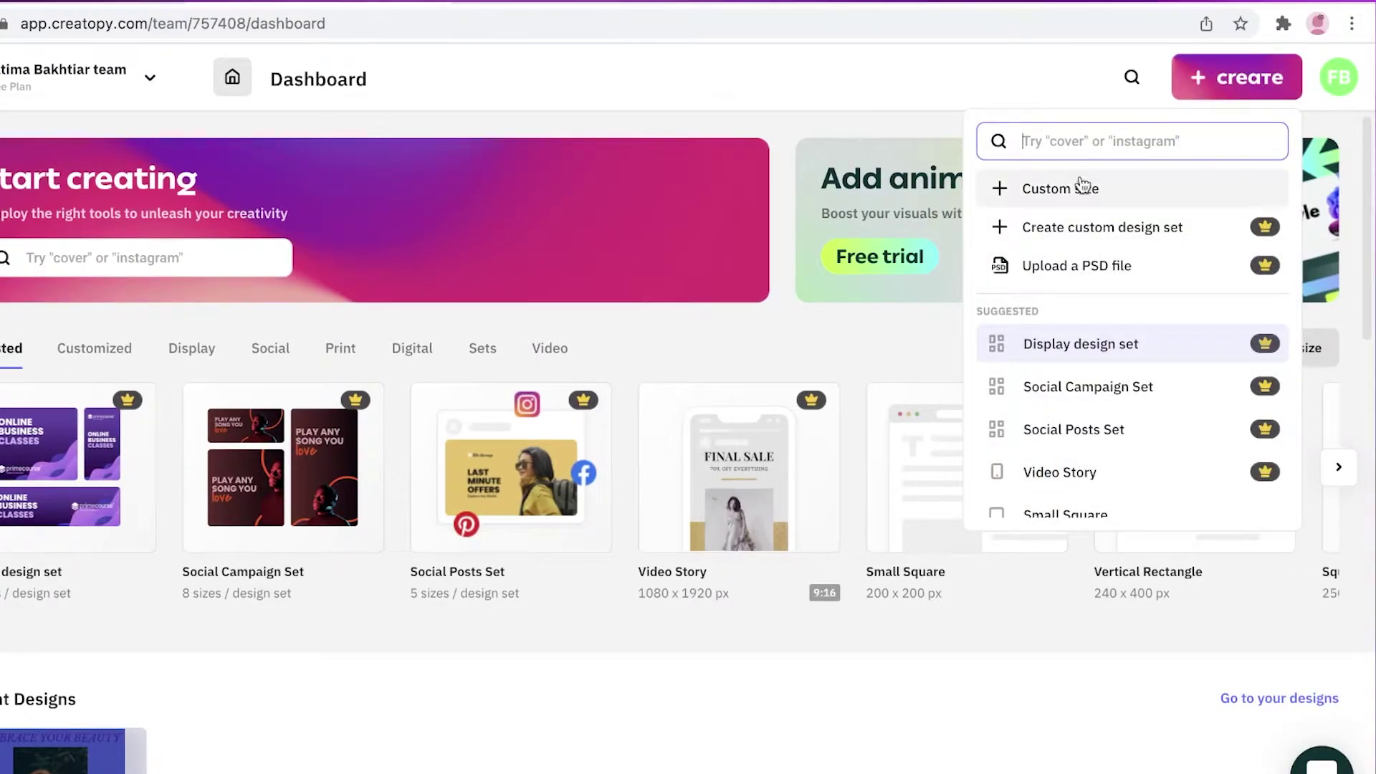
pyautogui.scroll(-5, 1112, 459)
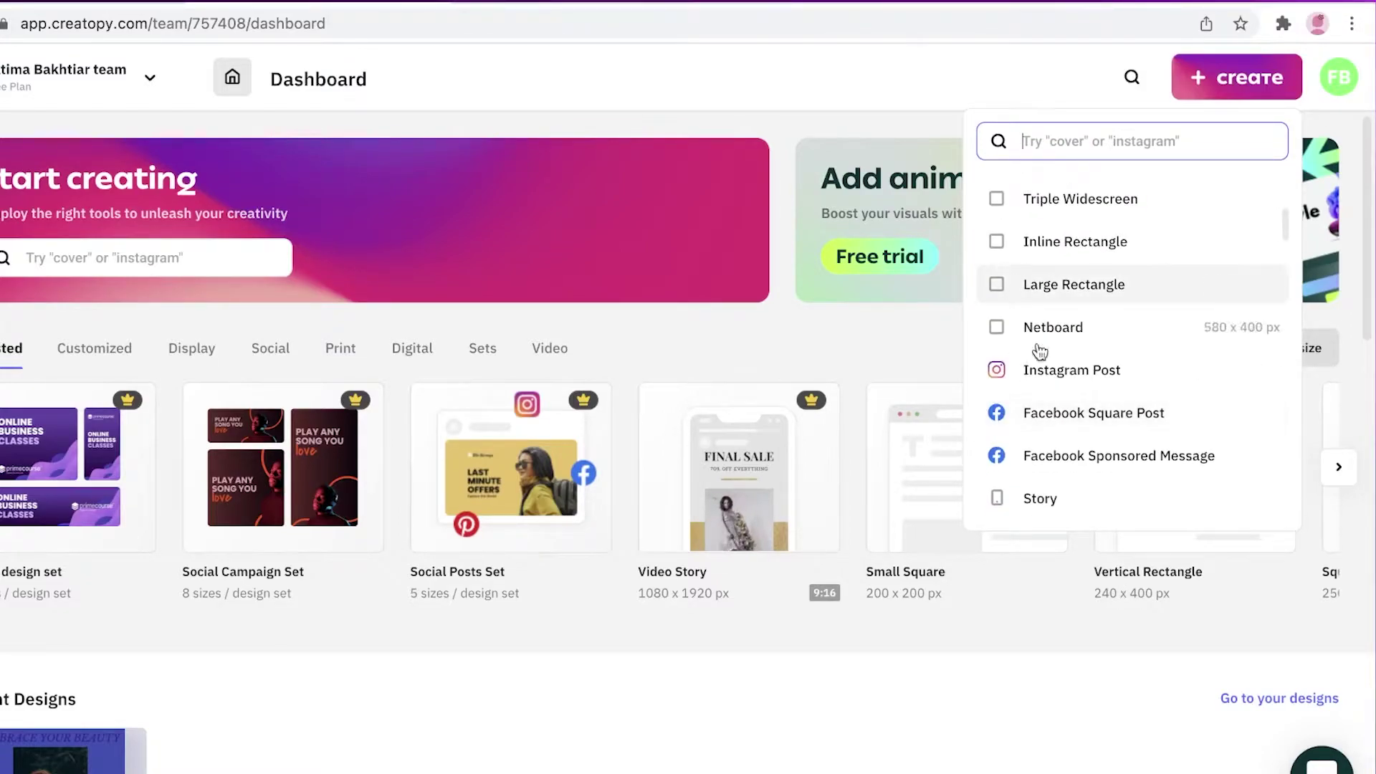
pyautogui.scroll(5, 1094, 325)
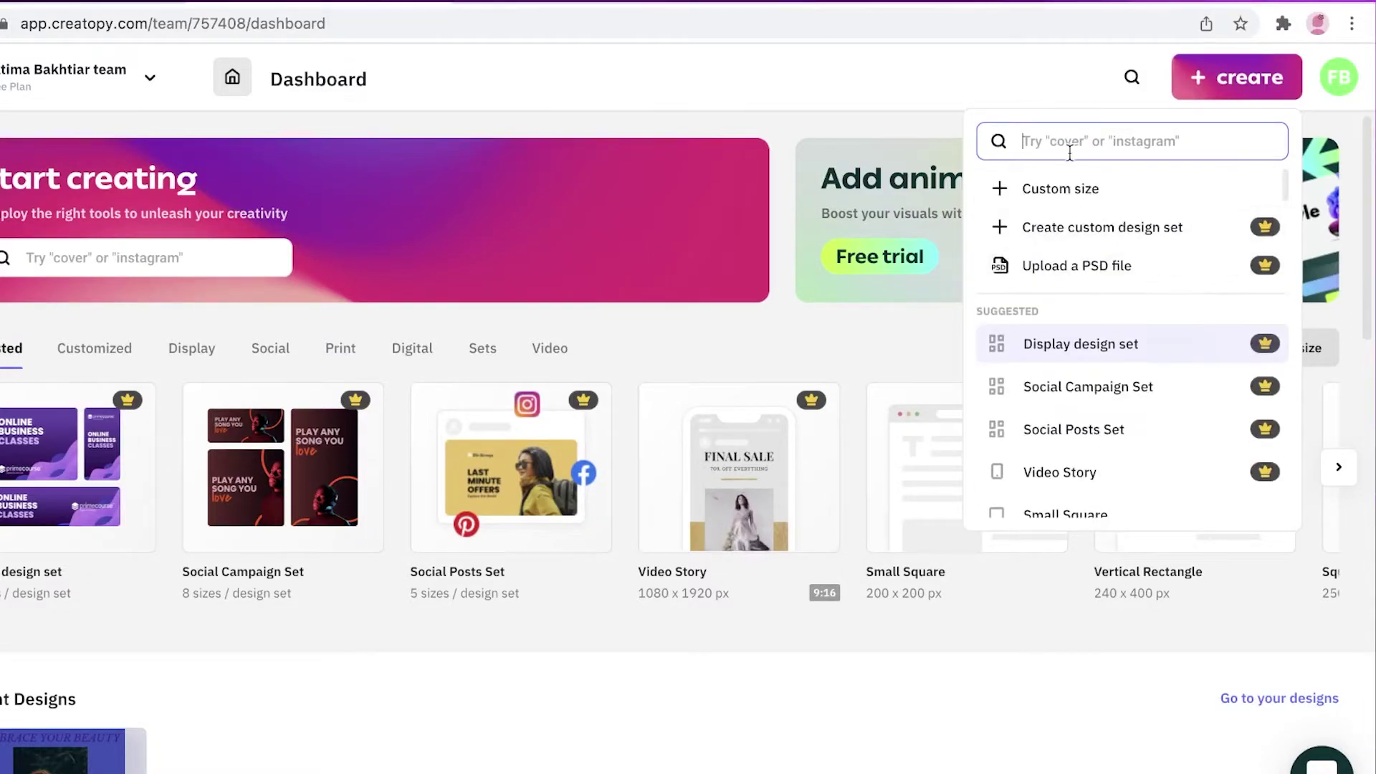
pyautogui.click(1070, 189)
pyautogui.click(1234, 204)
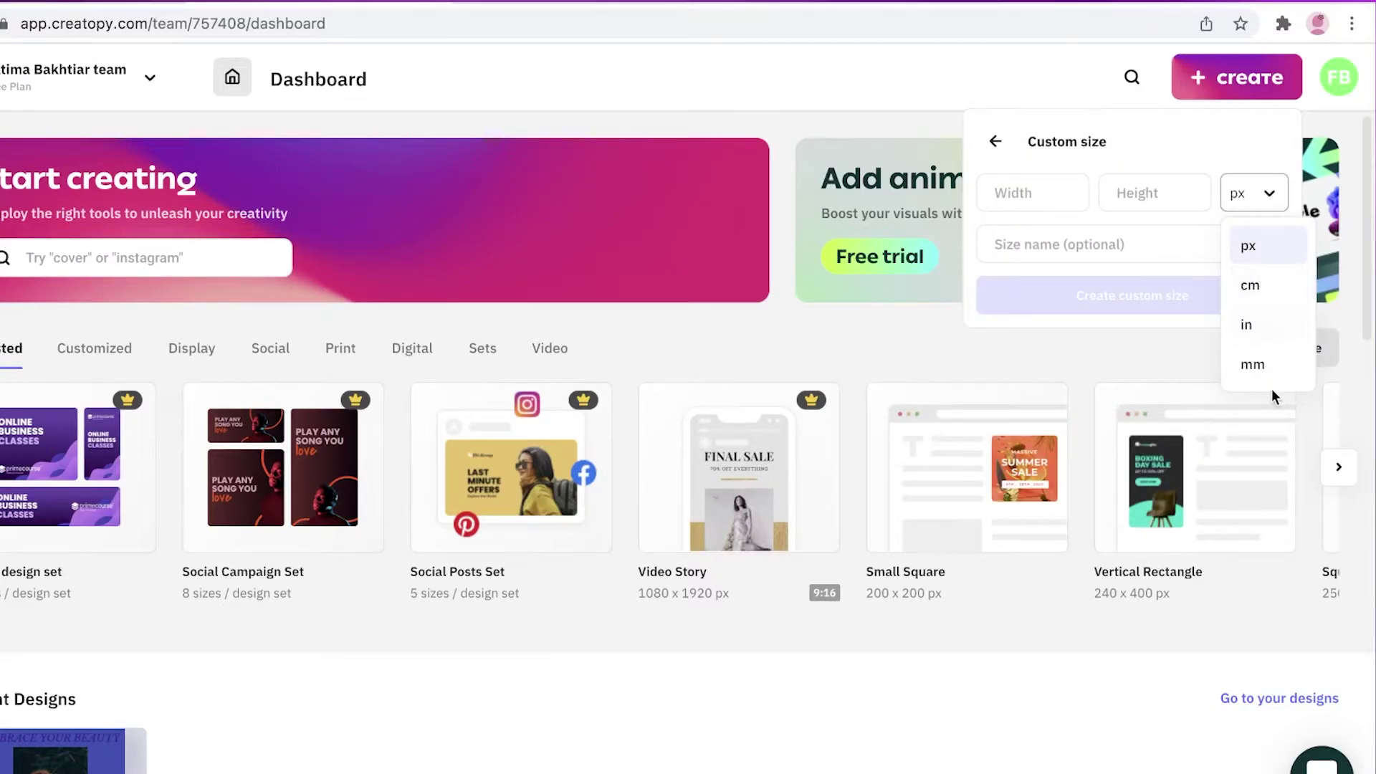
pyautogui.click(1140, 192)
pyautogui.click(1238, 192)
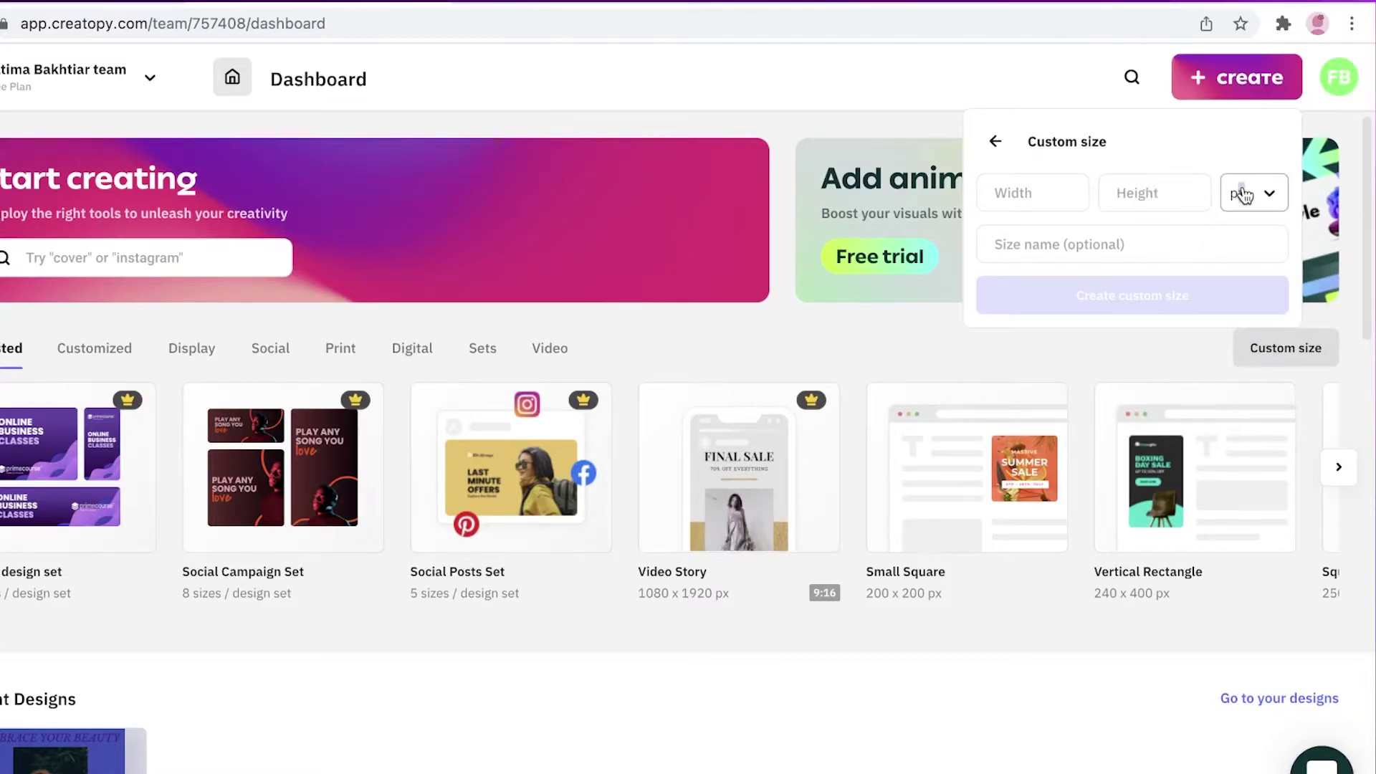
pyautogui.click(1246, 325)
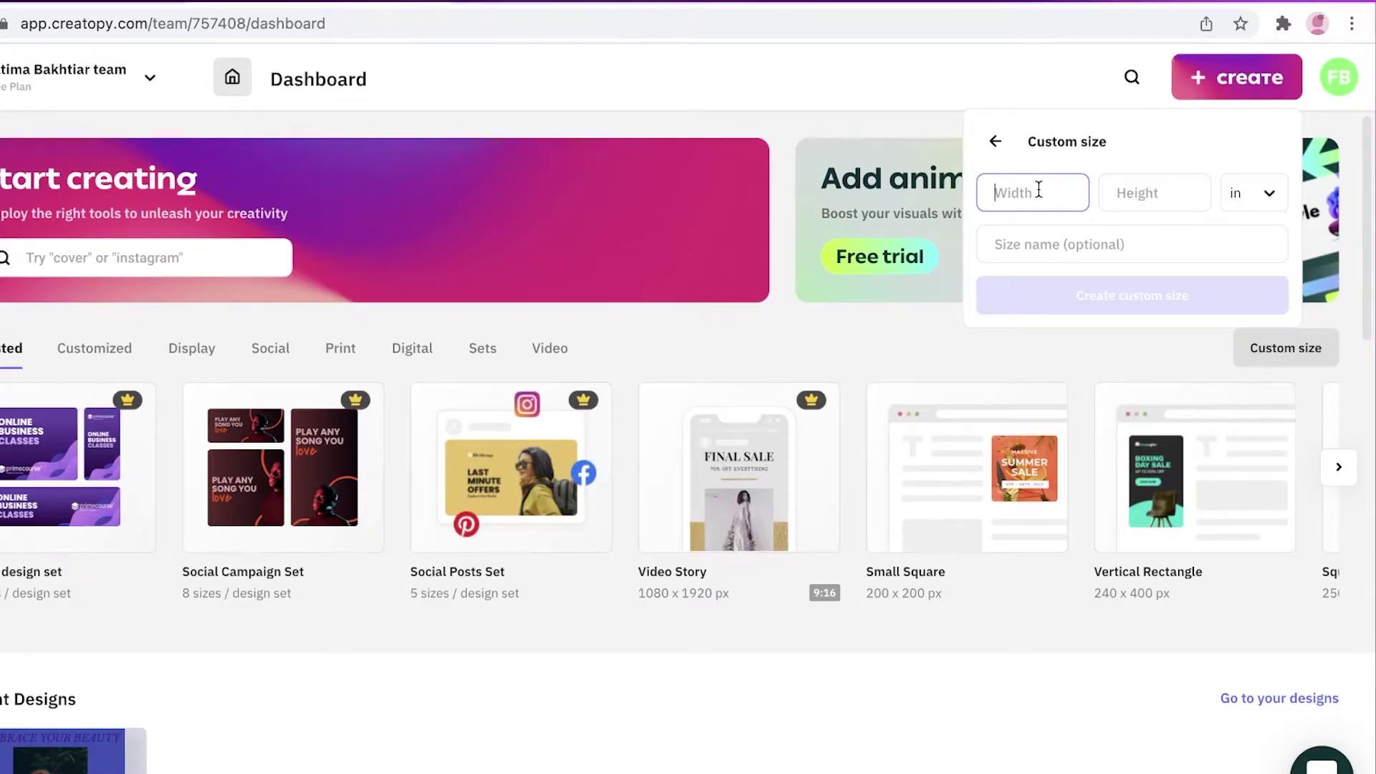
# Step: Set the custom size to 12 in wide and 12 in high and create the design
pyautogui.write('5')
pyautogui.press('BackSpace')
pyautogui.write('12')
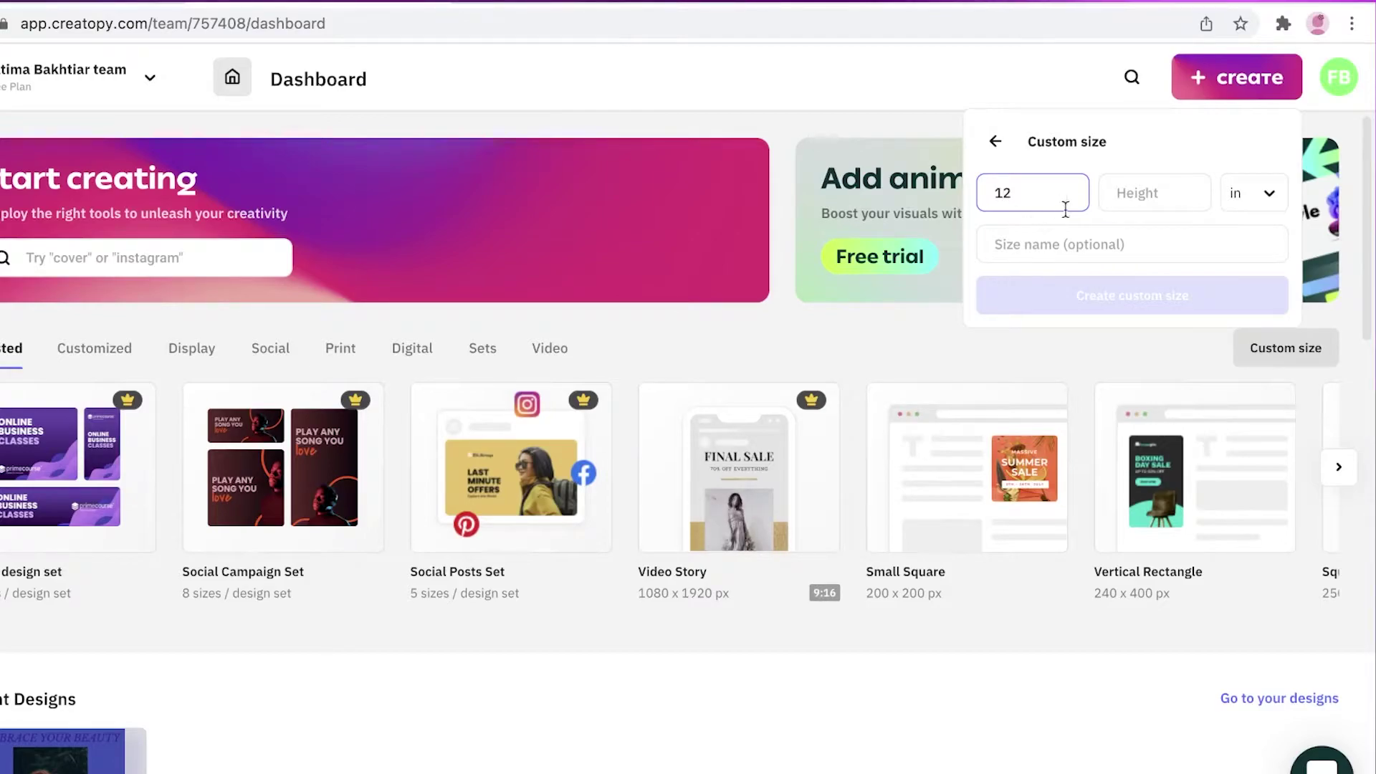
pyautogui.press('Tab')
pyautogui.write('12')
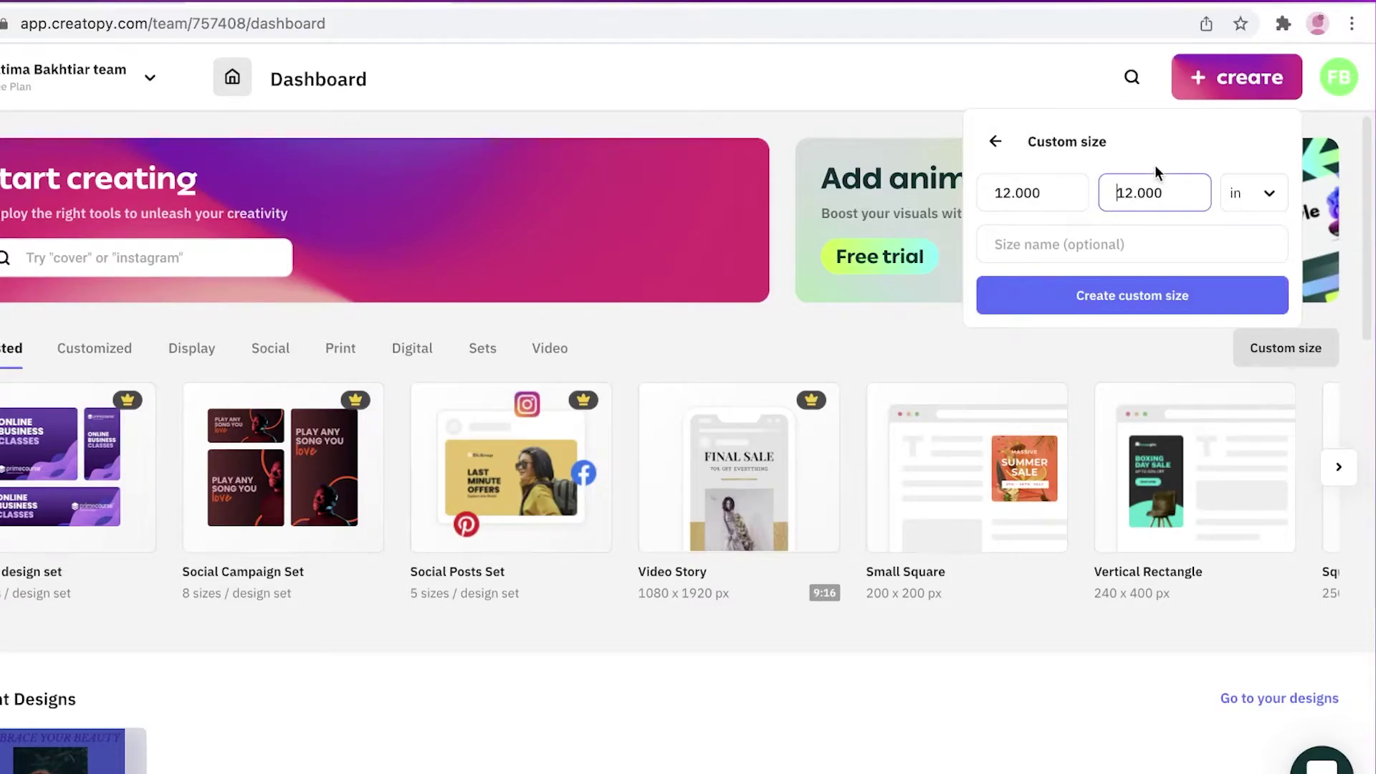
pyautogui.click(1146, 297)
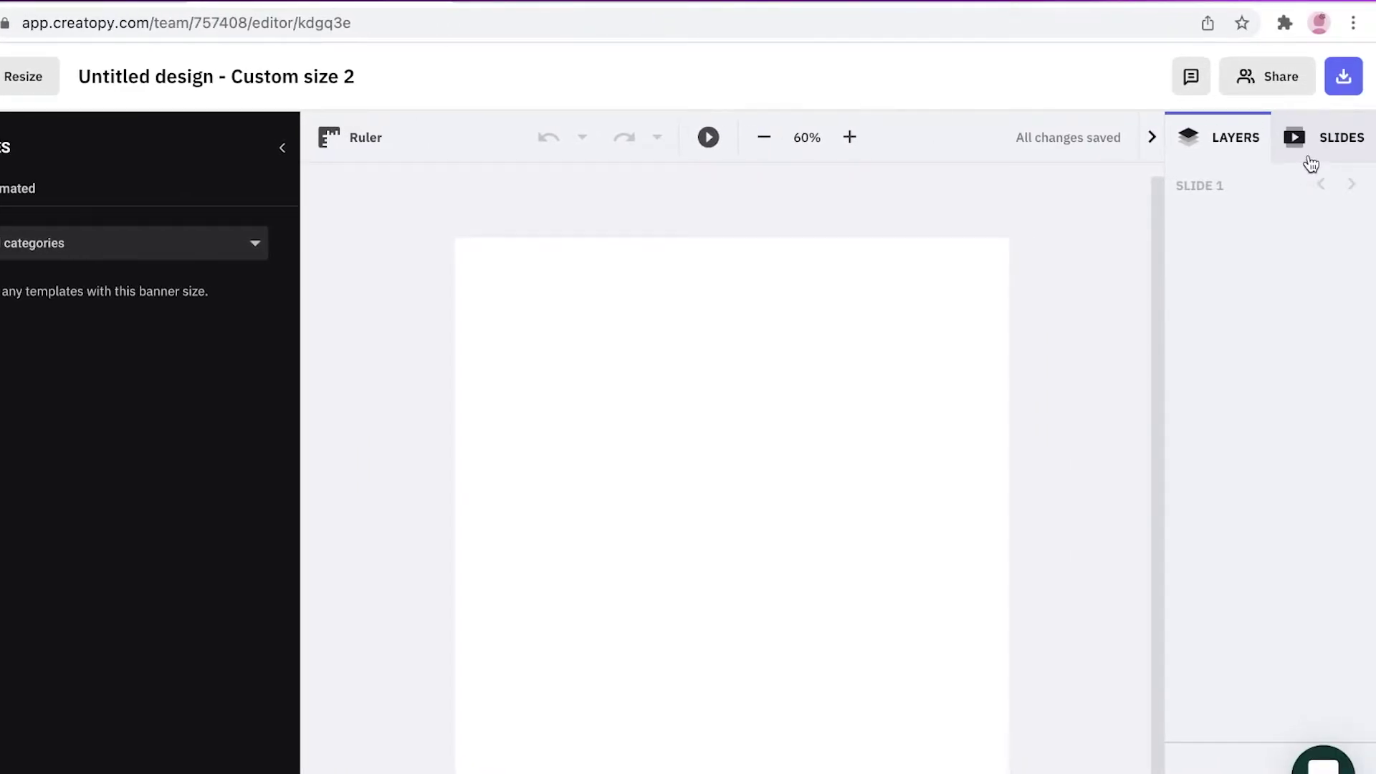
# Step: Add a second blank slide to the design
pyautogui.click(1312, 162)
pyautogui.click(1233, 142)
pyautogui.click(1369, 136)
pyautogui.click(1244, 477)
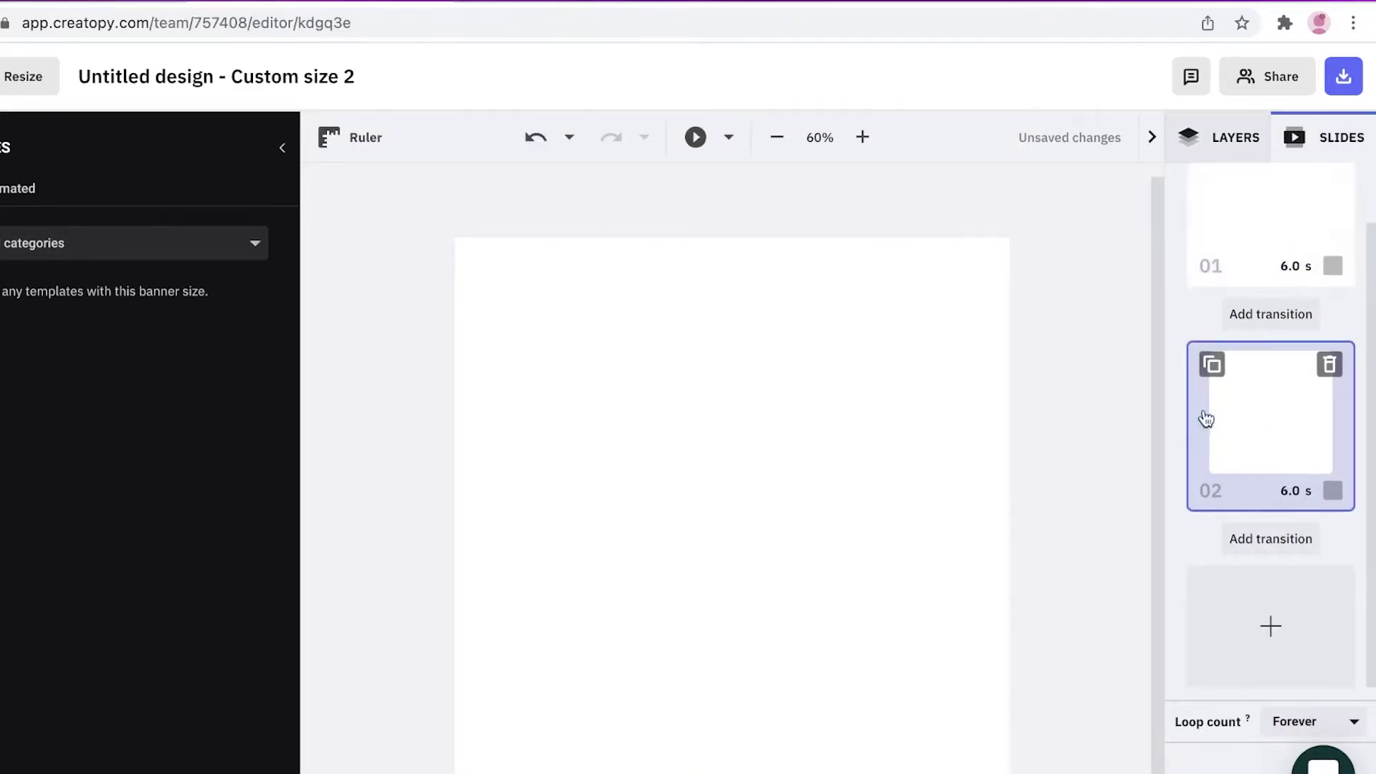
# Step: Delete the second slide and return to the layers view
pyautogui.click(1330, 365)
pyautogui.click(773, 519)
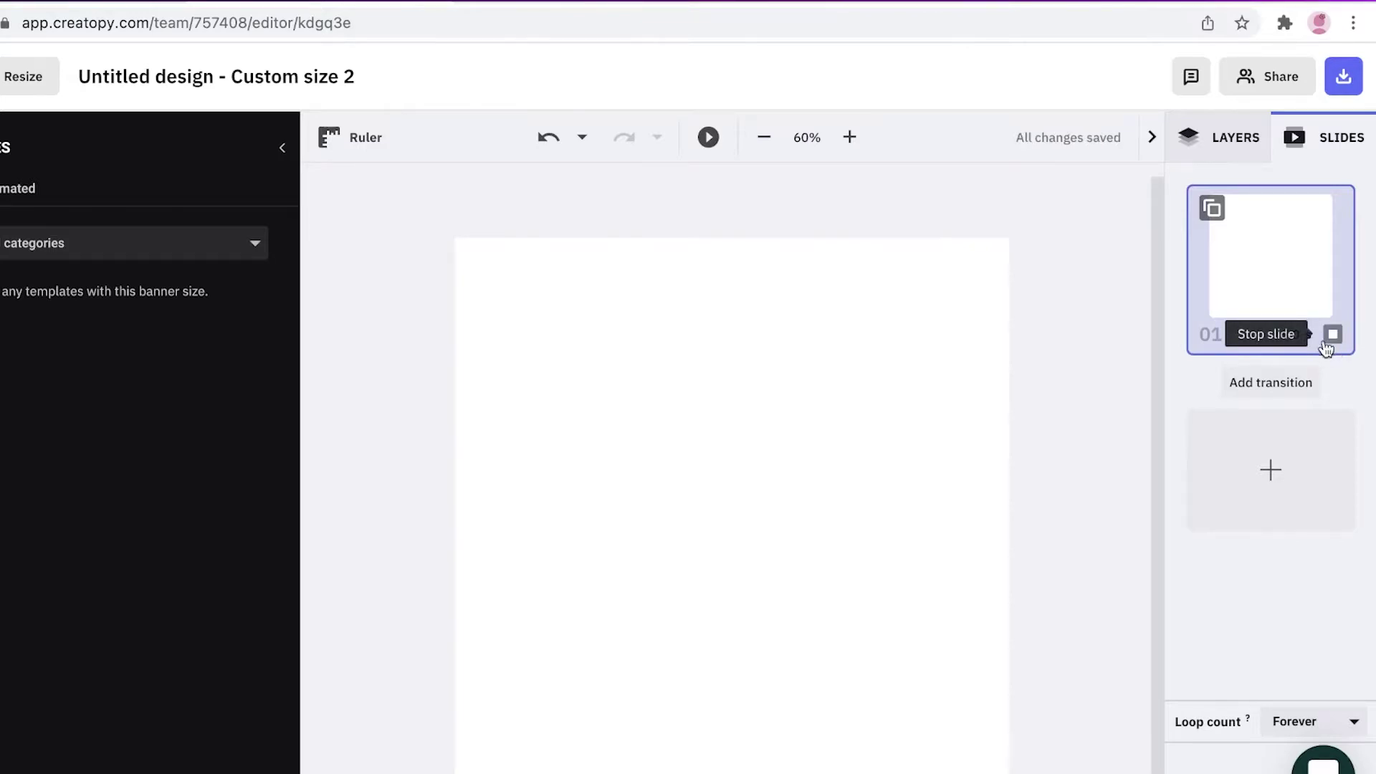
pyautogui.click(1233, 147)
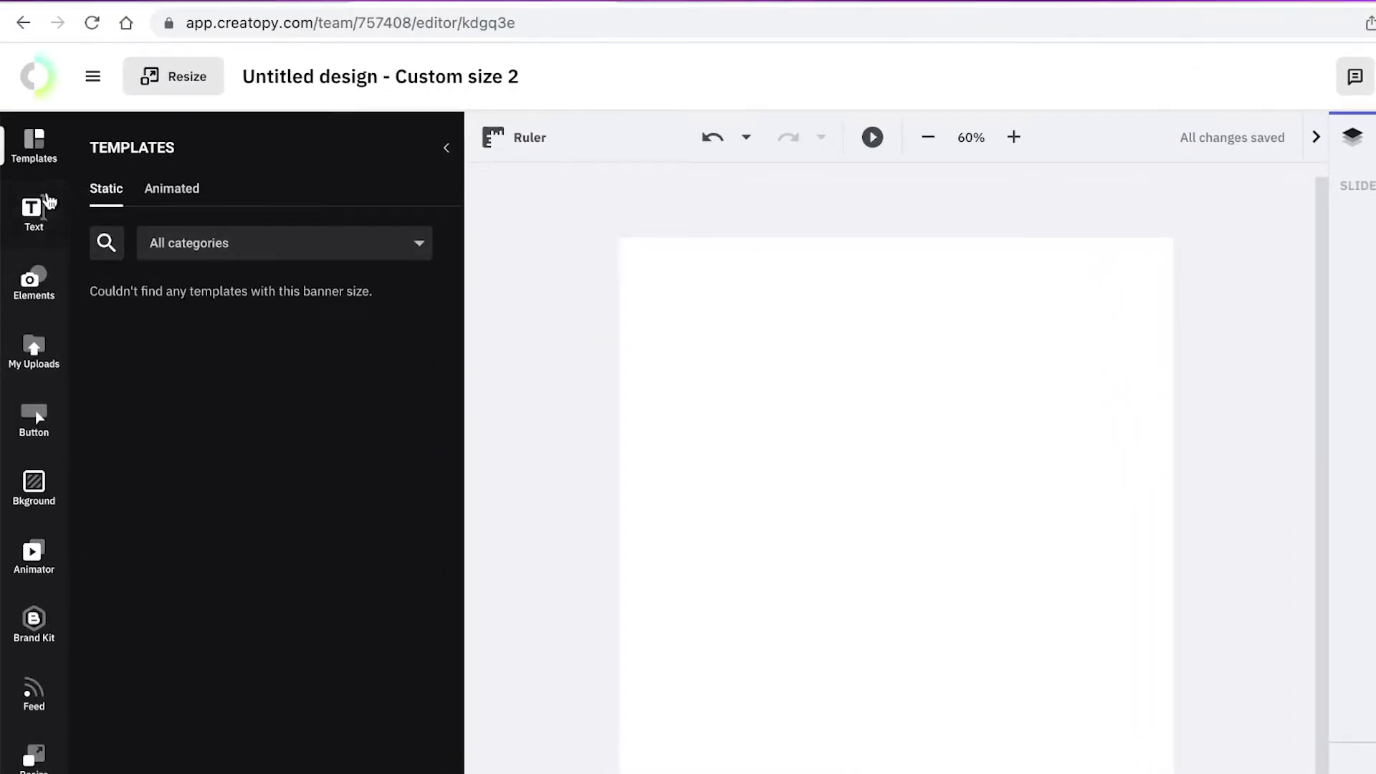
# Step: Look through the elements library and the preset button styles
pyautogui.click(43, 273)
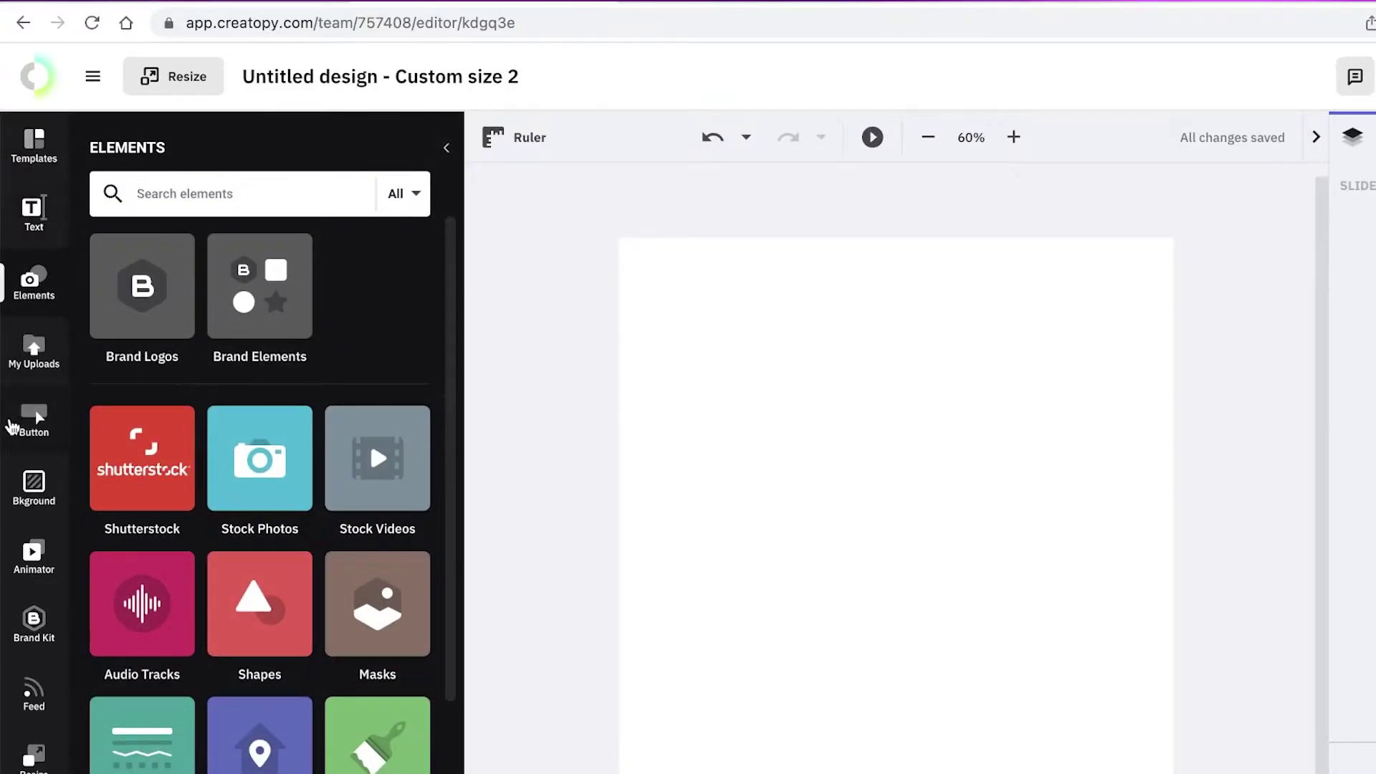
pyautogui.scroll(-1, 15, 429)
pyautogui.click(32, 387)
pyautogui.scroll(-3, 153, 439)
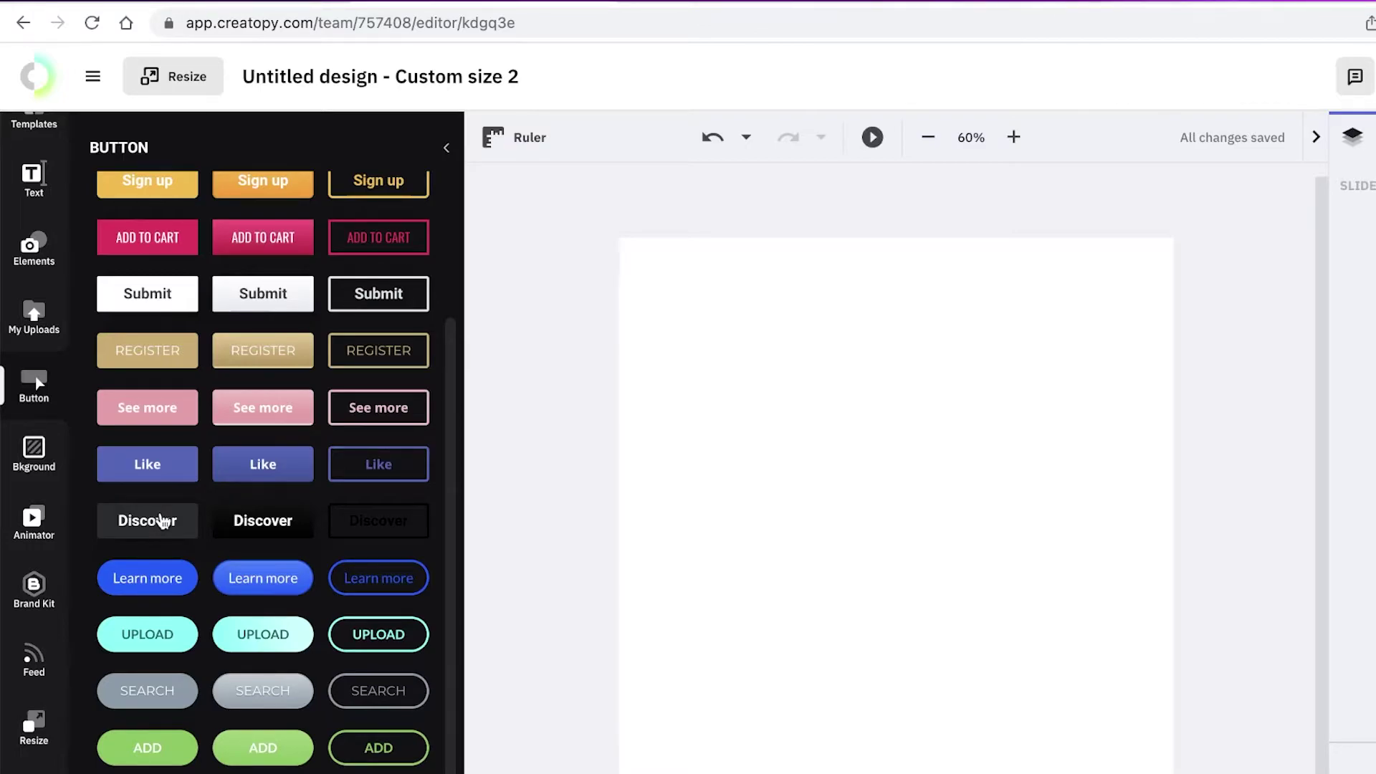
# Step: Set the slide background to the recent dark red and look through the default color presets
pyautogui.click(37, 470)
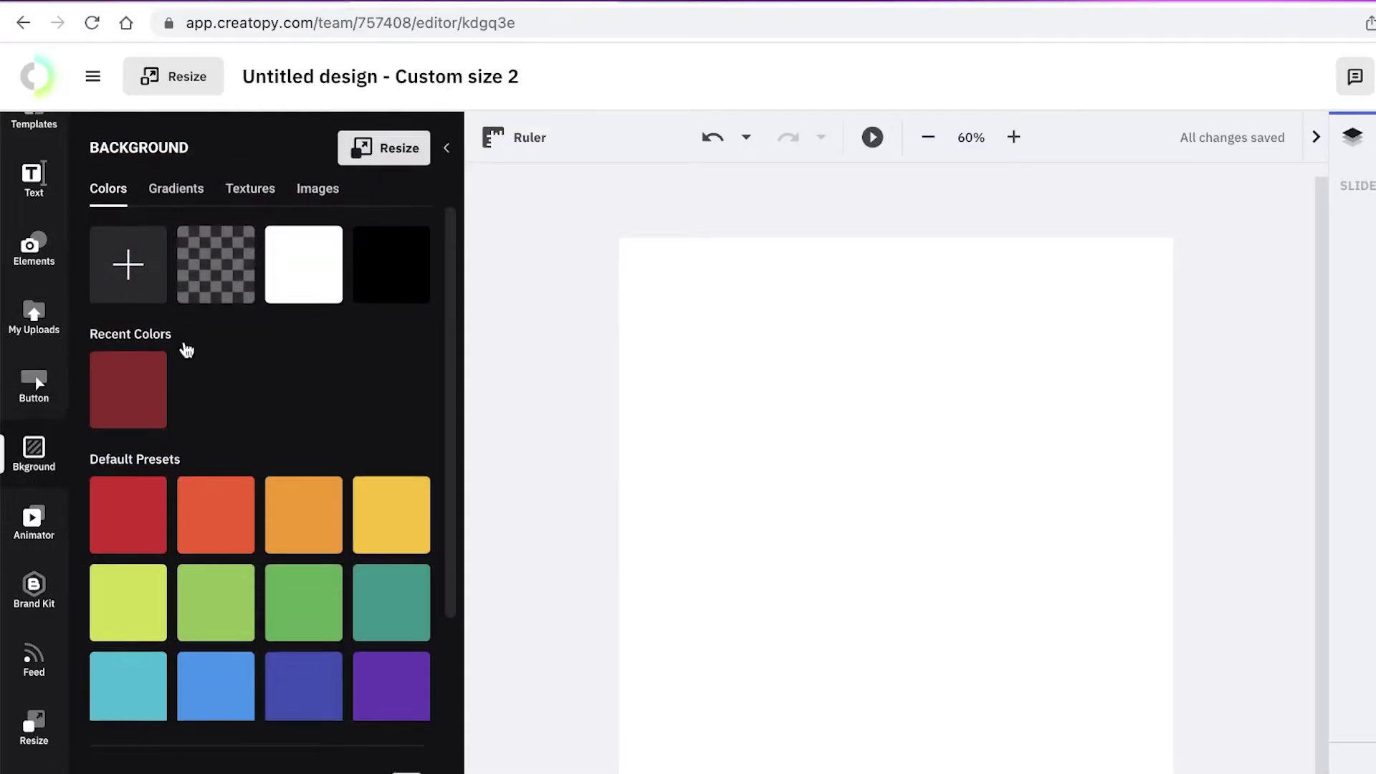
pyautogui.click(111, 424)
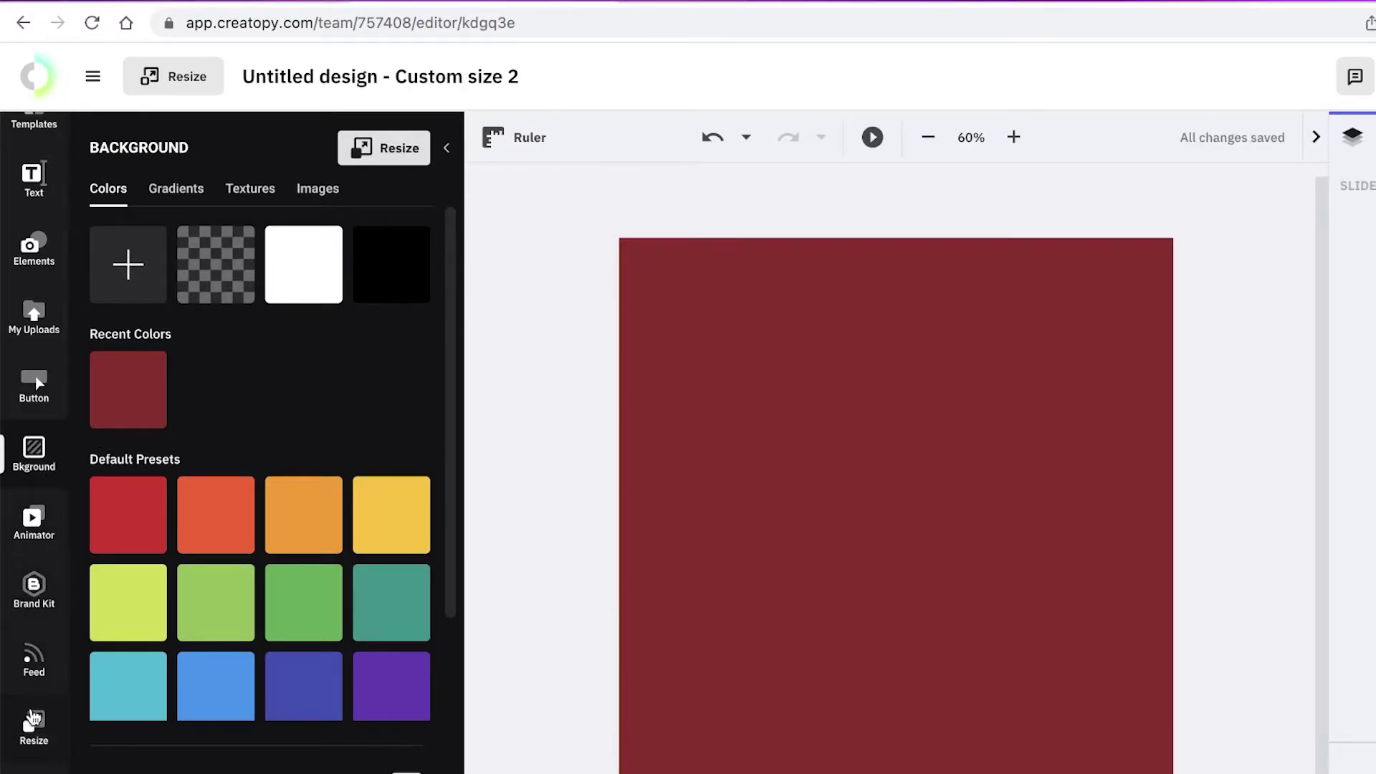
pyautogui.scroll(1, 4, 570)
pyautogui.scroll(-3, 252, 332)
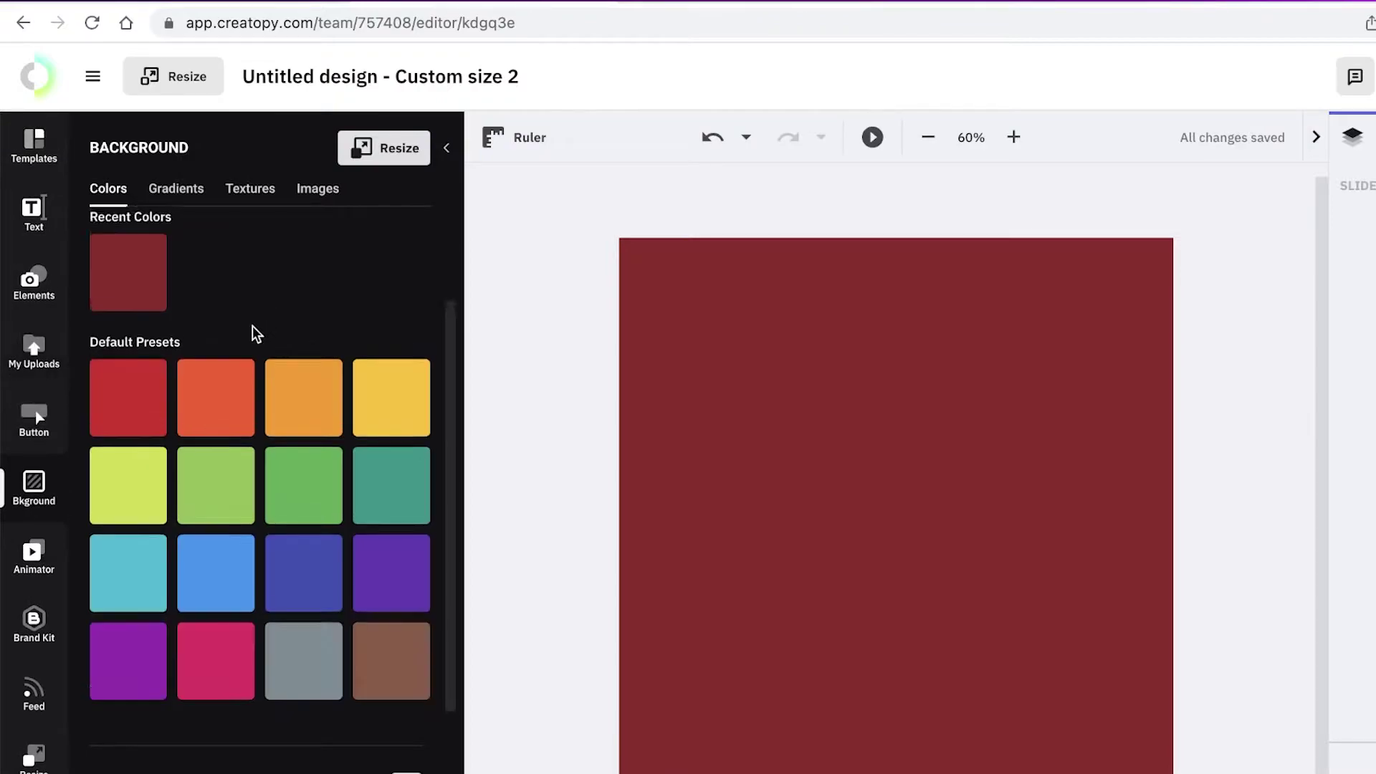
pyautogui.scroll(3, 252, 332)
pyautogui.scroll(-2, 226, 469)
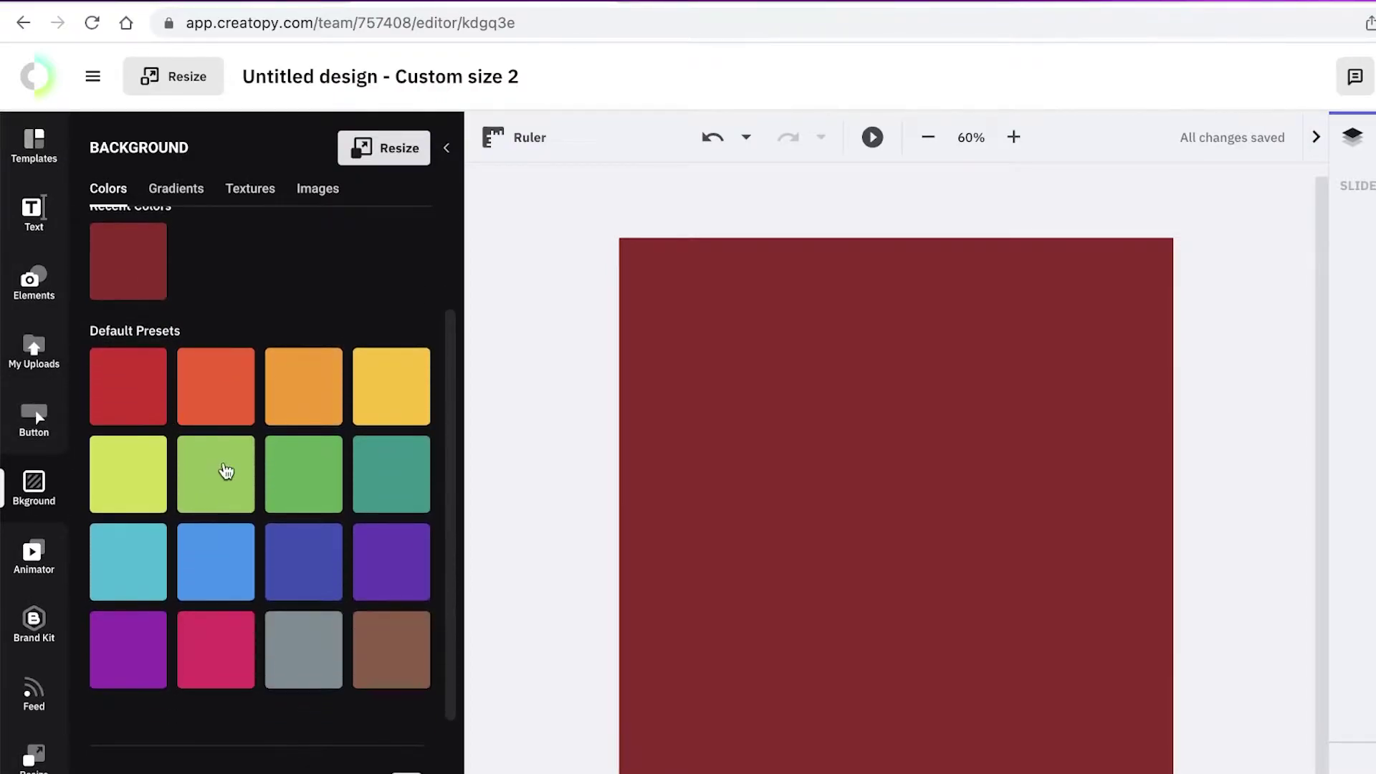
pyautogui.scroll(2, 301, 666)
# Step: Give the slide background a custom pale pink color, about #E9C8DD
pyautogui.click(125, 271)
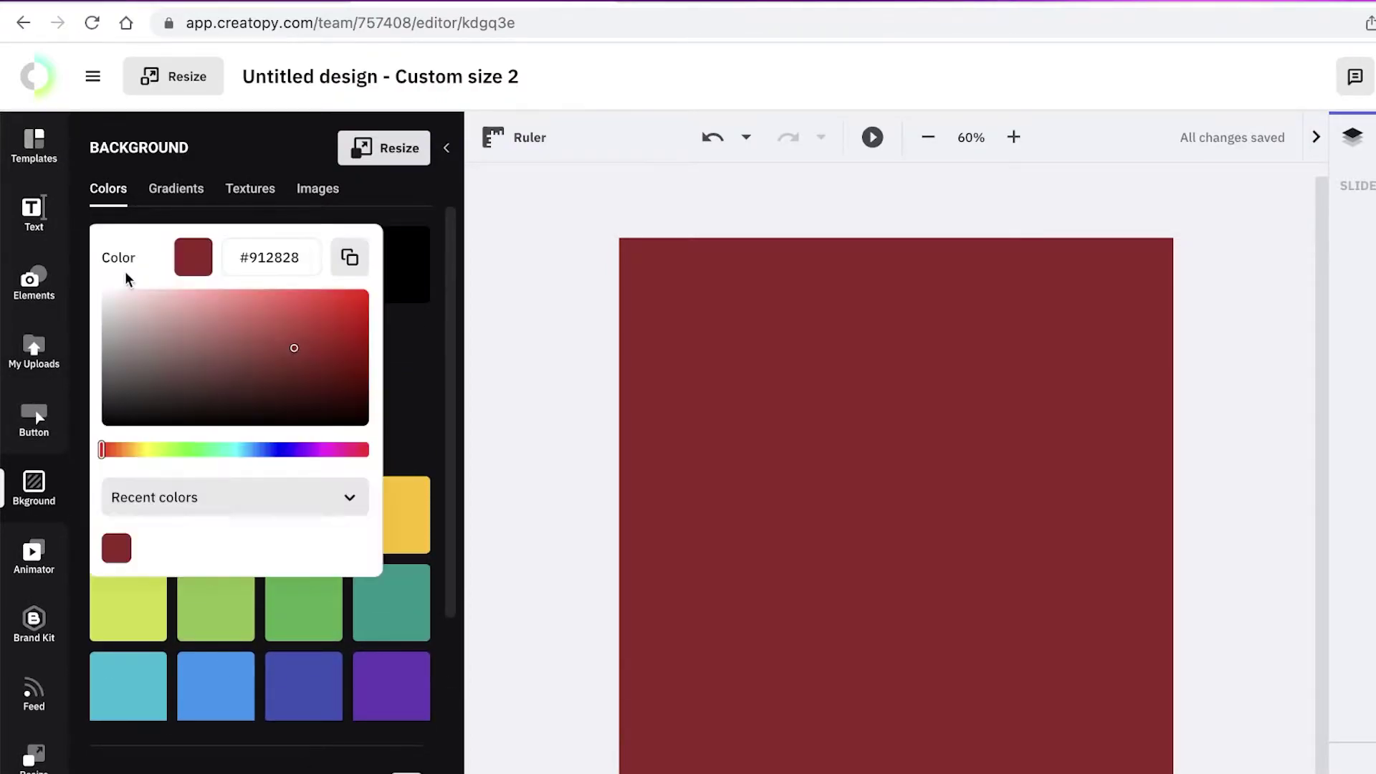
pyautogui.click(197, 326)
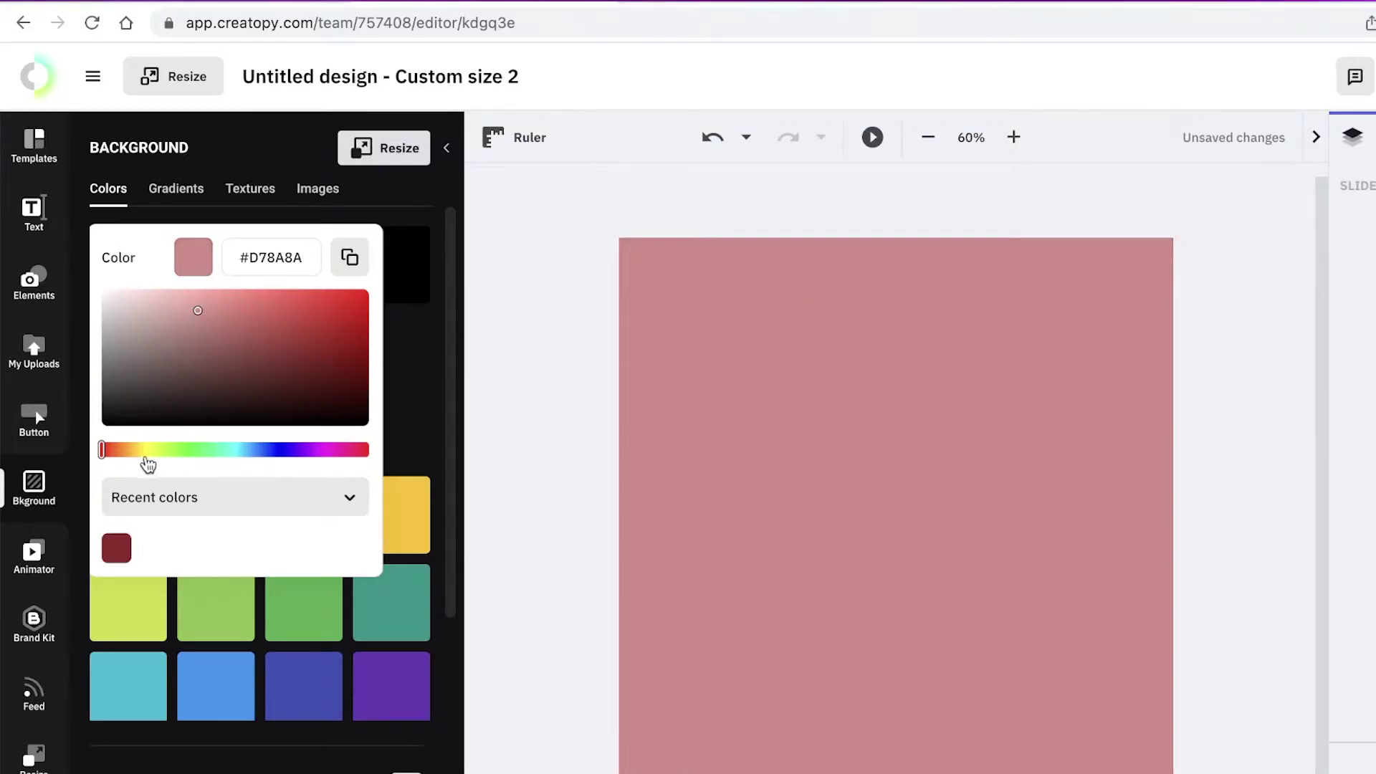
pyautogui.click(140, 450)
pyautogui.click(881, 334)
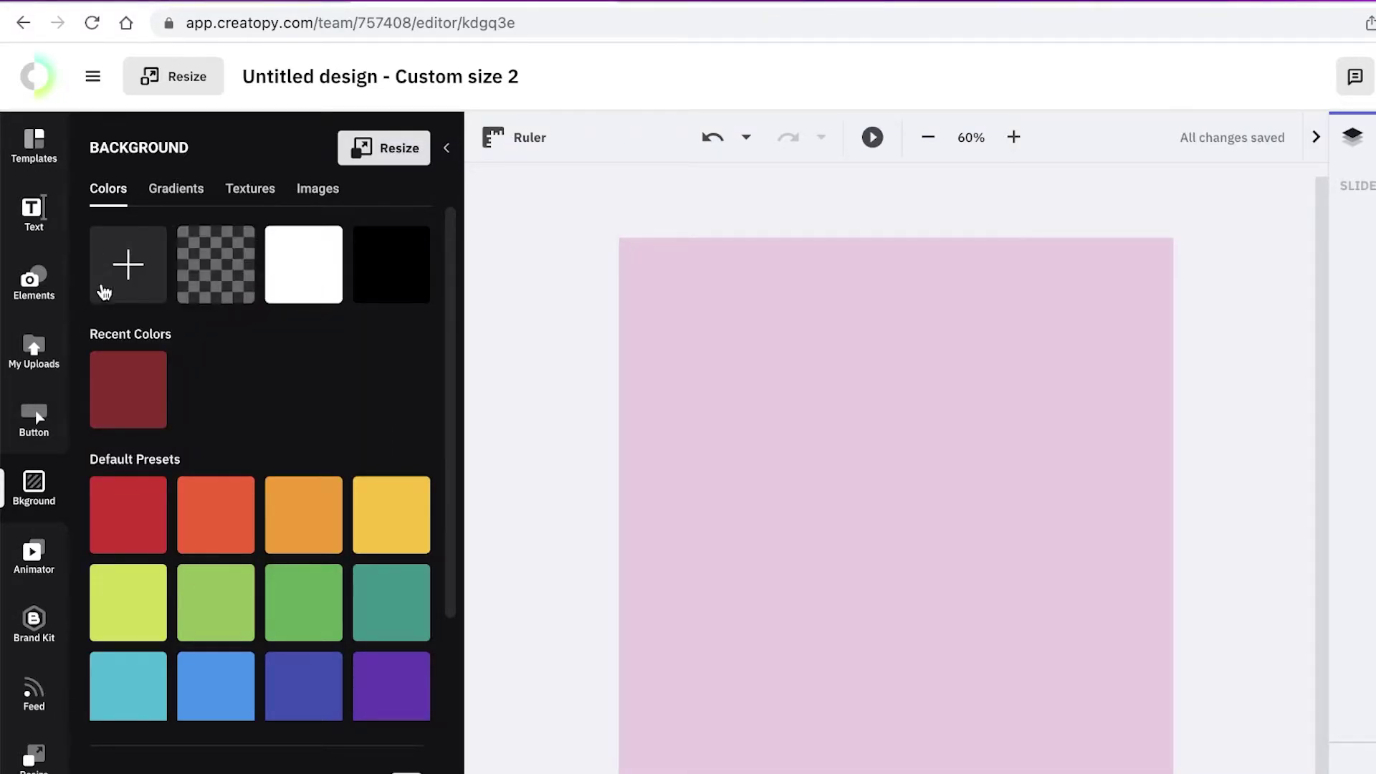
pyautogui.click(136, 266)
pyautogui.moveTo(163, 304); pyautogui.dragTo(143, 310)
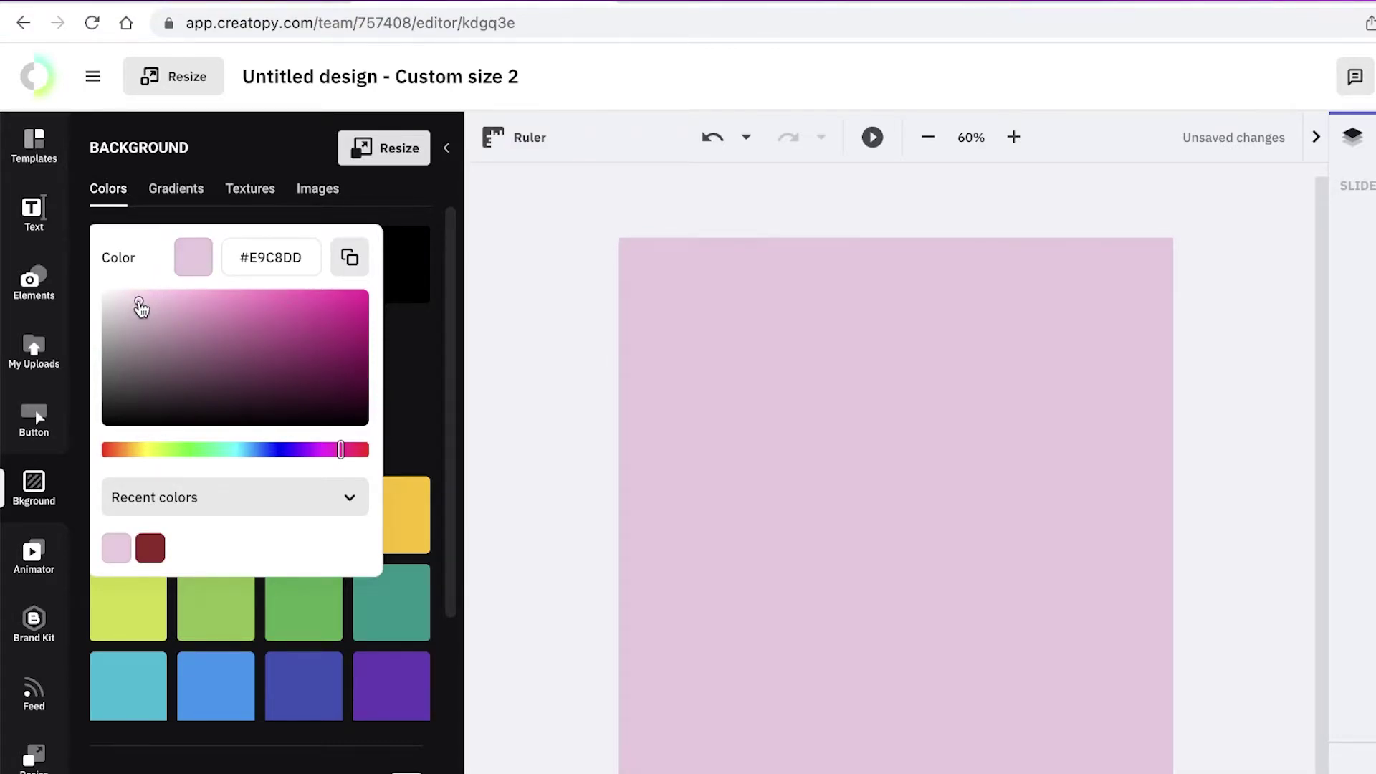
pyautogui.click(507, 401)
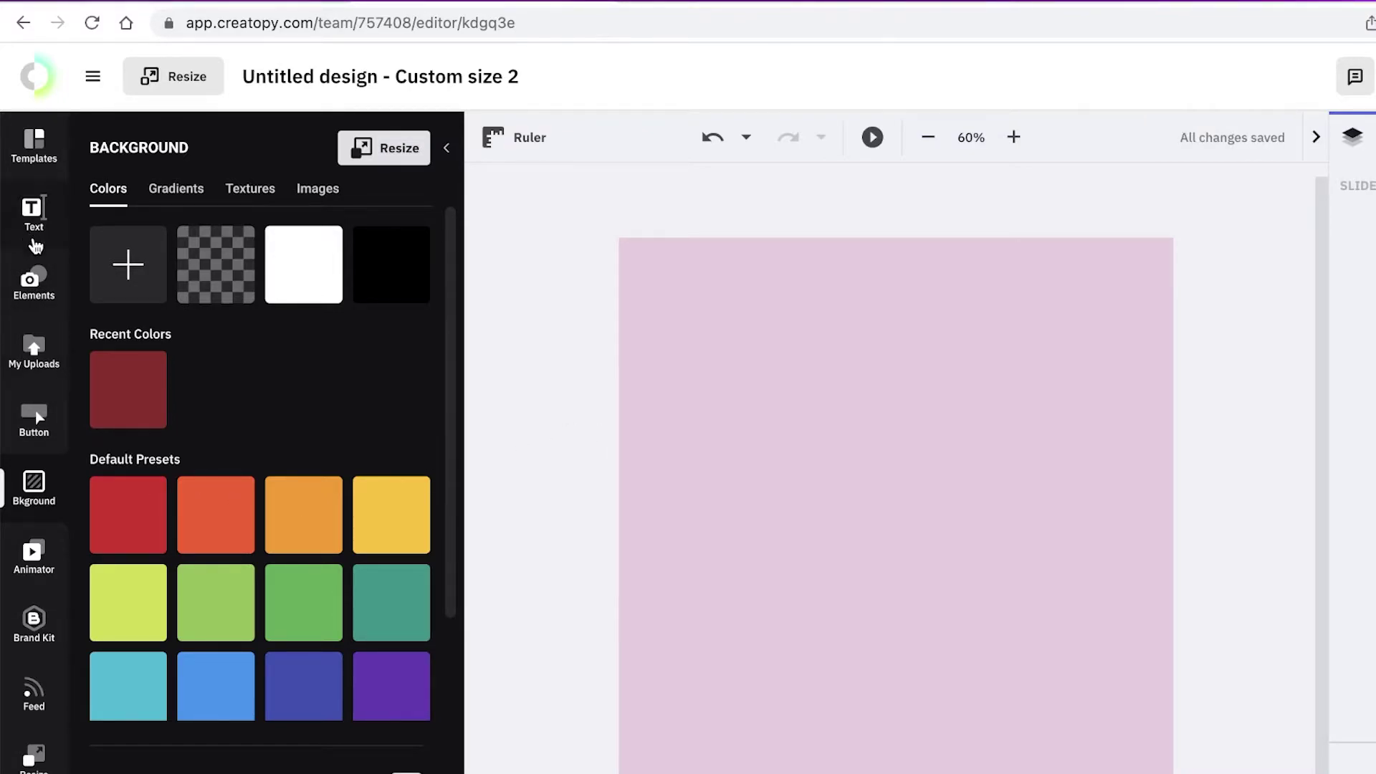
# Step: Search the elements for "fashion mode" and add the photo of the woman in orange-tinted sunglasses to the canvas
pyautogui.click(44, 277)
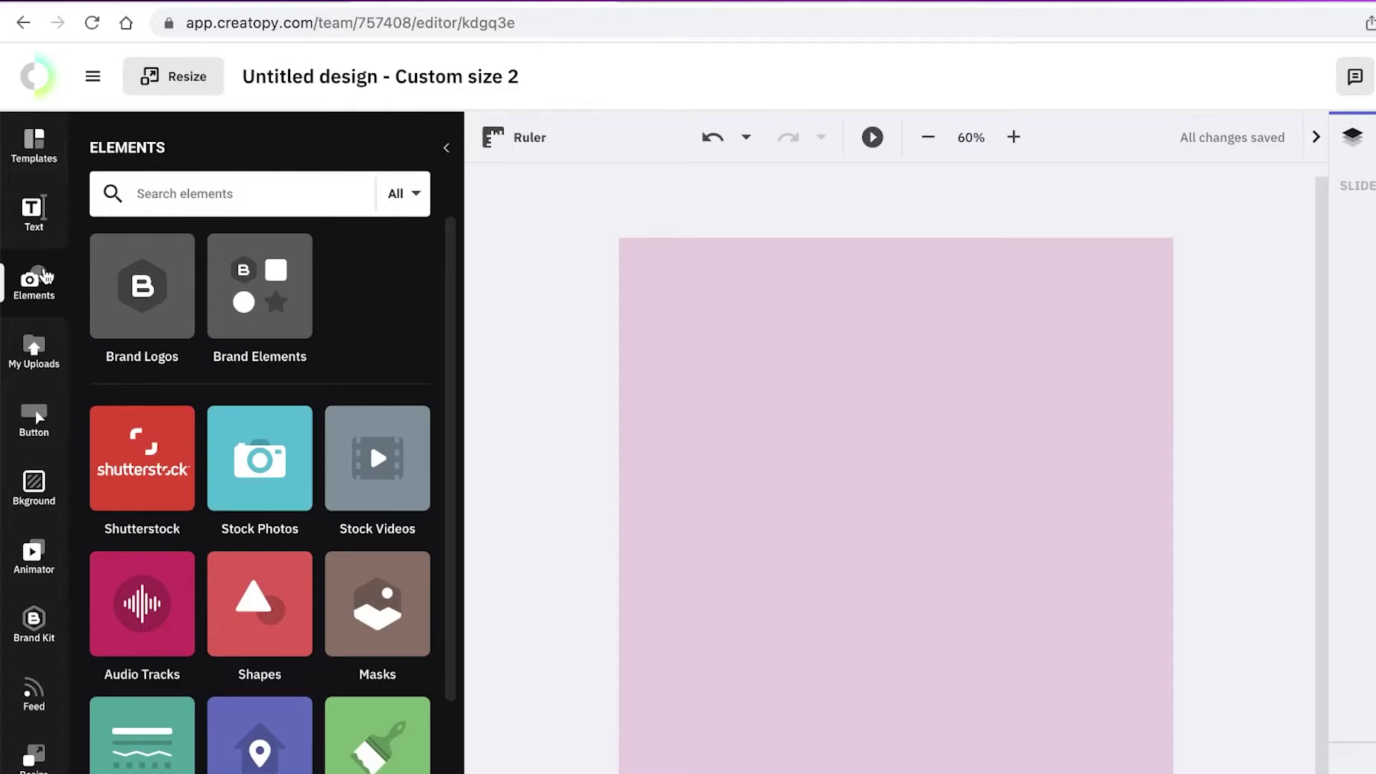
pyautogui.scroll(-3, 229, 532)
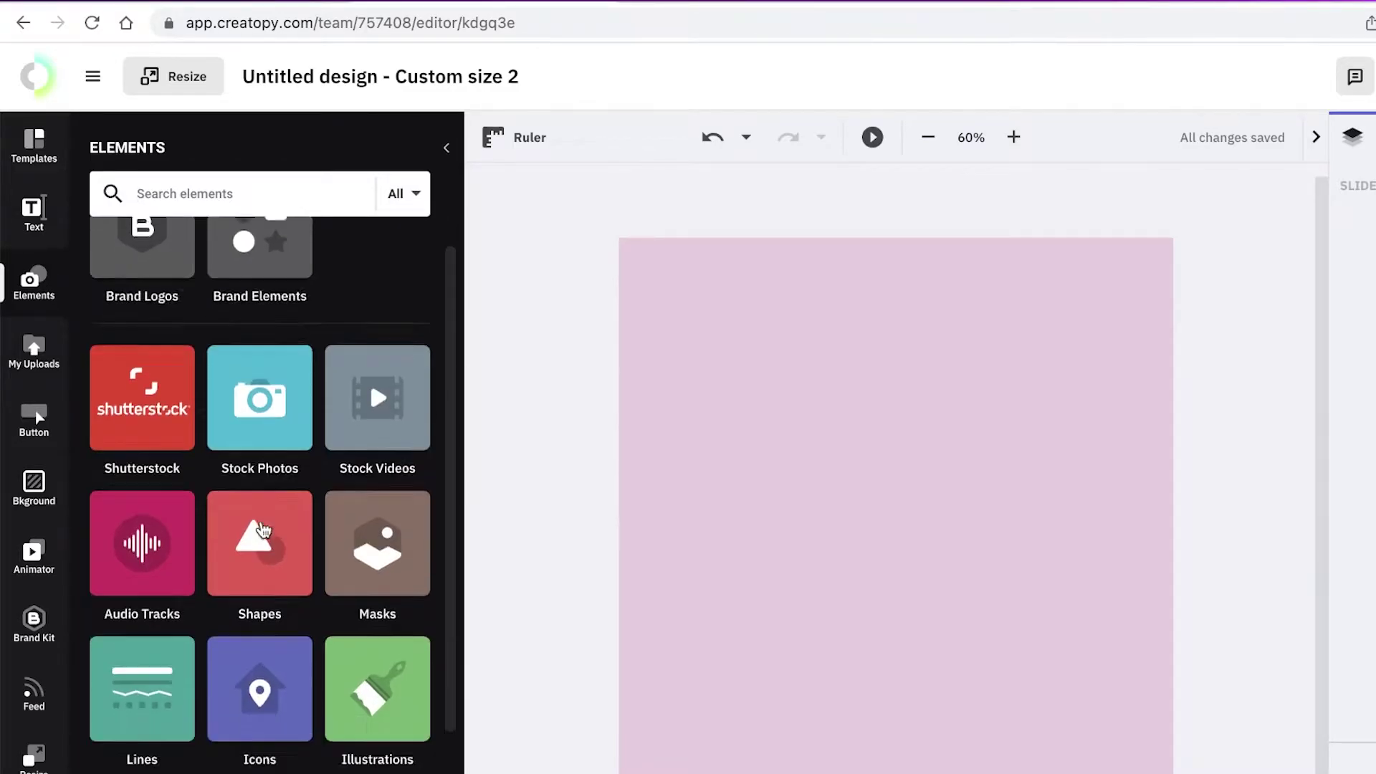
pyautogui.scroll(3, 229, 532)
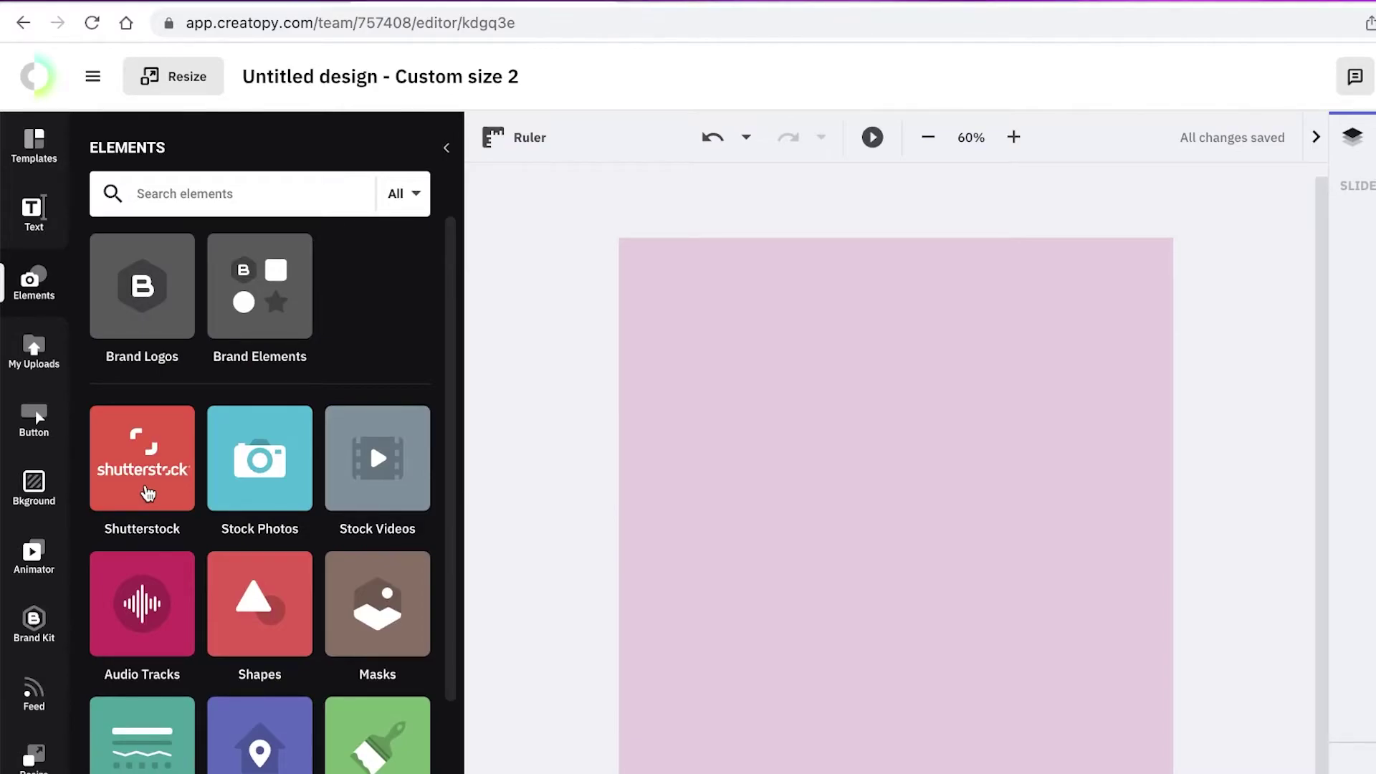
pyautogui.scroll(-3, 147, 493)
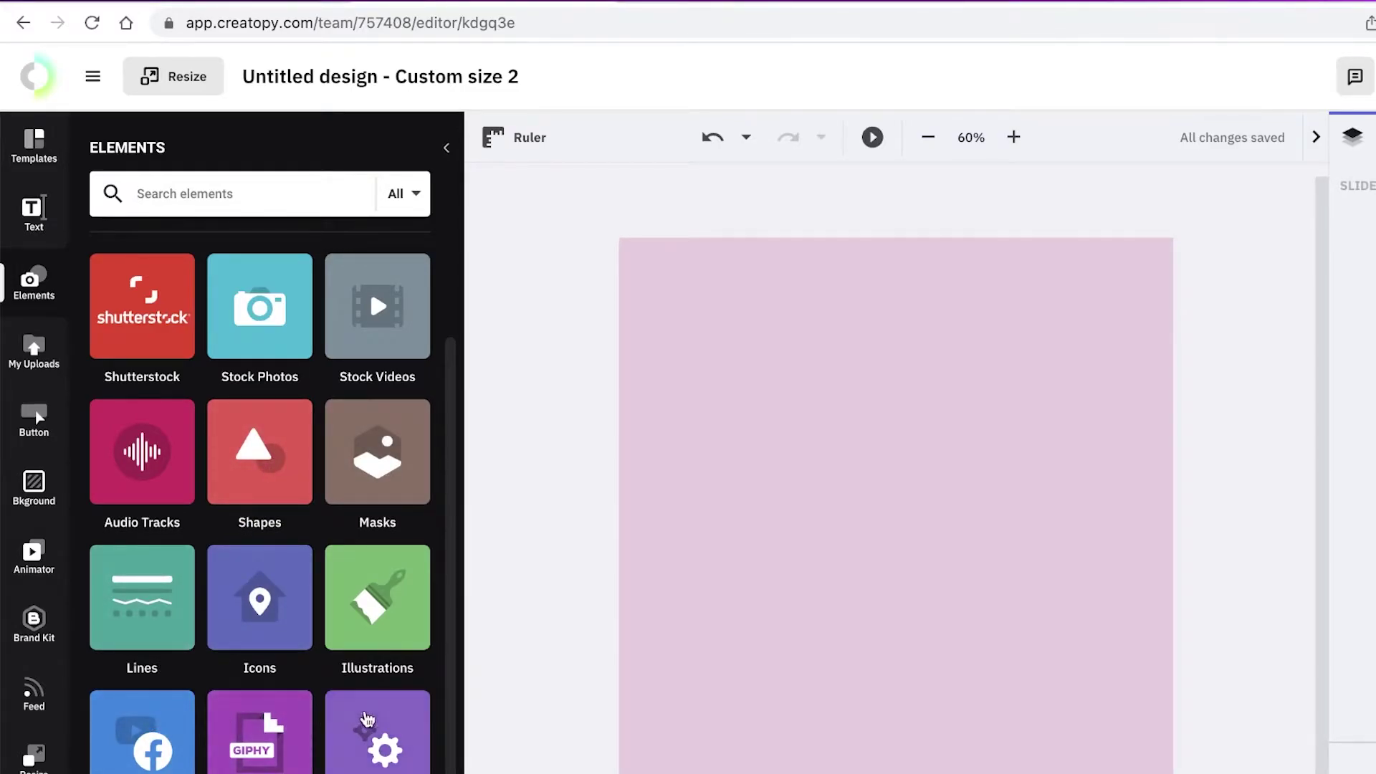
pyautogui.scroll(3, 323, 684)
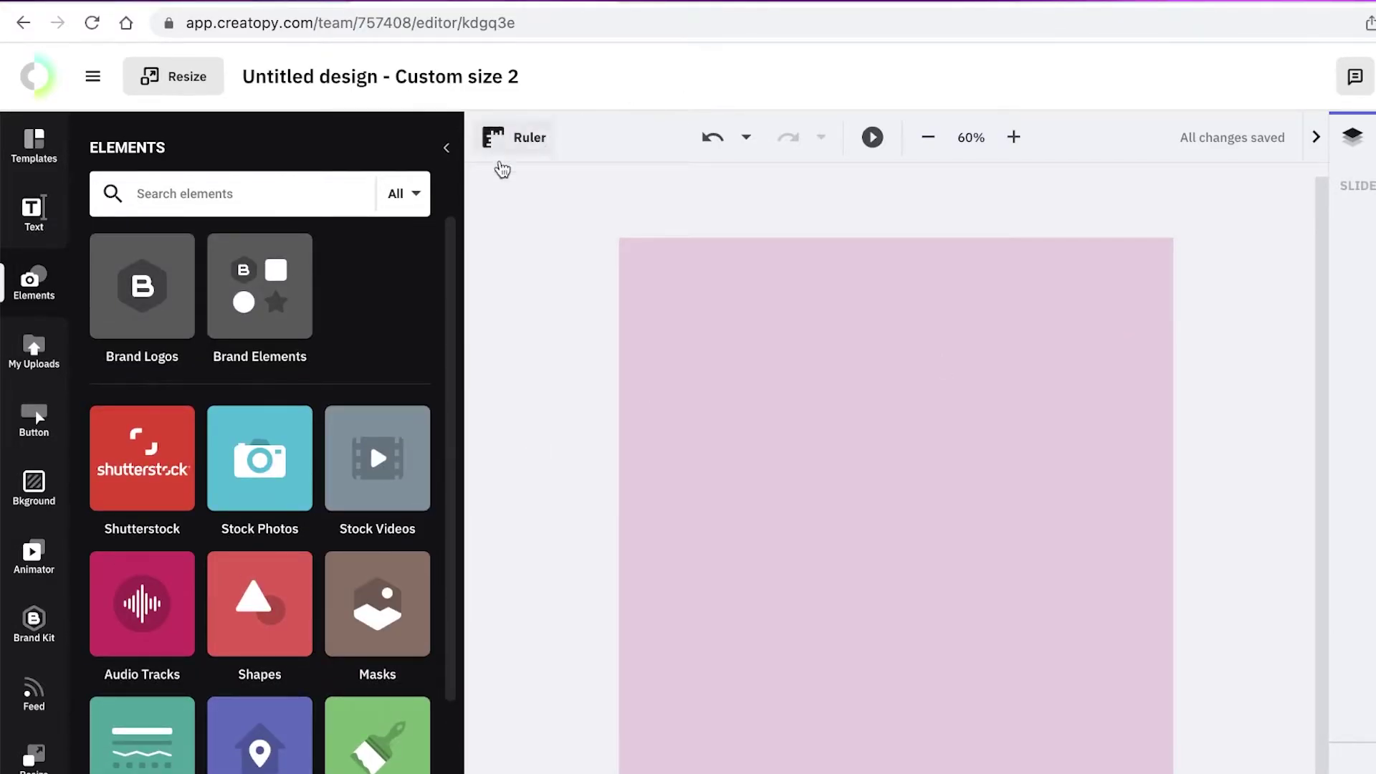
pyautogui.scroll(-3, 431, 287)
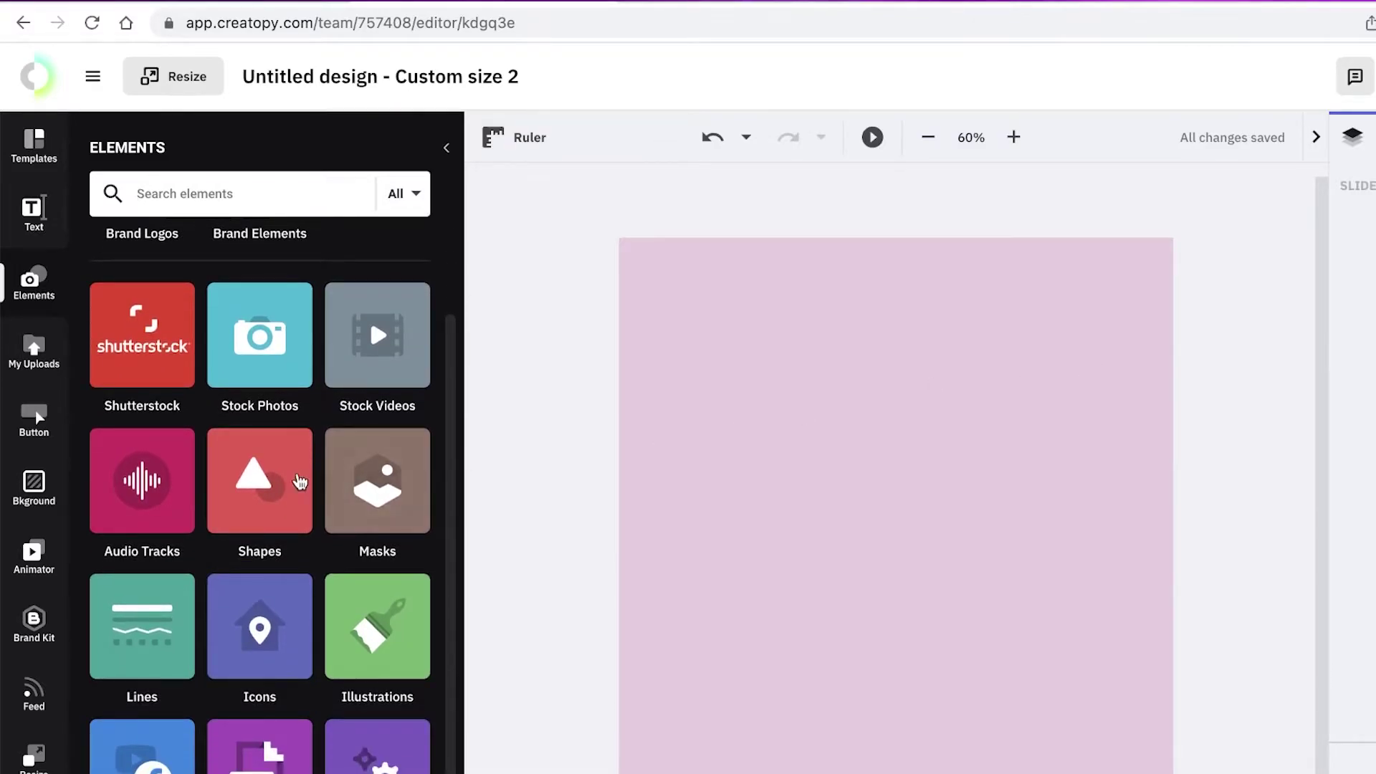
pyautogui.click(252, 382)
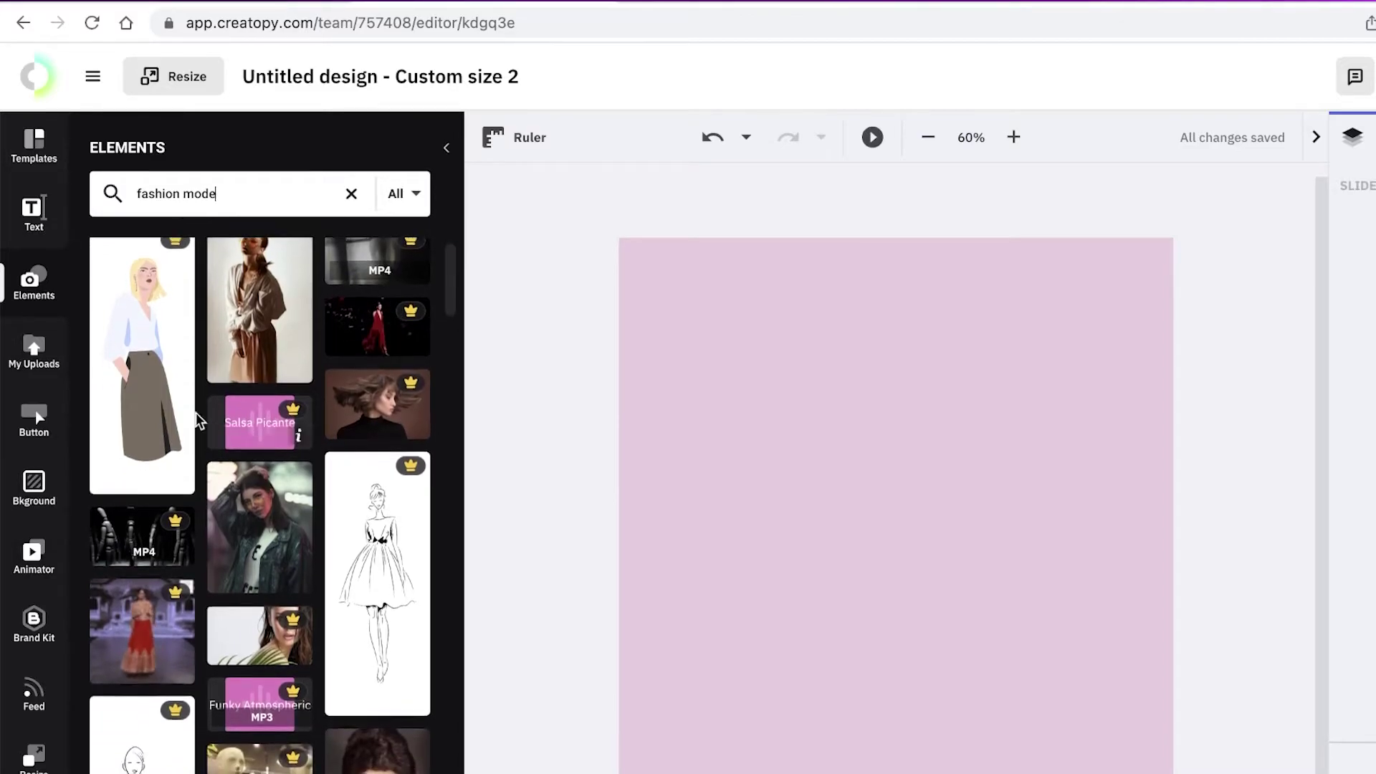
pyautogui.scroll(-3, 220, 479)
pyautogui.scroll(3, 216, 476)
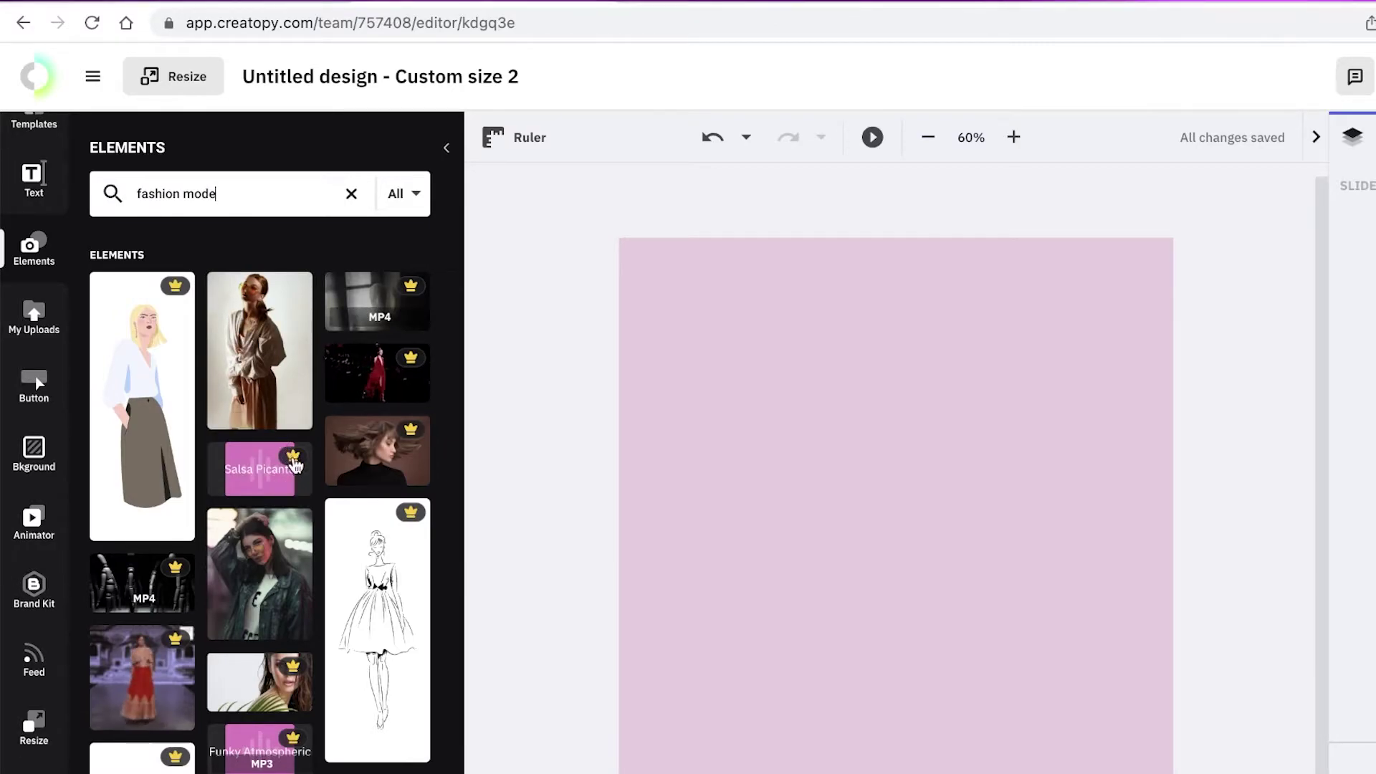
pyautogui.click(240, 331)
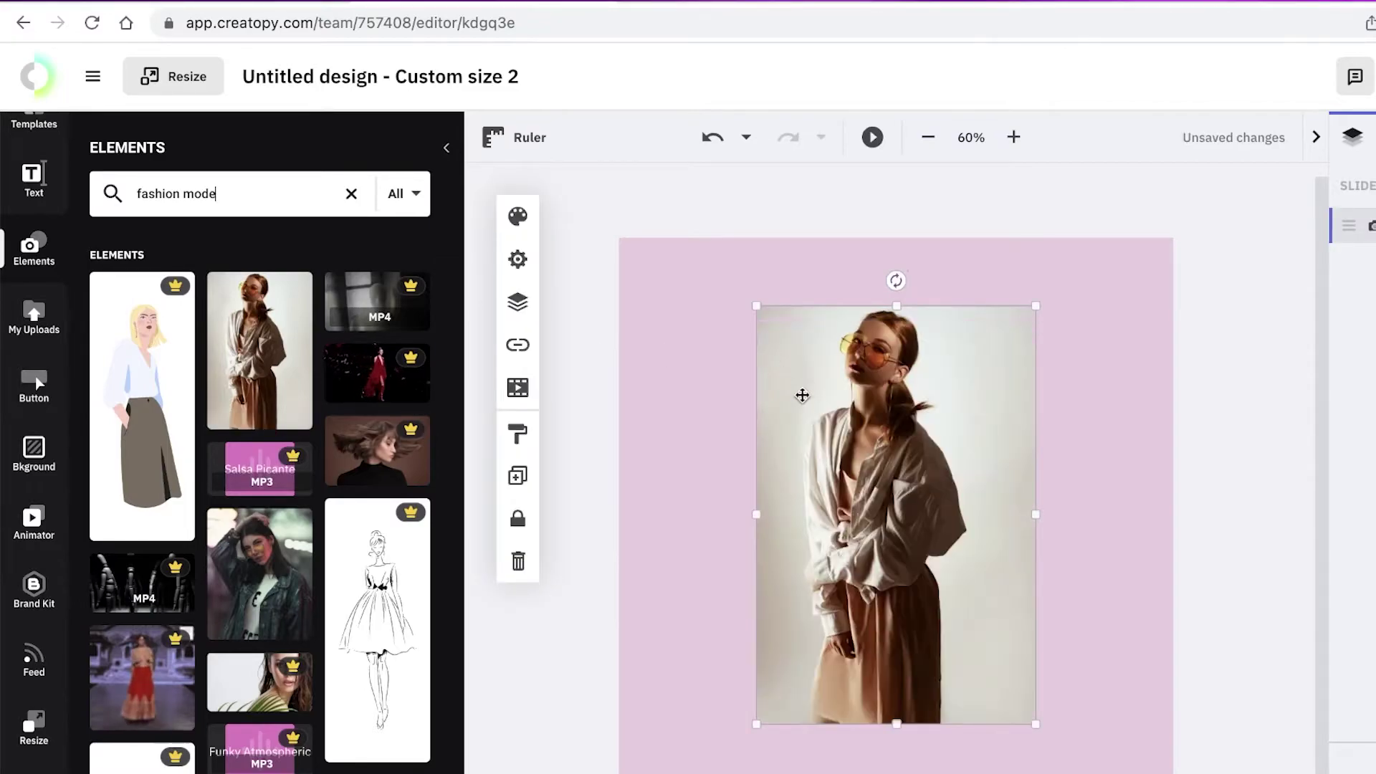
# Step: Move the photo near the canvas's upper-left corner and return to the element categories
pyautogui.moveTo(805, 397); pyautogui.dragTo(808, 396)
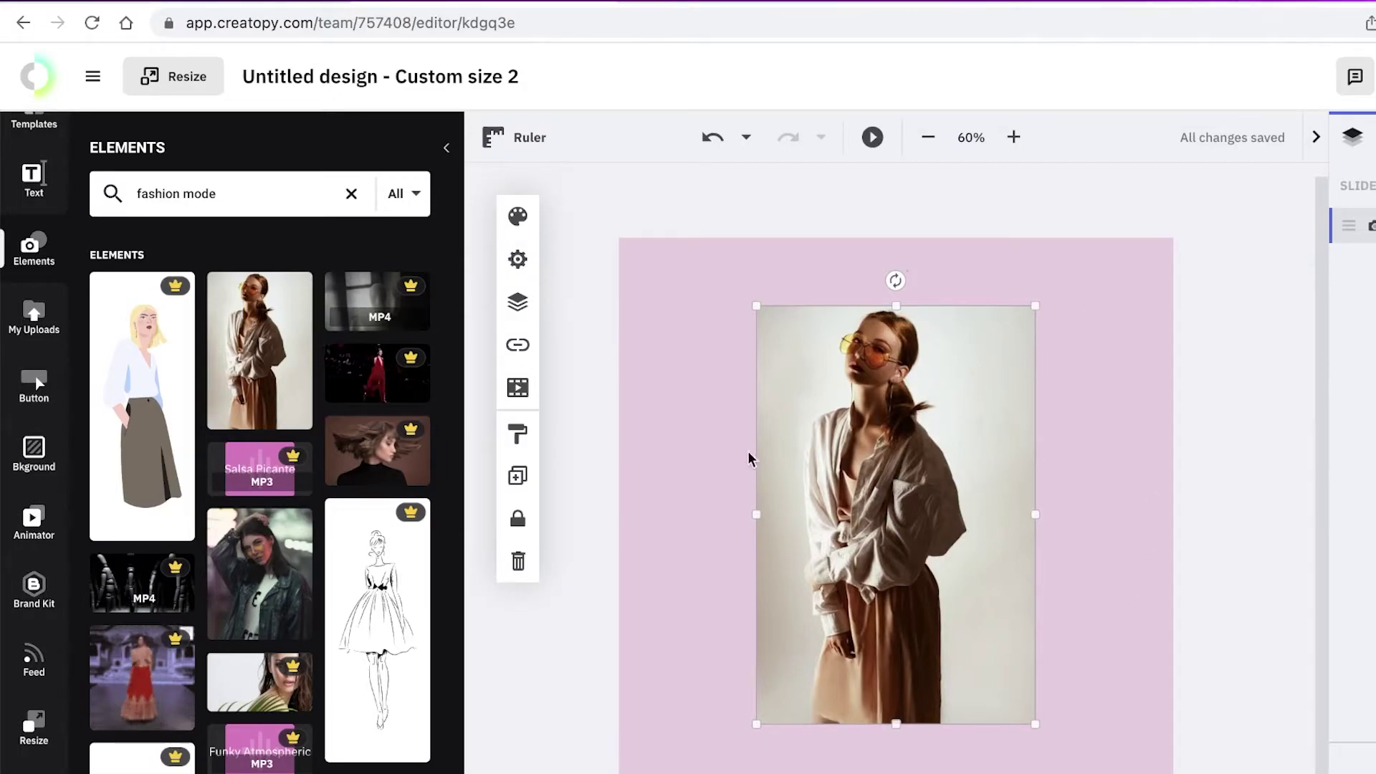
pyautogui.moveTo(884, 393); pyautogui.dragTo(780, 343)
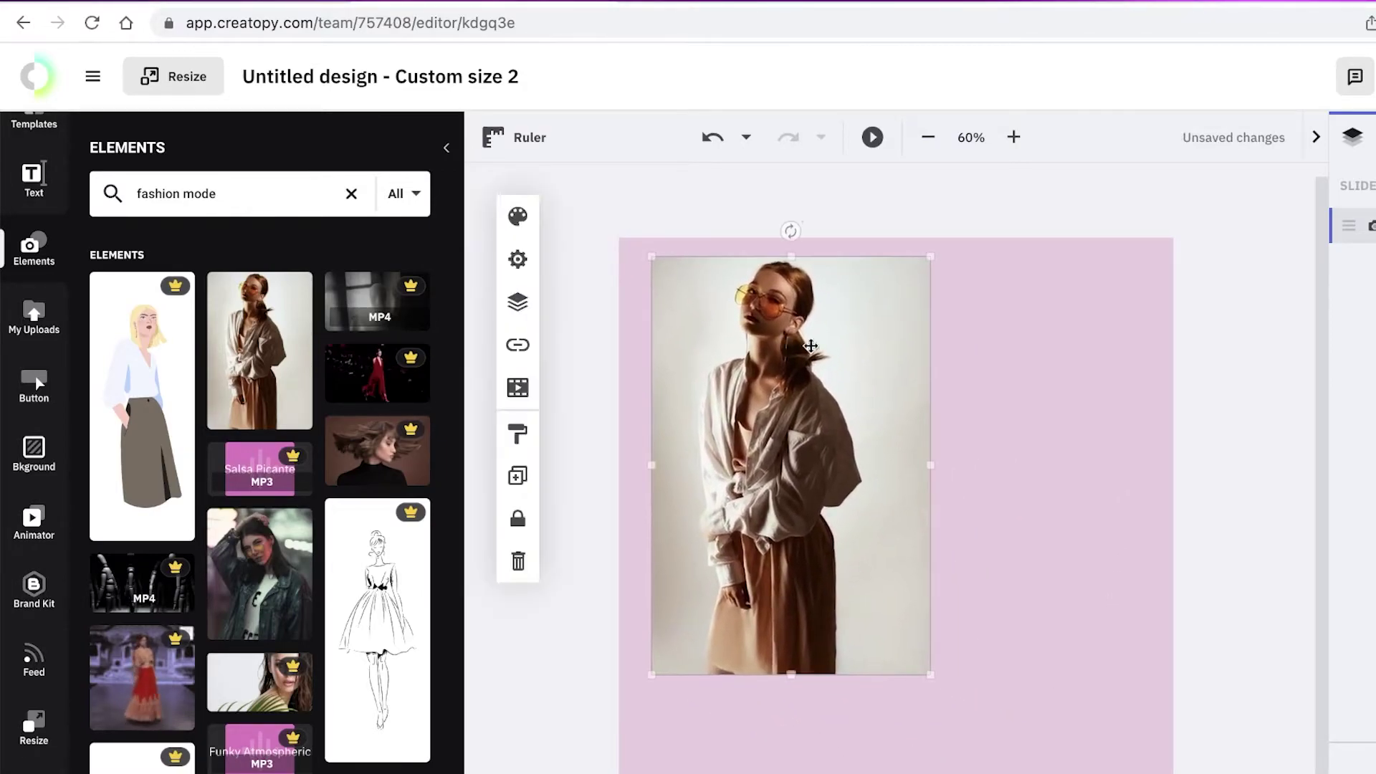
pyautogui.moveTo(882, 415); pyautogui.dragTo(872, 424)
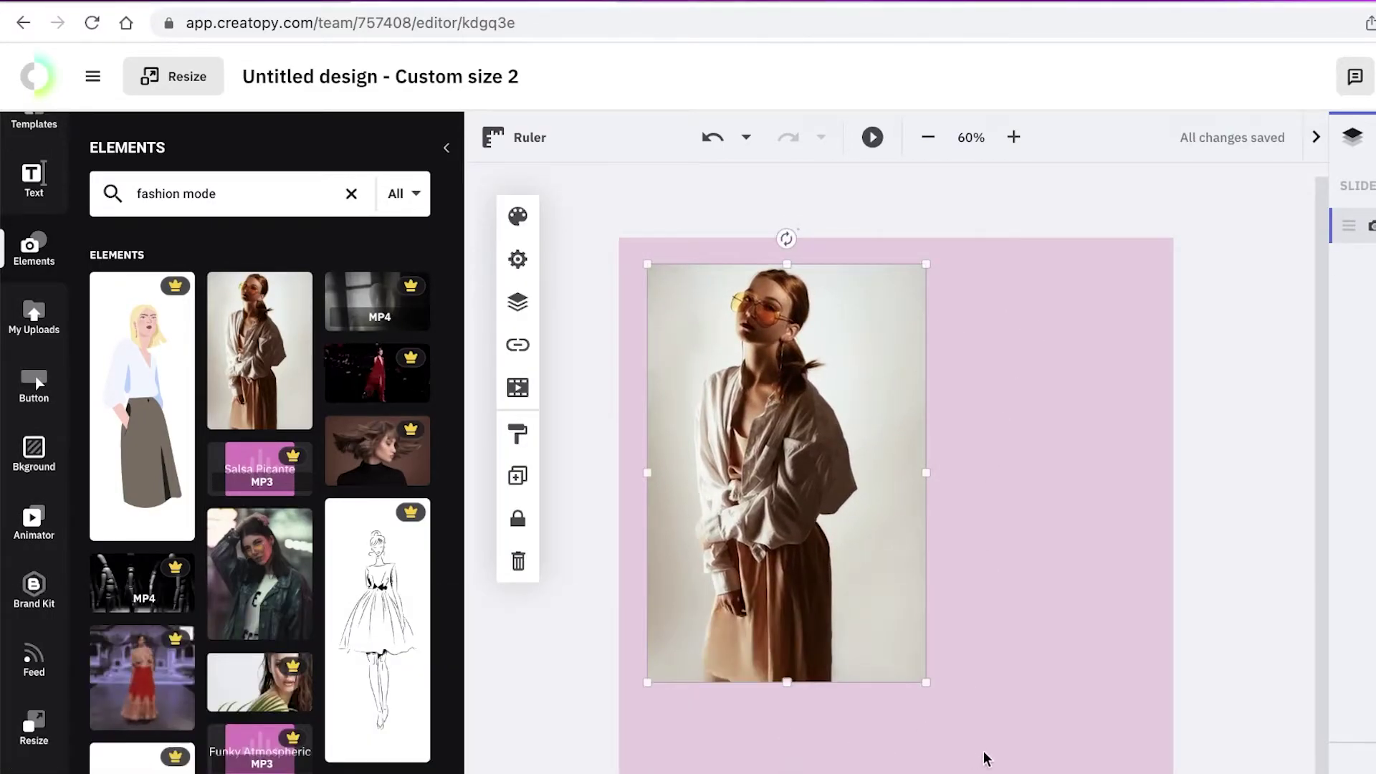
pyautogui.click(1301, 559)
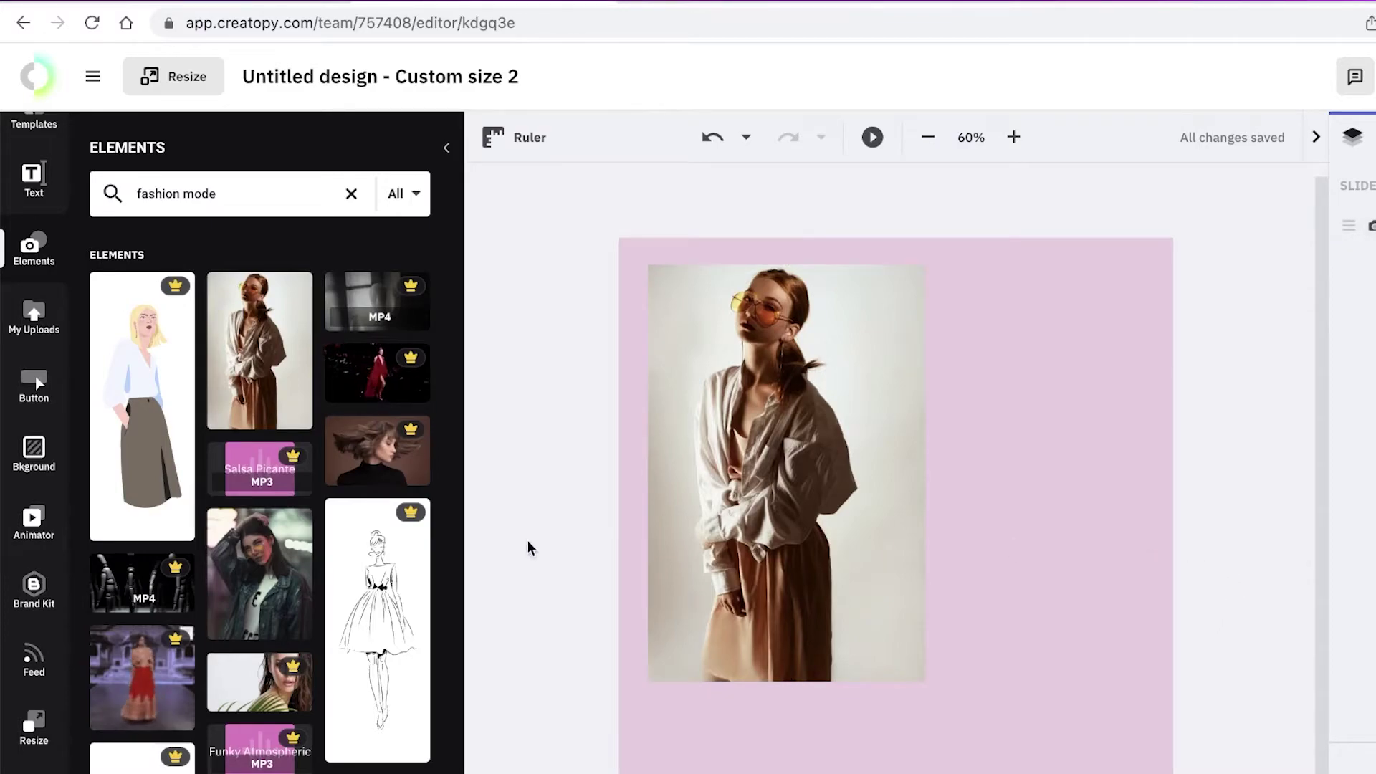
pyautogui.scroll(-5, 206, 552)
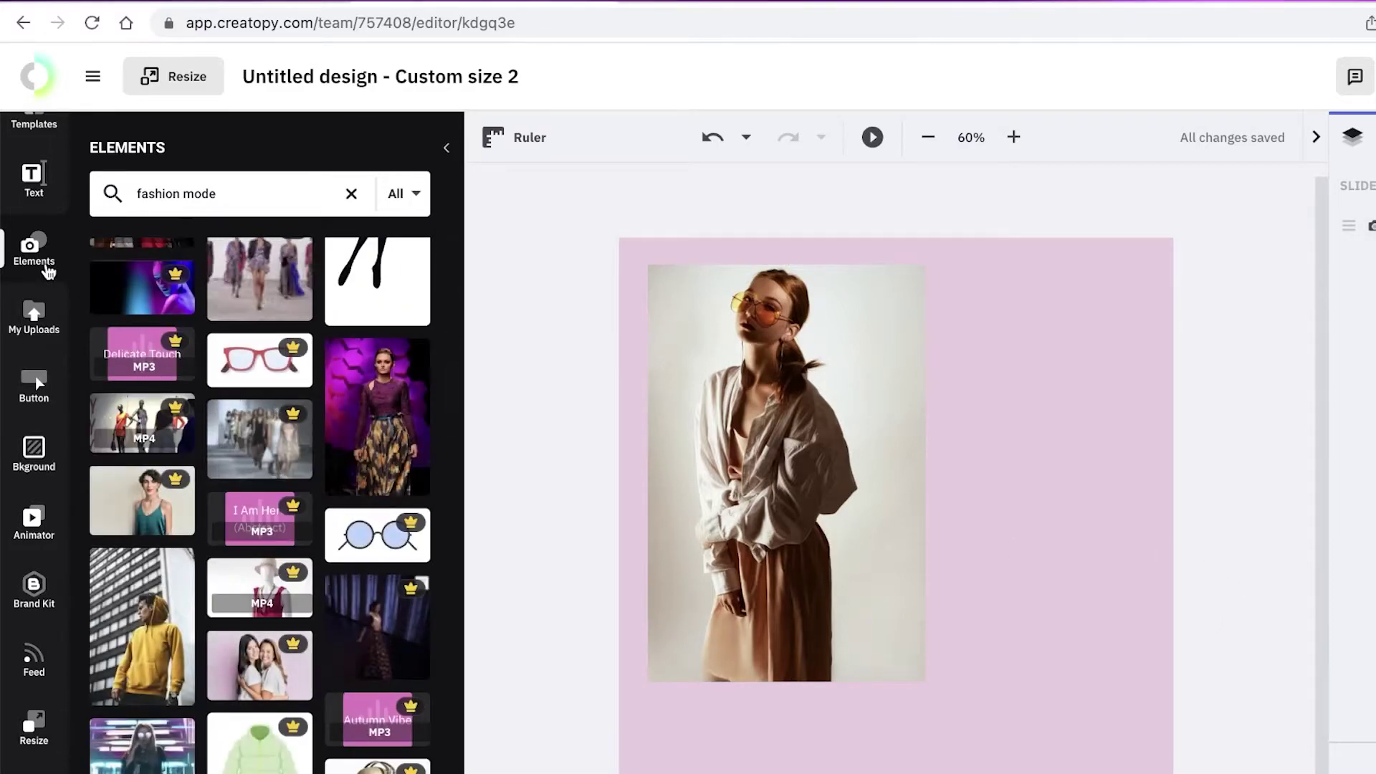
pyautogui.click(34, 253)
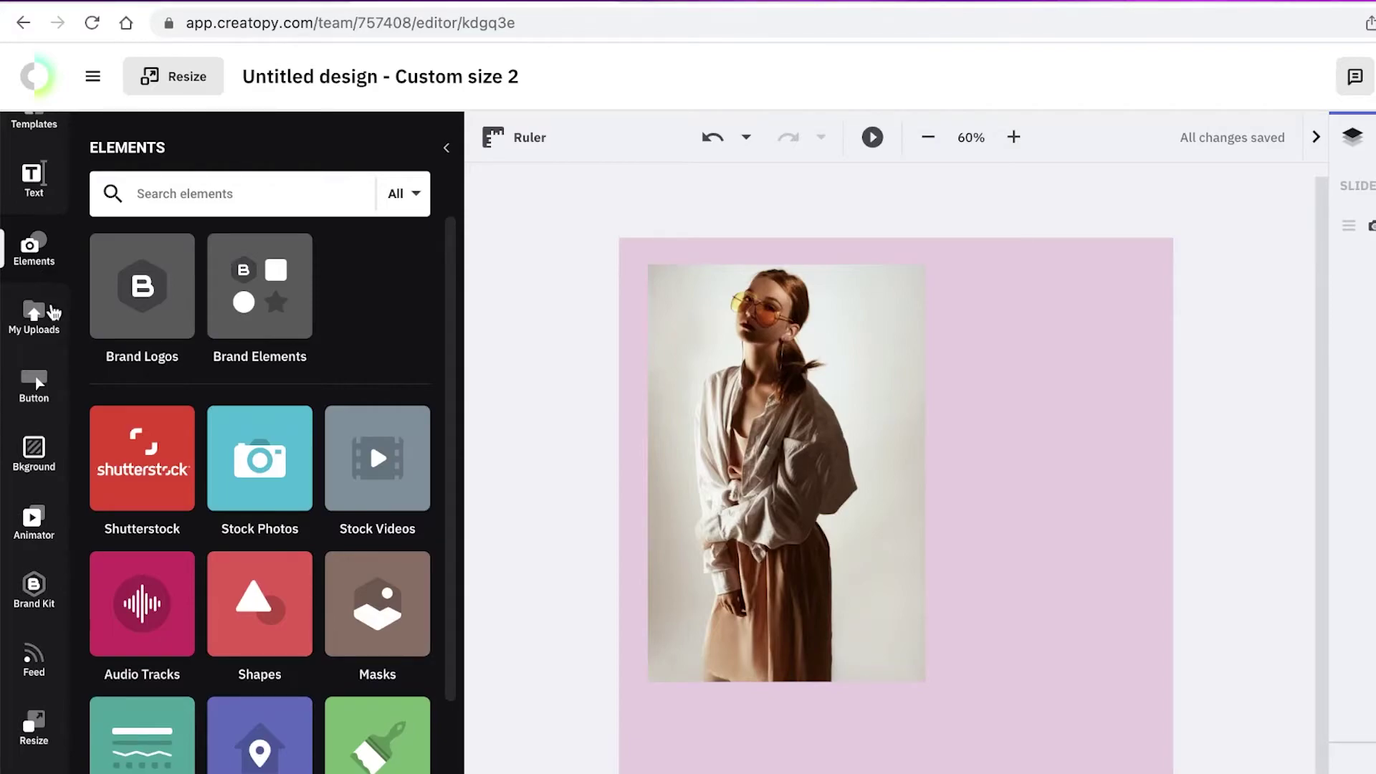
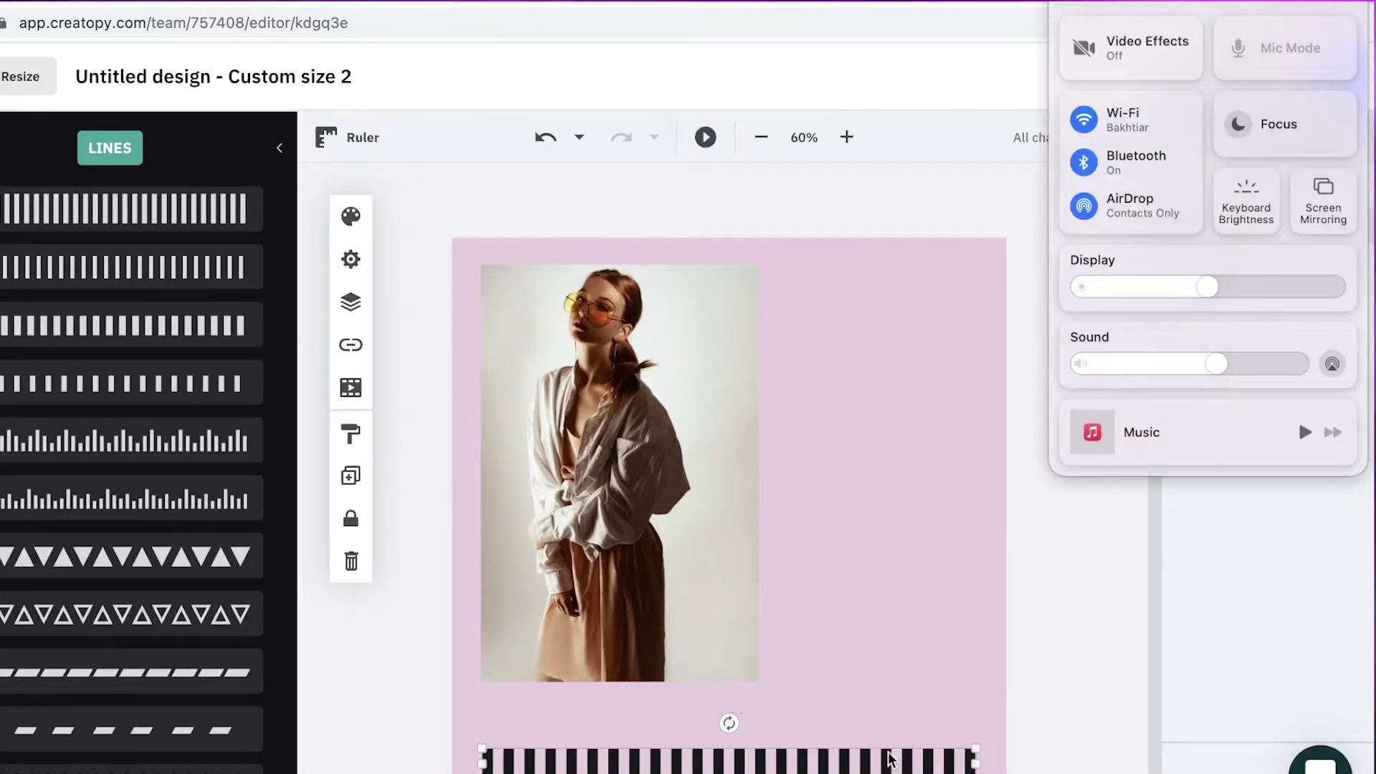
# Step: Duplicate the black striped line, place the copy along the canvas's top edge and shift the photo down below it
pyautogui.click(889, 755)
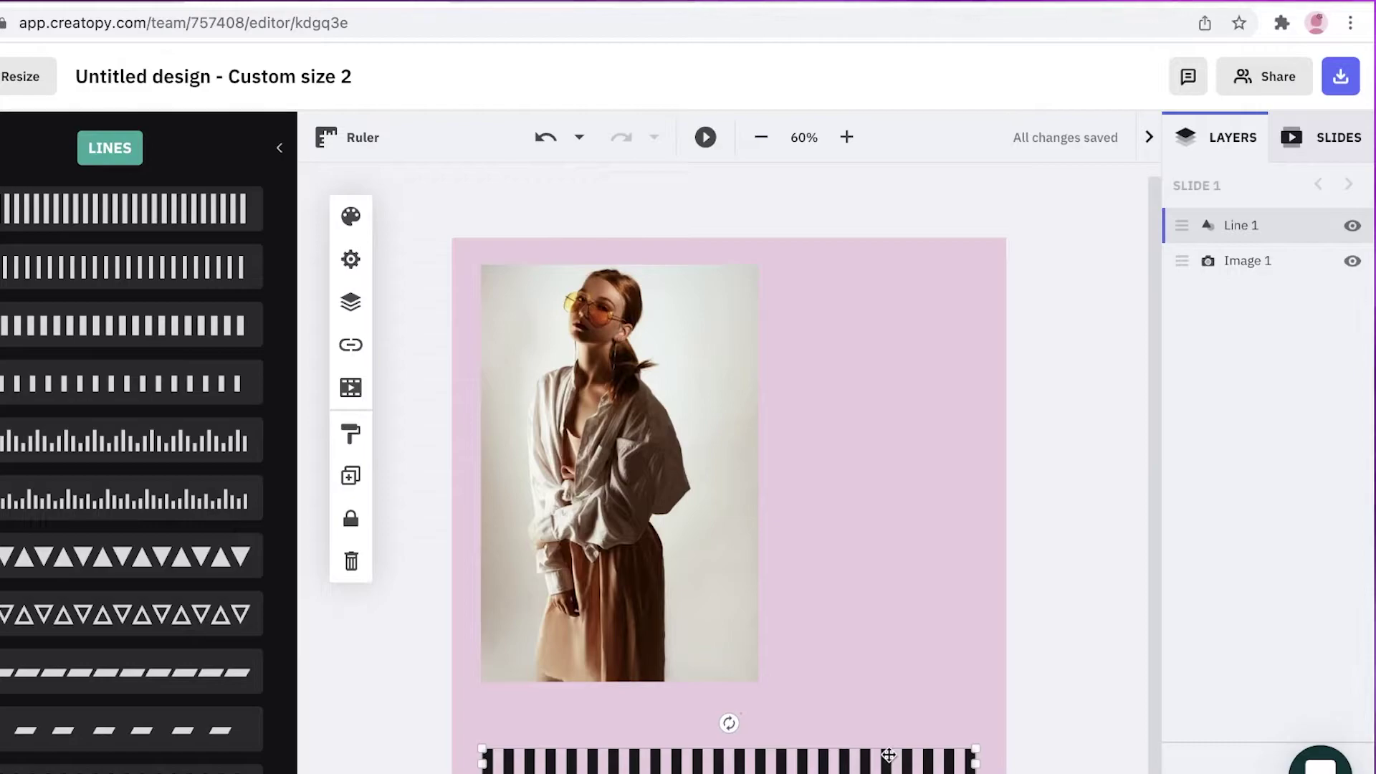
pyautogui.press('super+d')
pyautogui.moveTo(710, 771); pyautogui.dragTo(709, 274)
pyautogui.moveTo(657, 356); pyautogui.dragTo(668, 392)
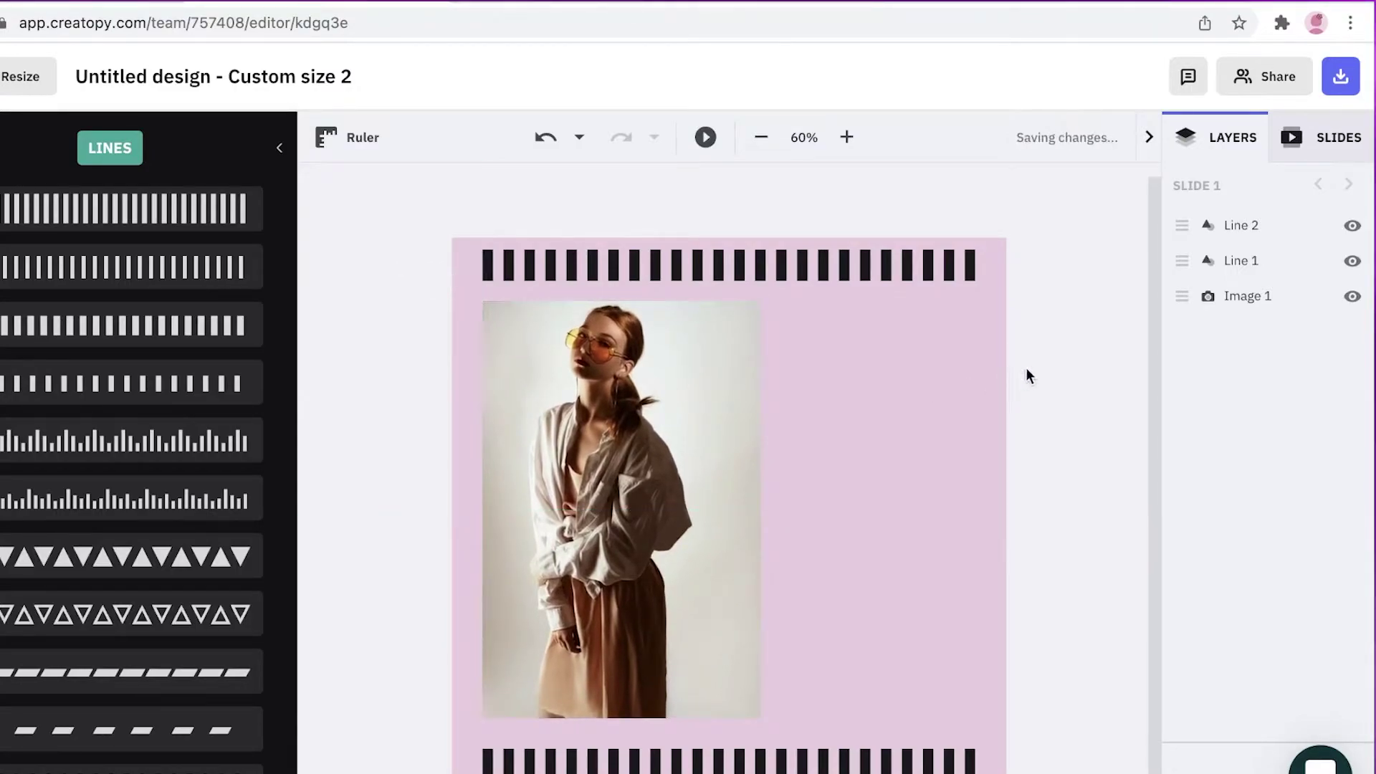
pyautogui.click(760, 265)
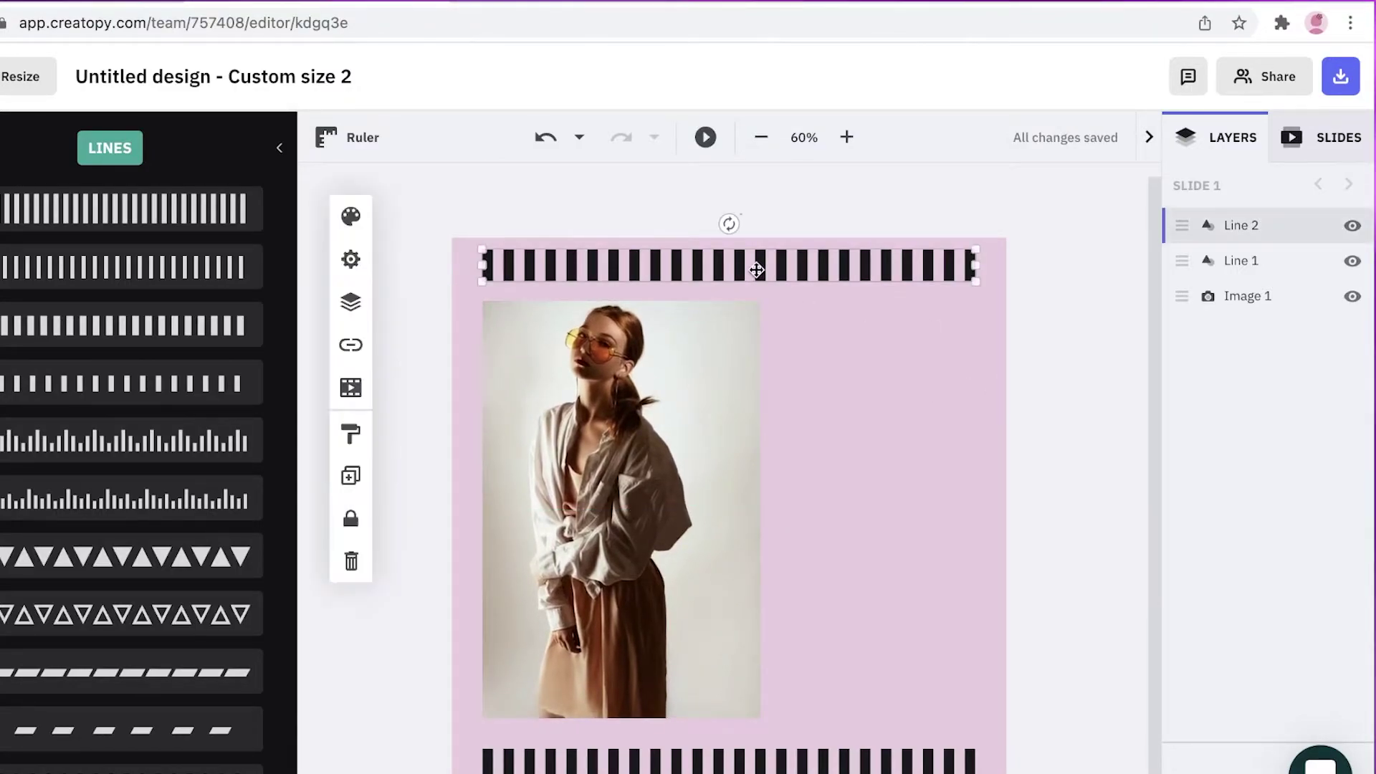
pyautogui.click(353, 217)
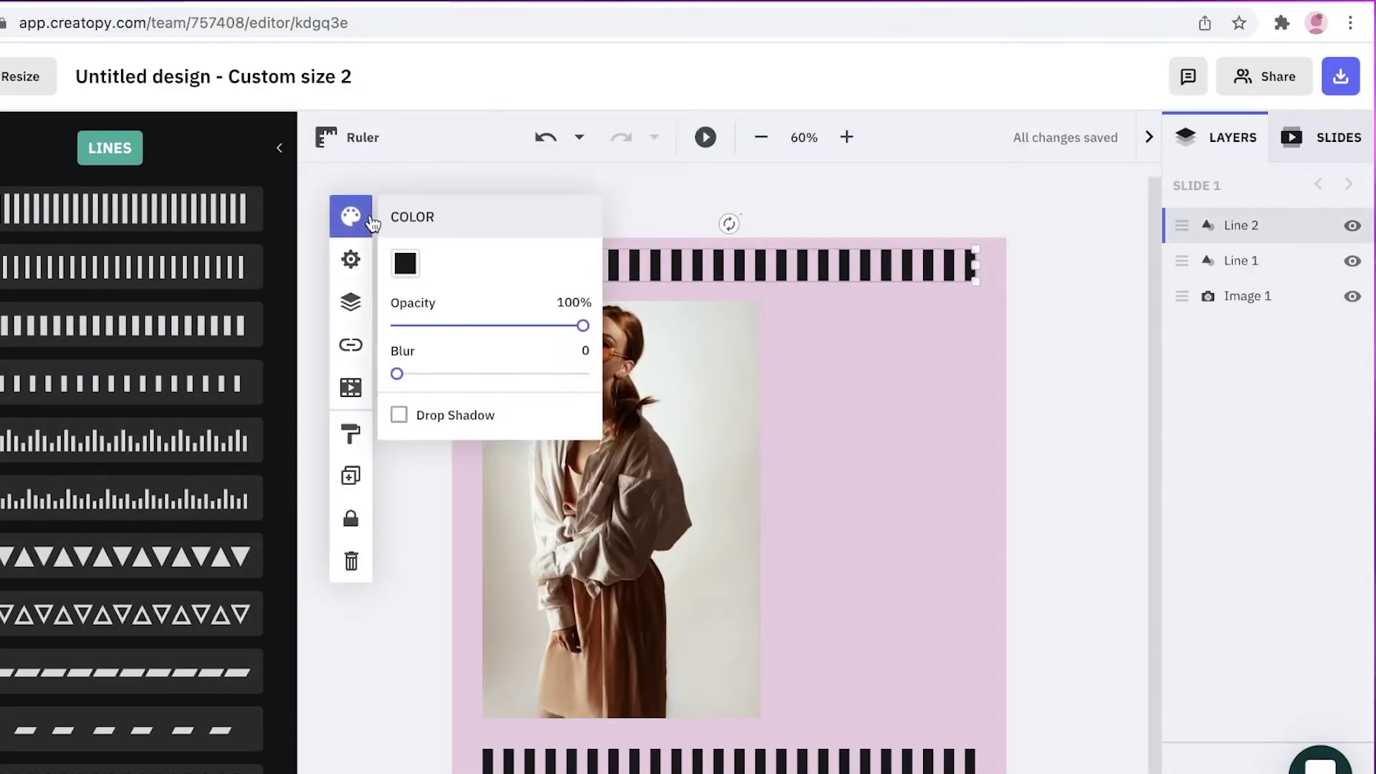
pyautogui.click(1131, 275)
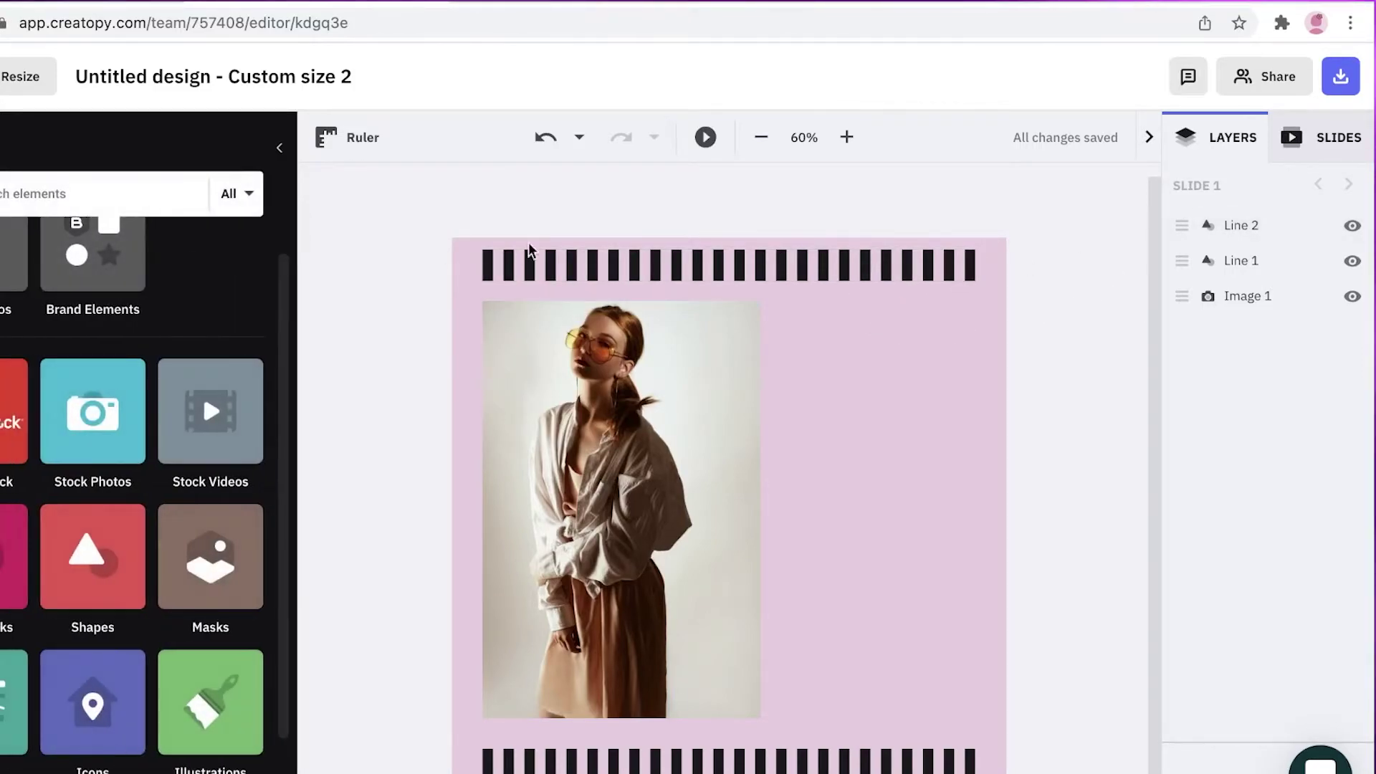
# Step: Try several colors on the striped line above the photo and give it the mauve color #B5709B
pyautogui.click(547, 262)
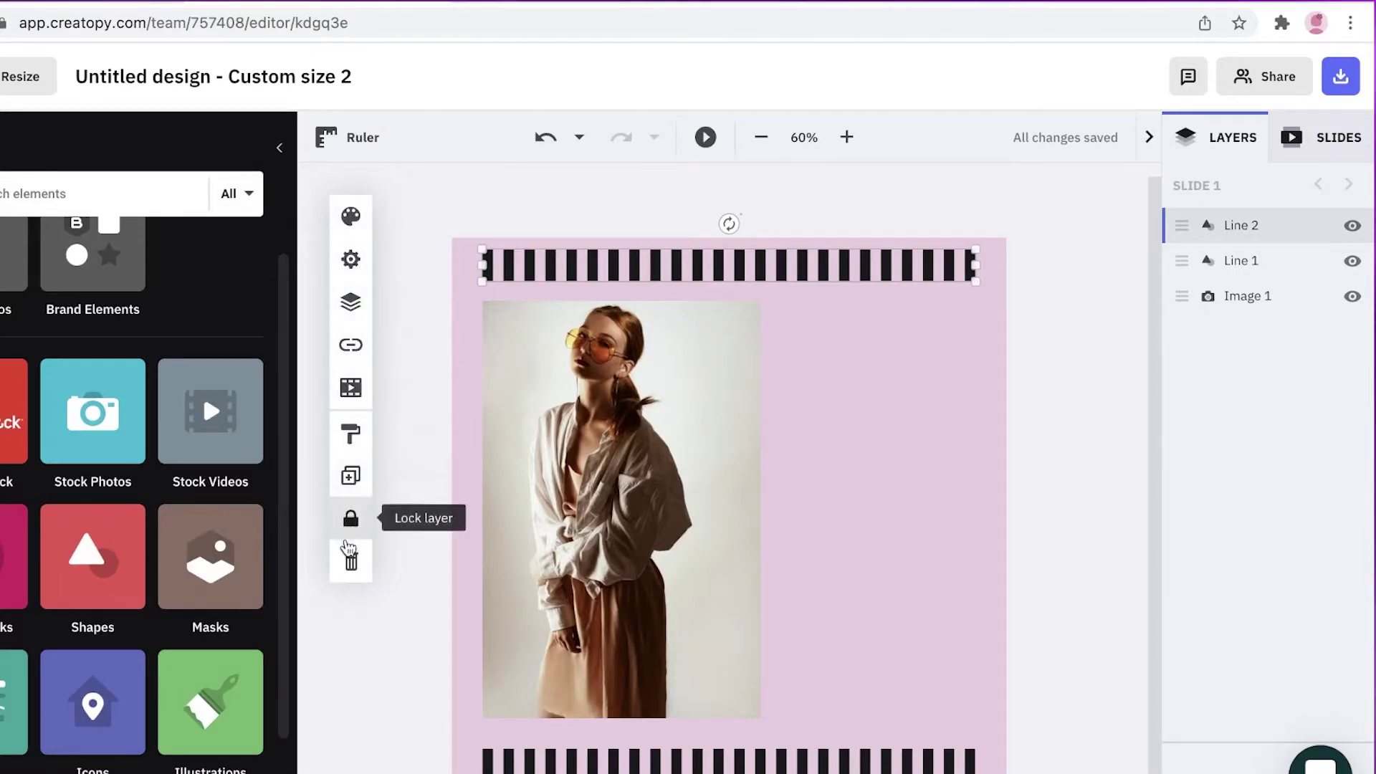
pyautogui.click(357, 214)
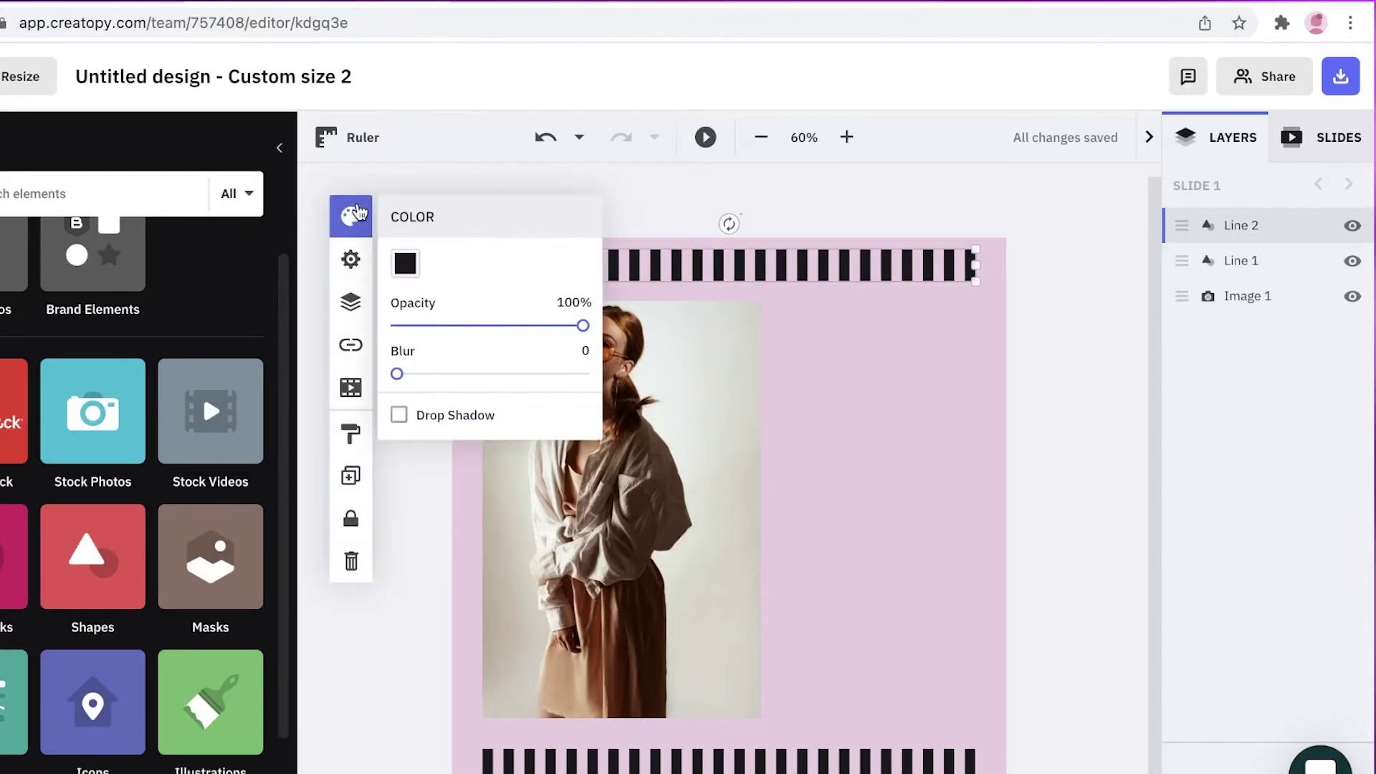
pyautogui.click(405, 266)
pyautogui.moveTo(490, 356); pyautogui.dragTo(471, 342)
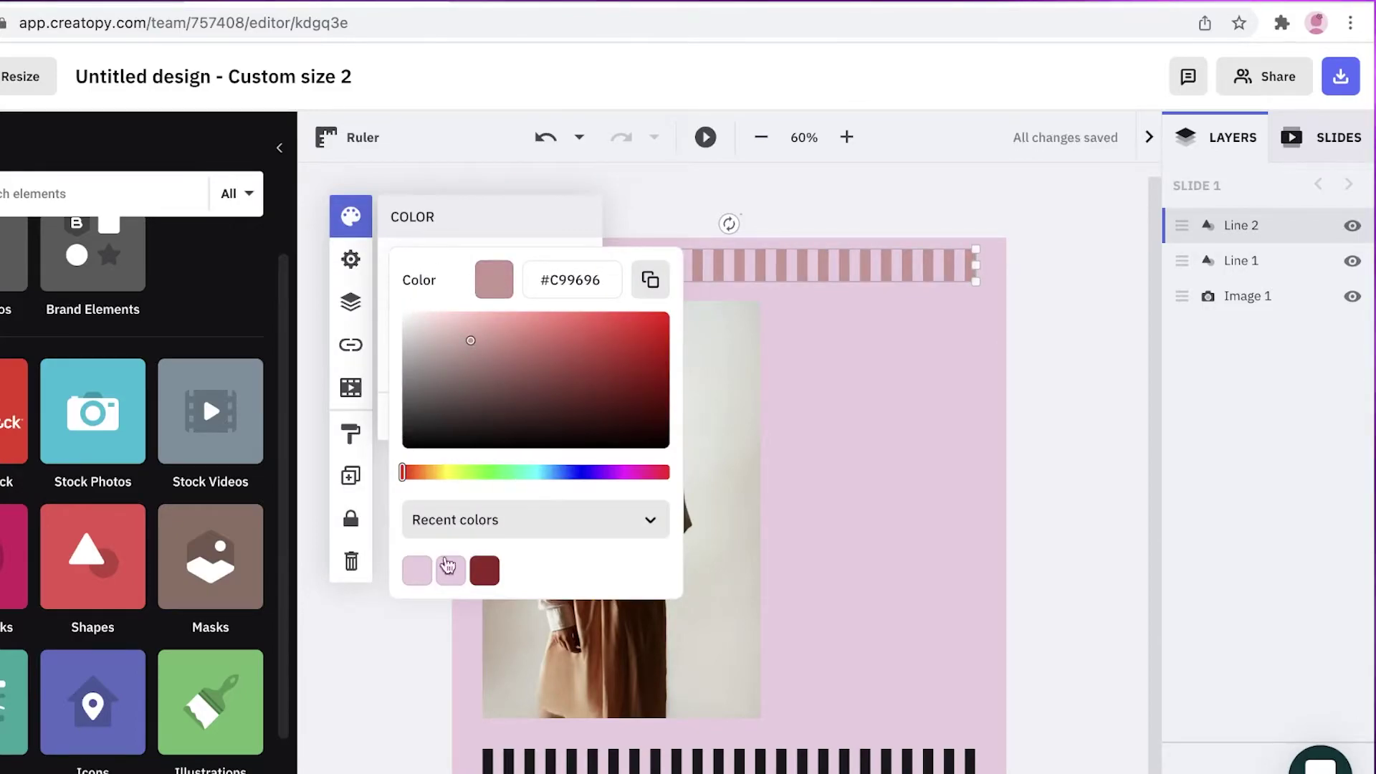
pyautogui.click(429, 570)
pyautogui.click(480, 573)
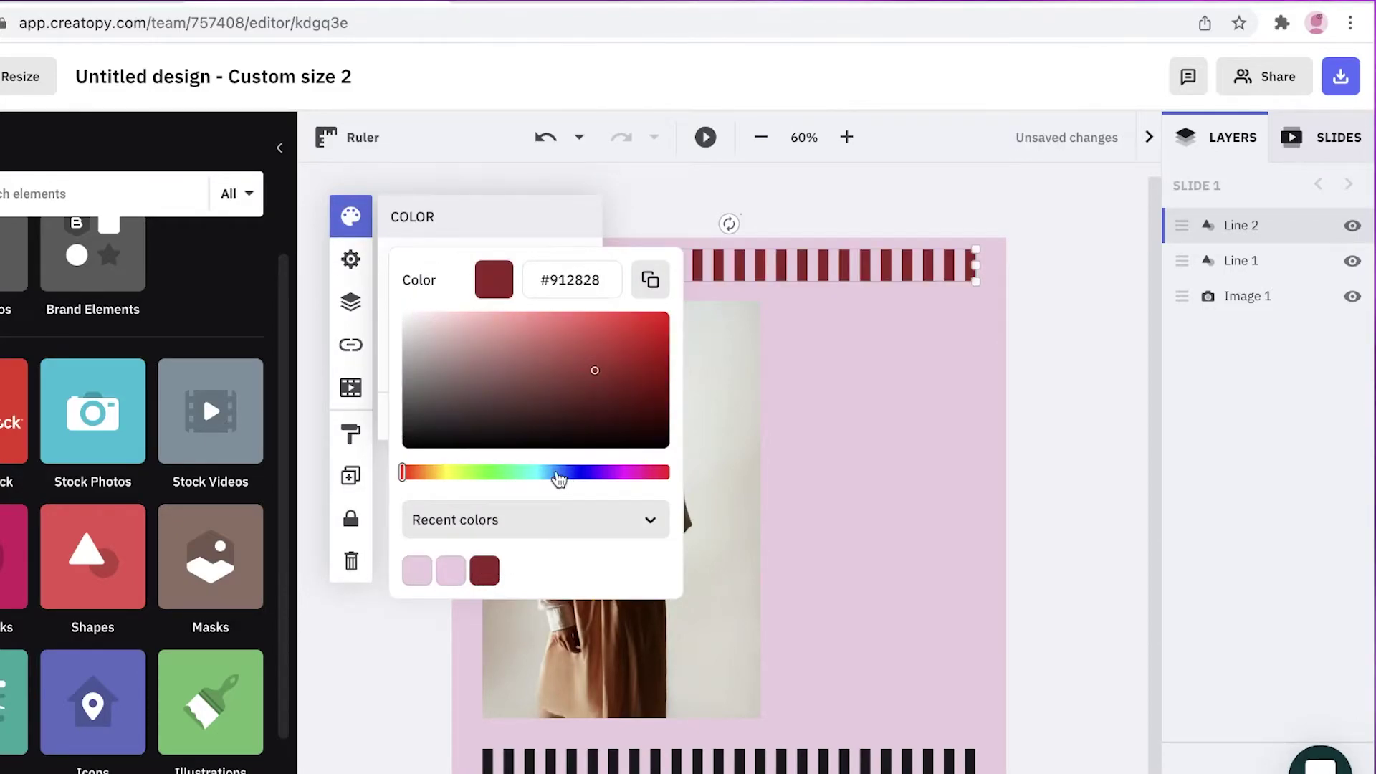
pyautogui.click(420, 575)
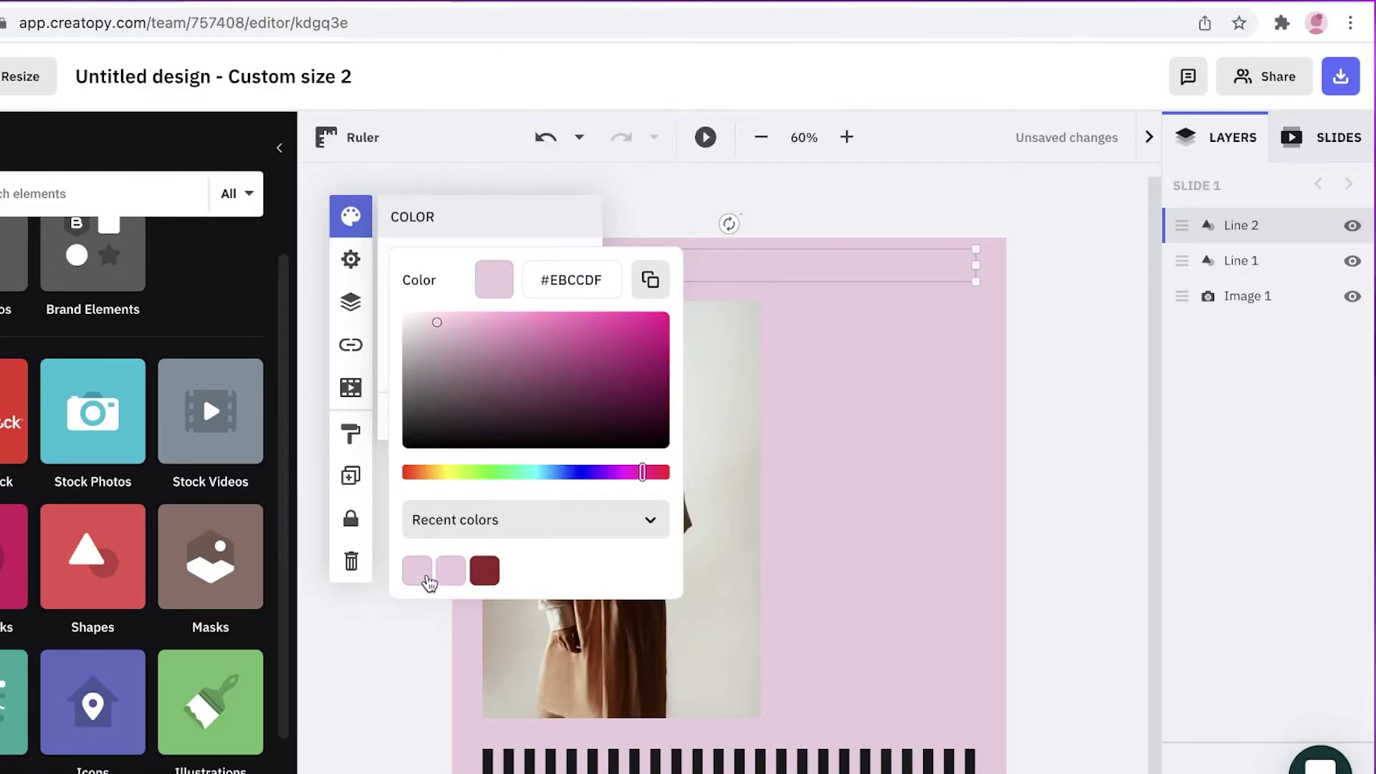
pyautogui.moveTo(438, 323); pyautogui.dragTo(441, 371)
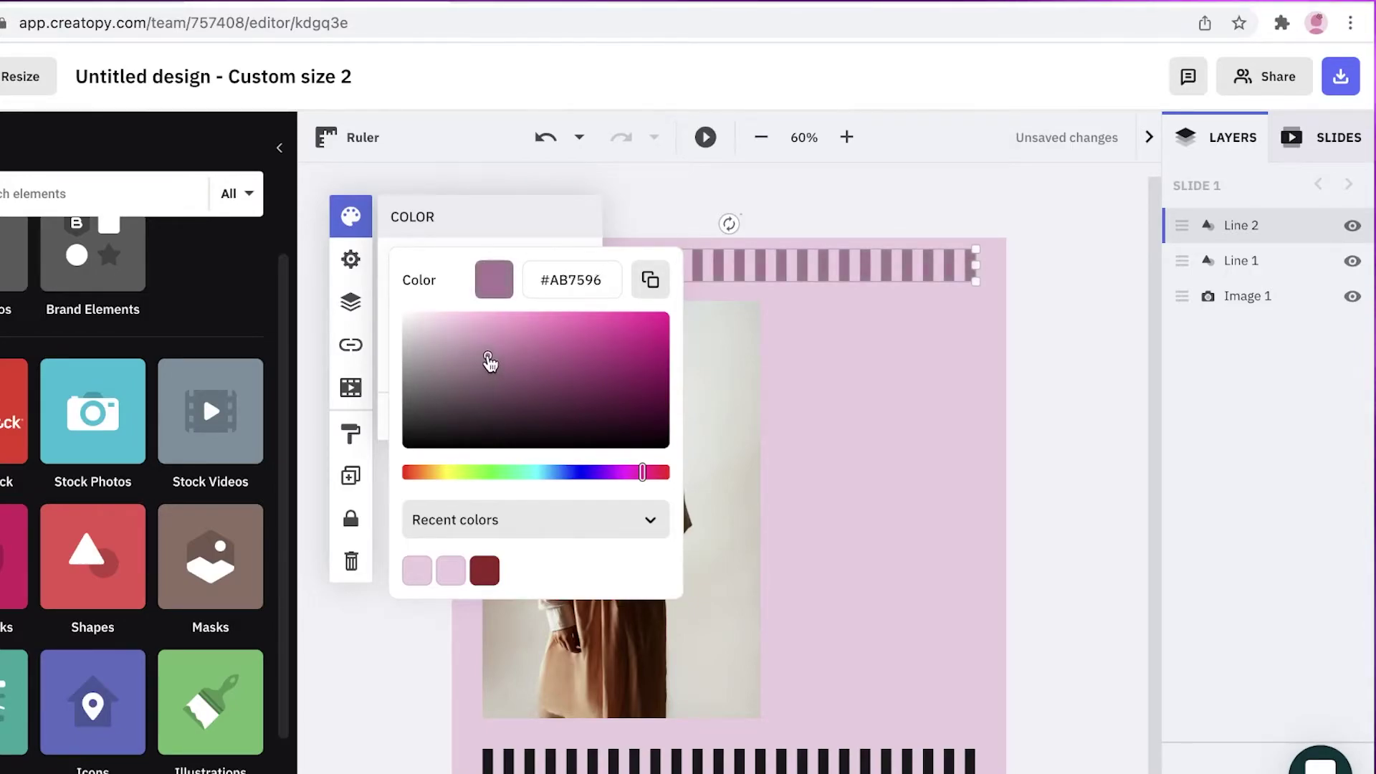
pyautogui.moveTo(498, 353); pyautogui.dragTo(505, 351)
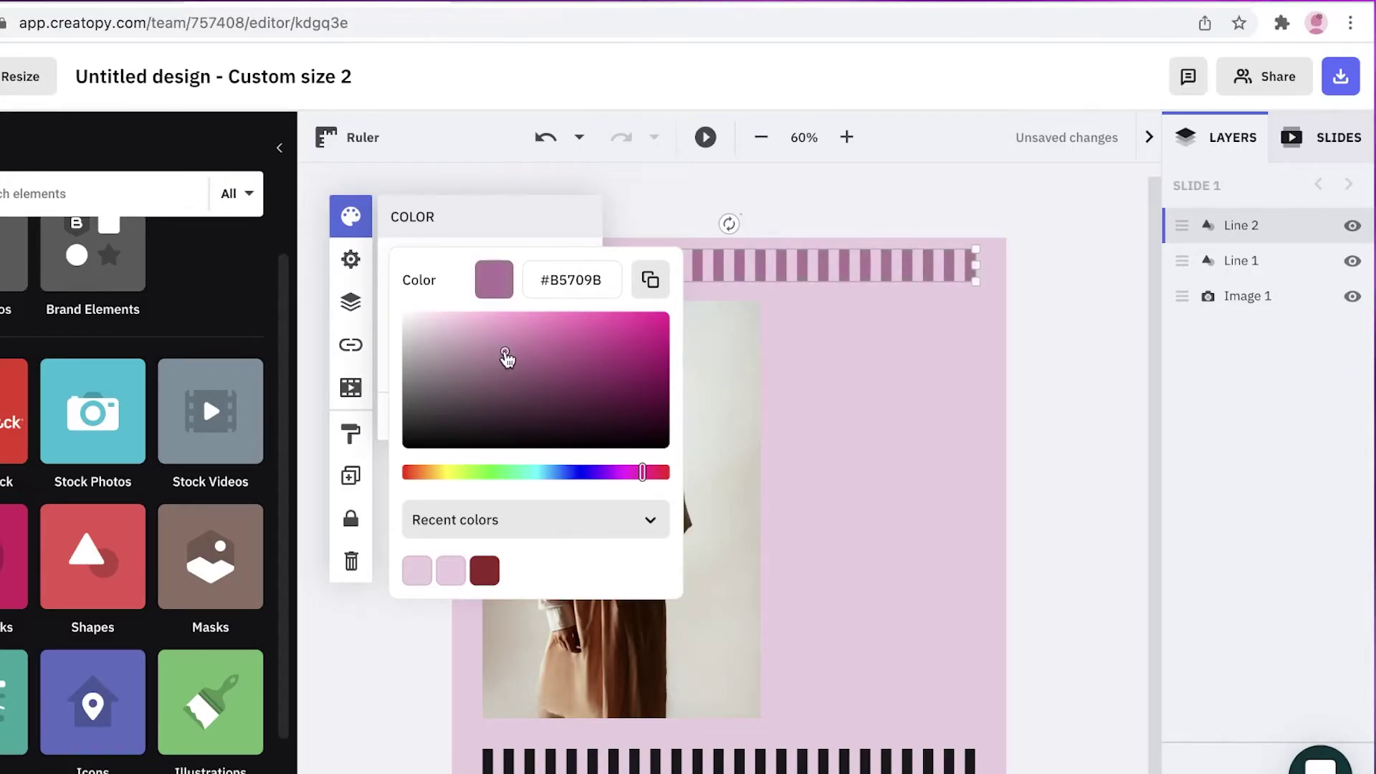
# Step: Copy the upper striped line's color code #B5709B and paste it as the color of the striped line below the photo
pyautogui.click(650, 280)
pyautogui.rightClick(586, 280)
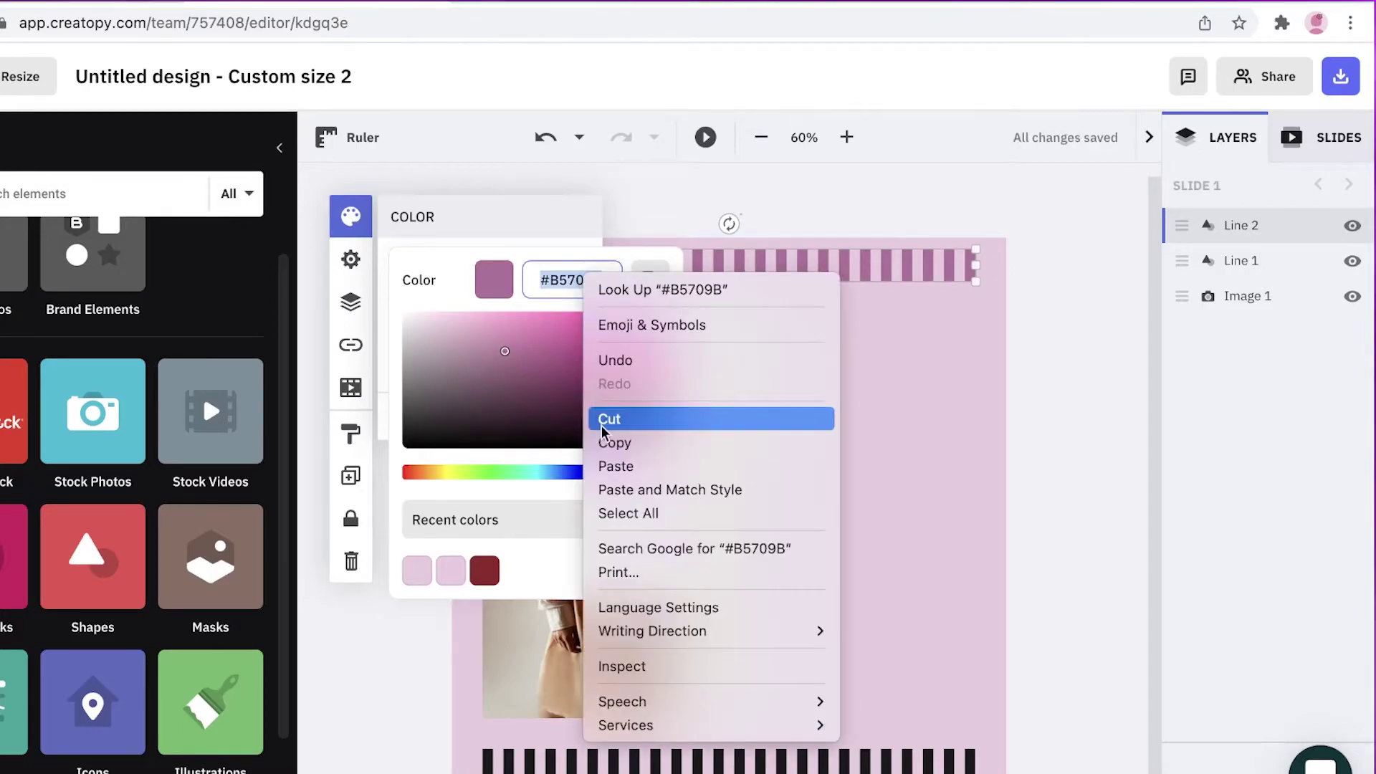
pyautogui.click(609, 443)
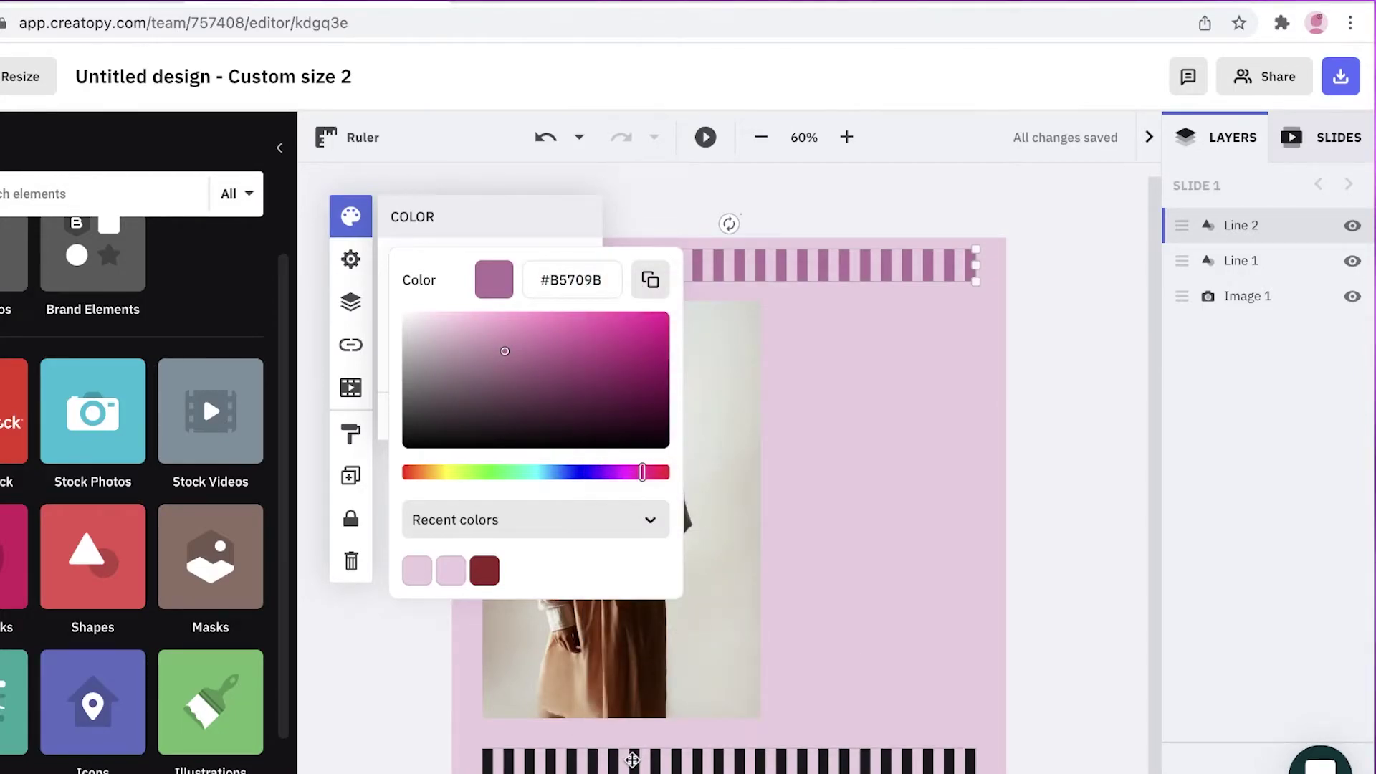
pyautogui.moveTo(632, 760); pyautogui.dragTo(634, 761)
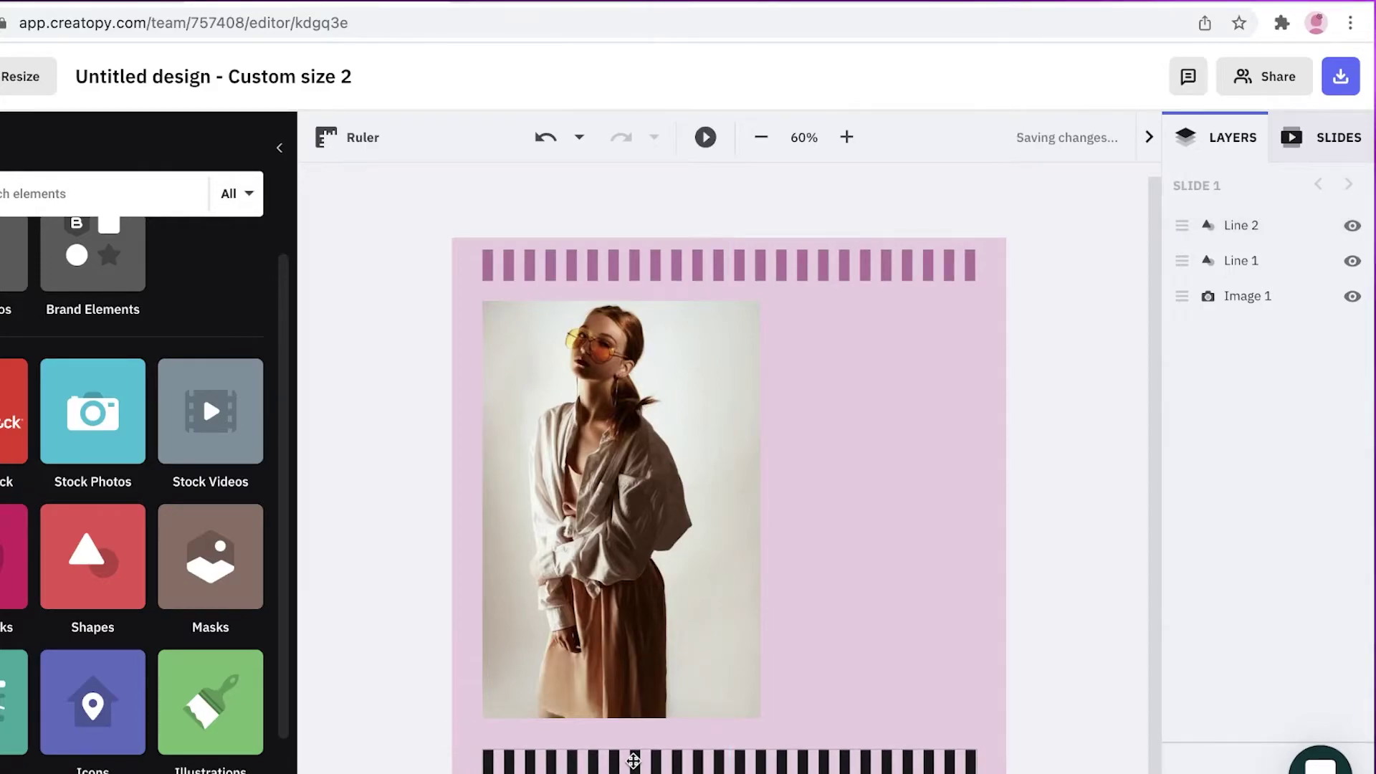
pyautogui.click(572, 756)
pyautogui.click(353, 216)
pyautogui.click(408, 261)
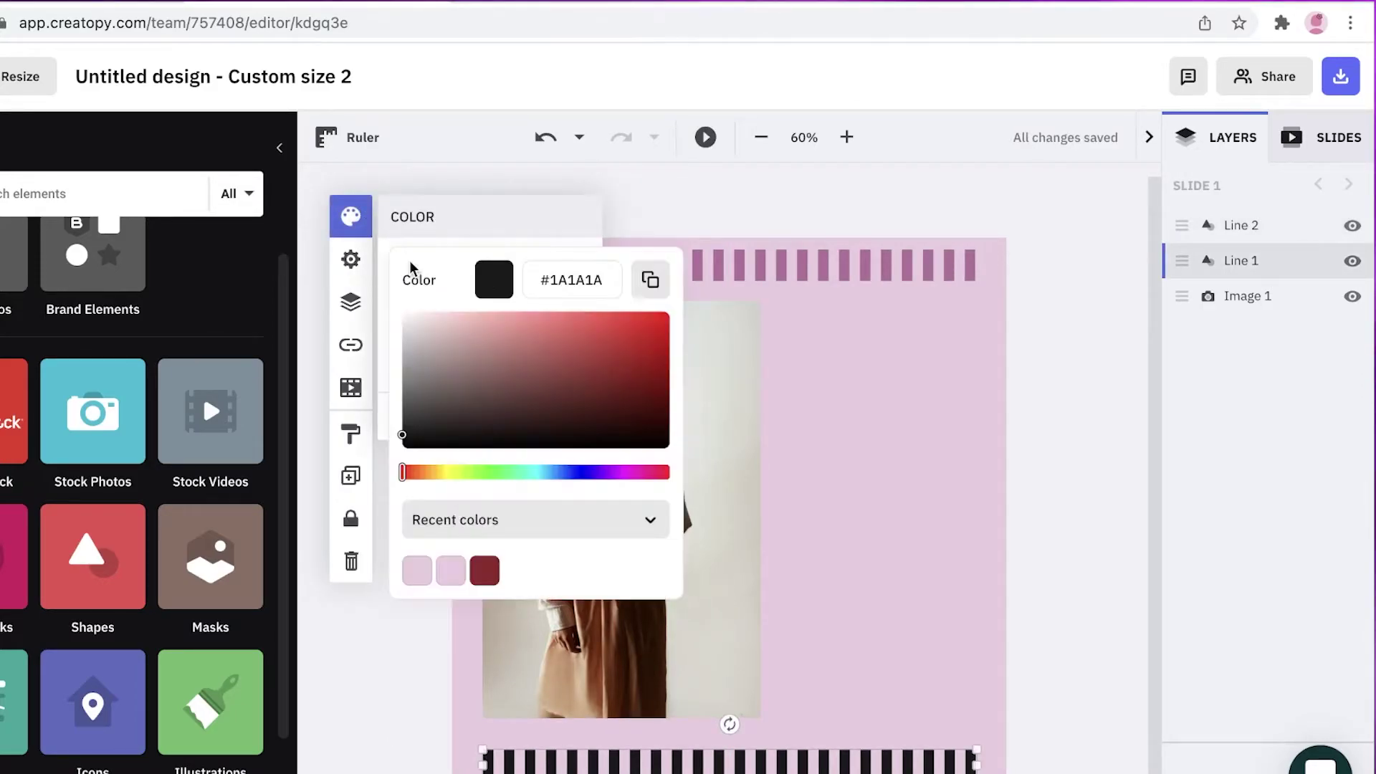
pyautogui.rightClick(548, 273)
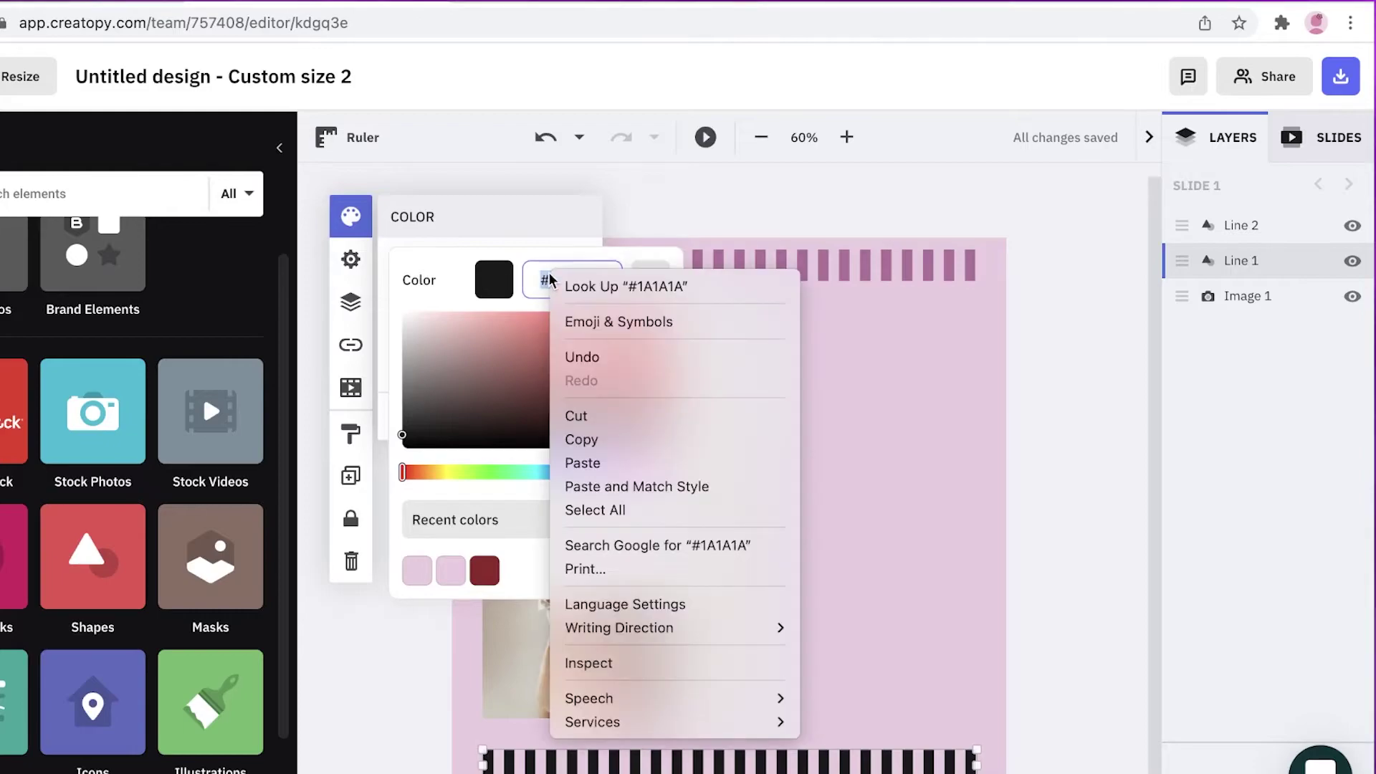
pyautogui.click(598, 463)
pyautogui.click(1128, 458)
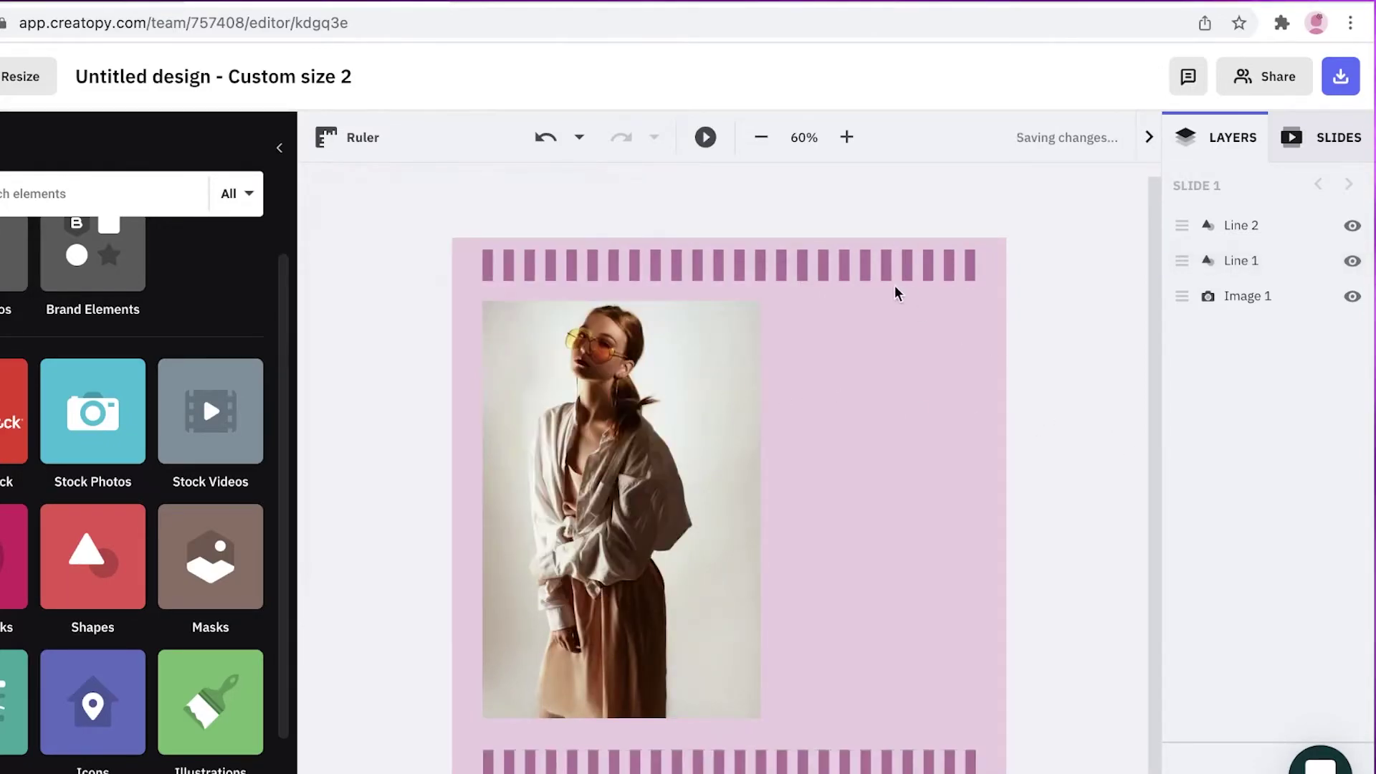
# Step: Select the striped line above the photo and set its blur to 8
pyautogui.rightClick(841, 268)
pyautogui.click(824, 268)
pyautogui.click(824, 267)
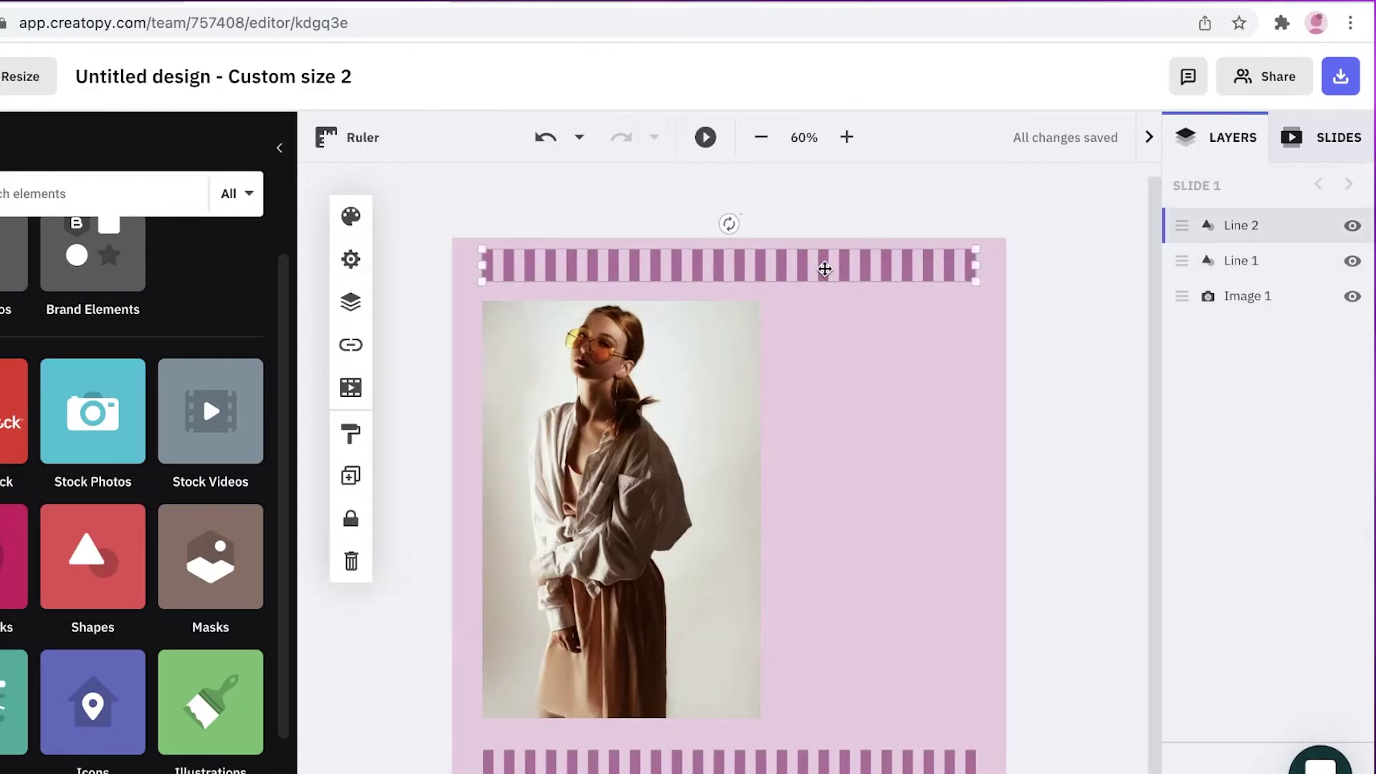
pyautogui.rightClick(560, 264)
pyautogui.click(558, 265)
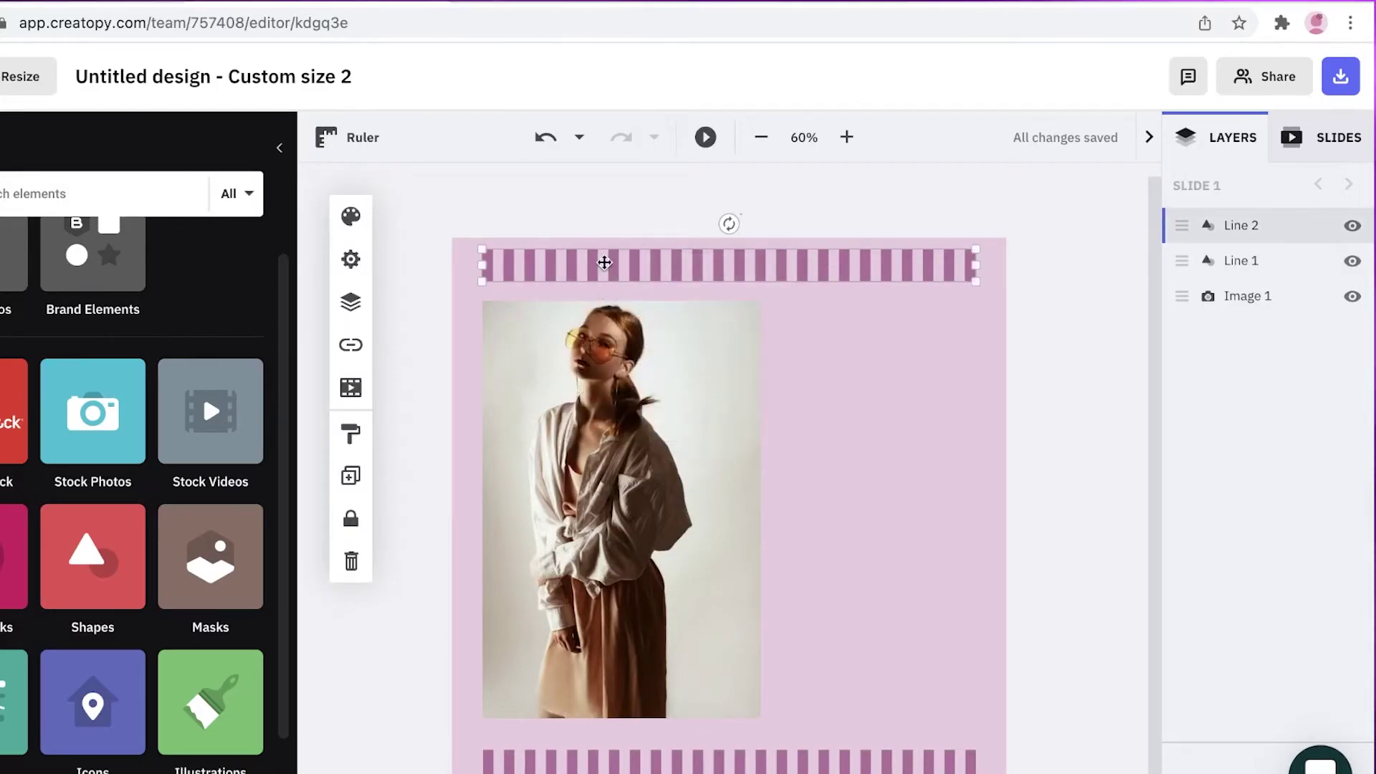
pyautogui.click(352, 216)
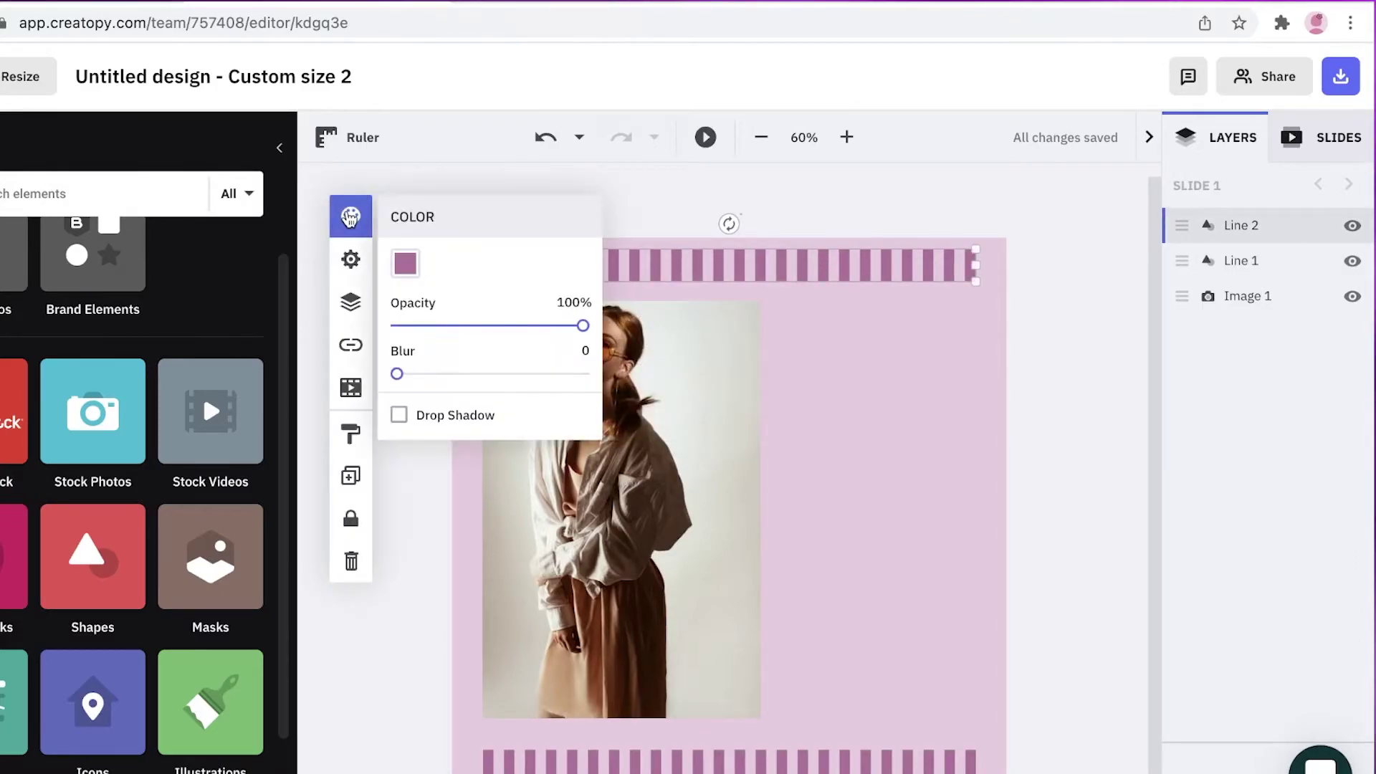
pyautogui.moveTo(398, 374)
pyautogui.mouseDown()
pyautogui.moveTo(478, 374)
pyautogui.moveTo(415, 372)
pyautogui.mouseUp()
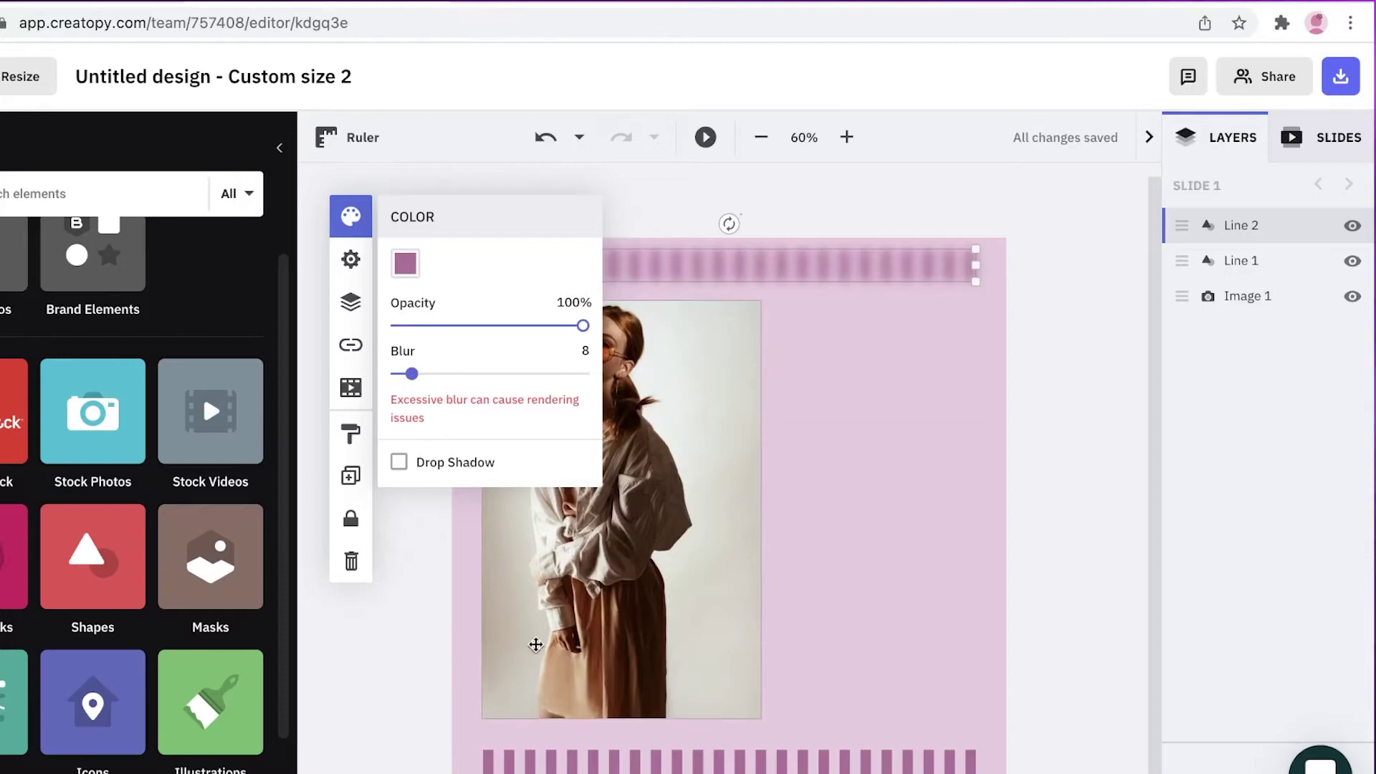
# Step: Blur the striped line below the photo by about the same amount as the upper one
pyautogui.click(568, 759)
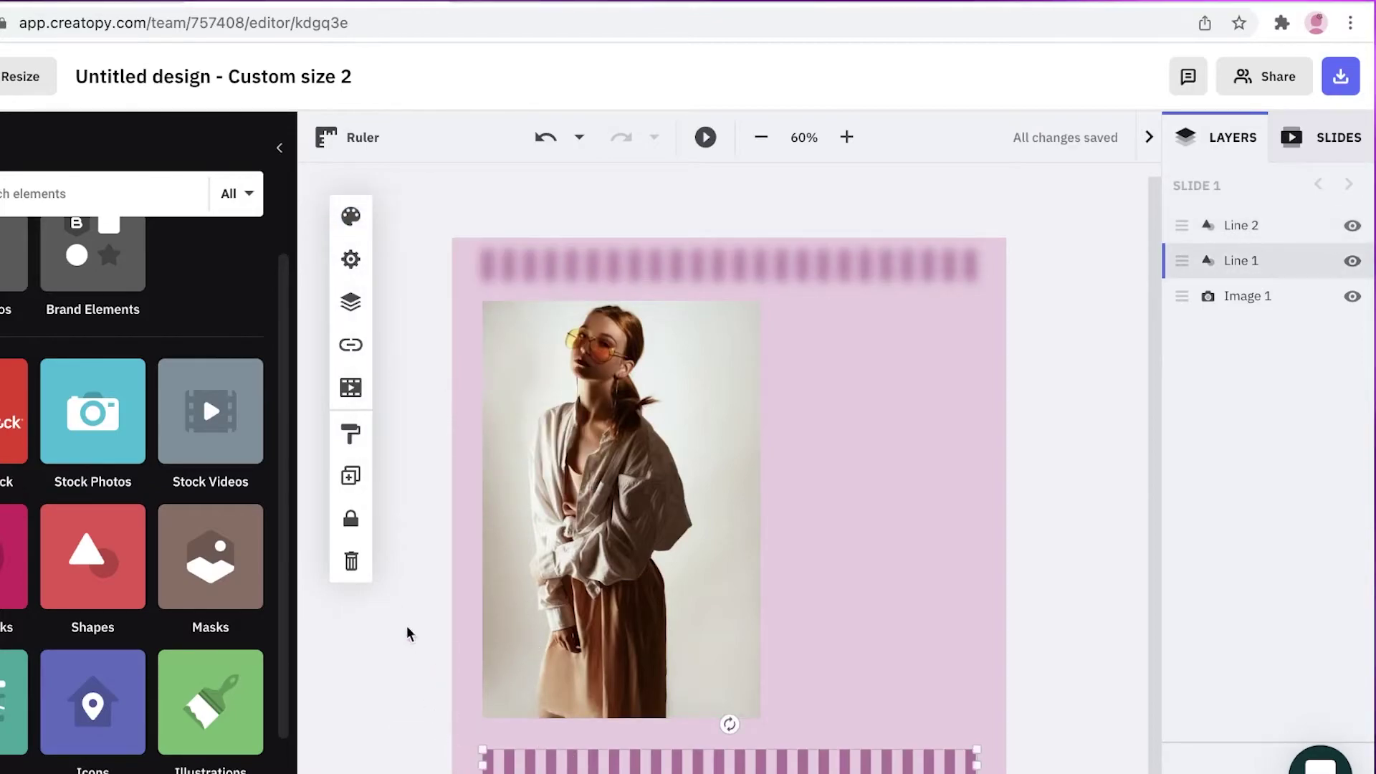
pyautogui.click(352, 228)
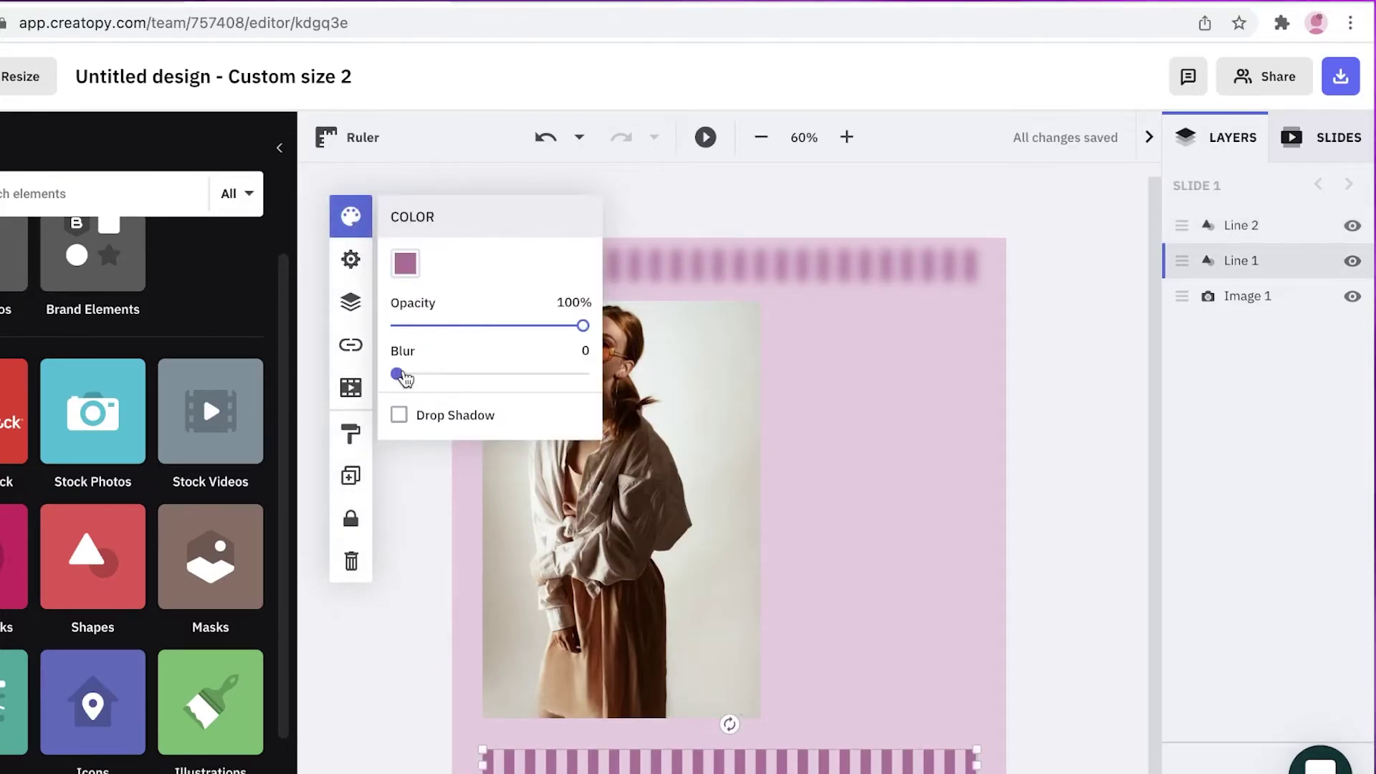
pyautogui.moveTo(398, 374); pyautogui.dragTo(410, 375)
pyautogui.click(1083, 475)
pyautogui.click(556, 445)
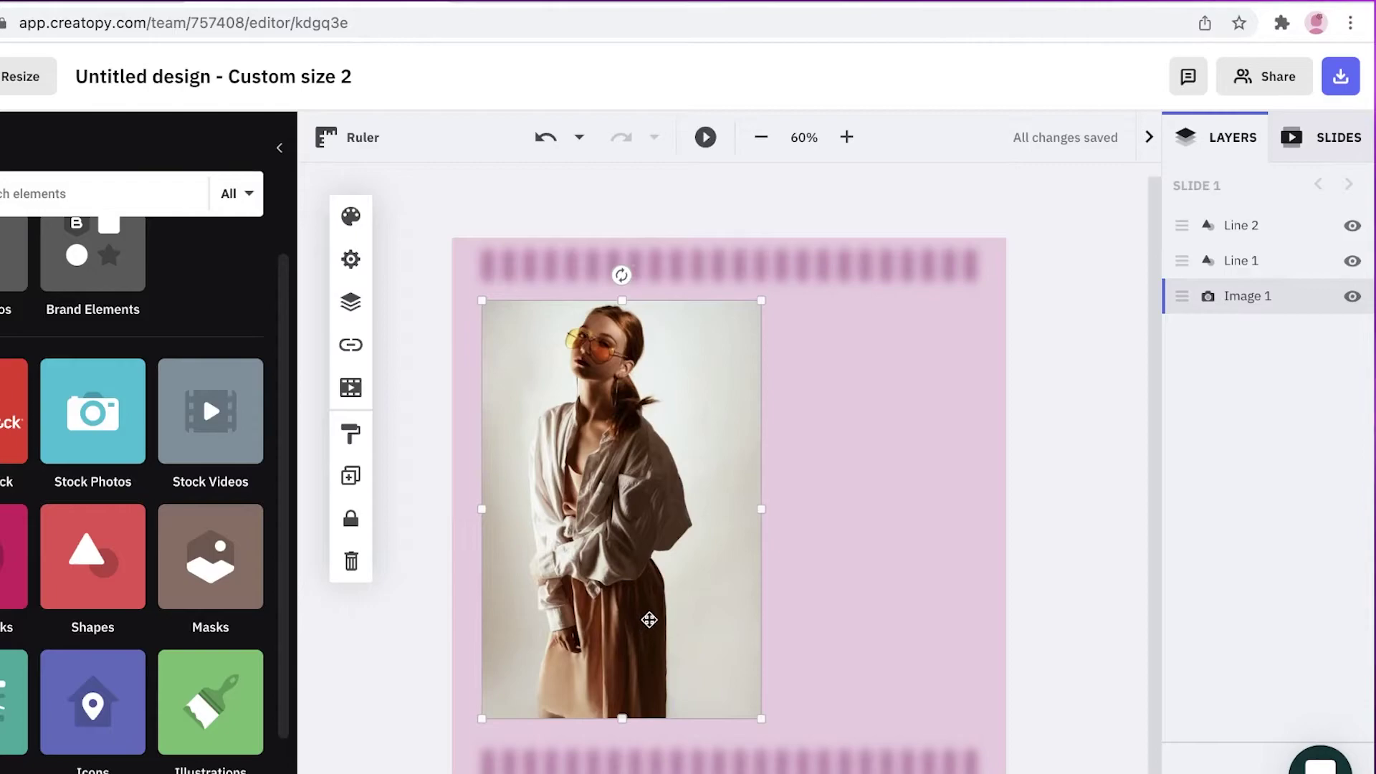
pyautogui.click(351, 260)
pyautogui.click(1087, 400)
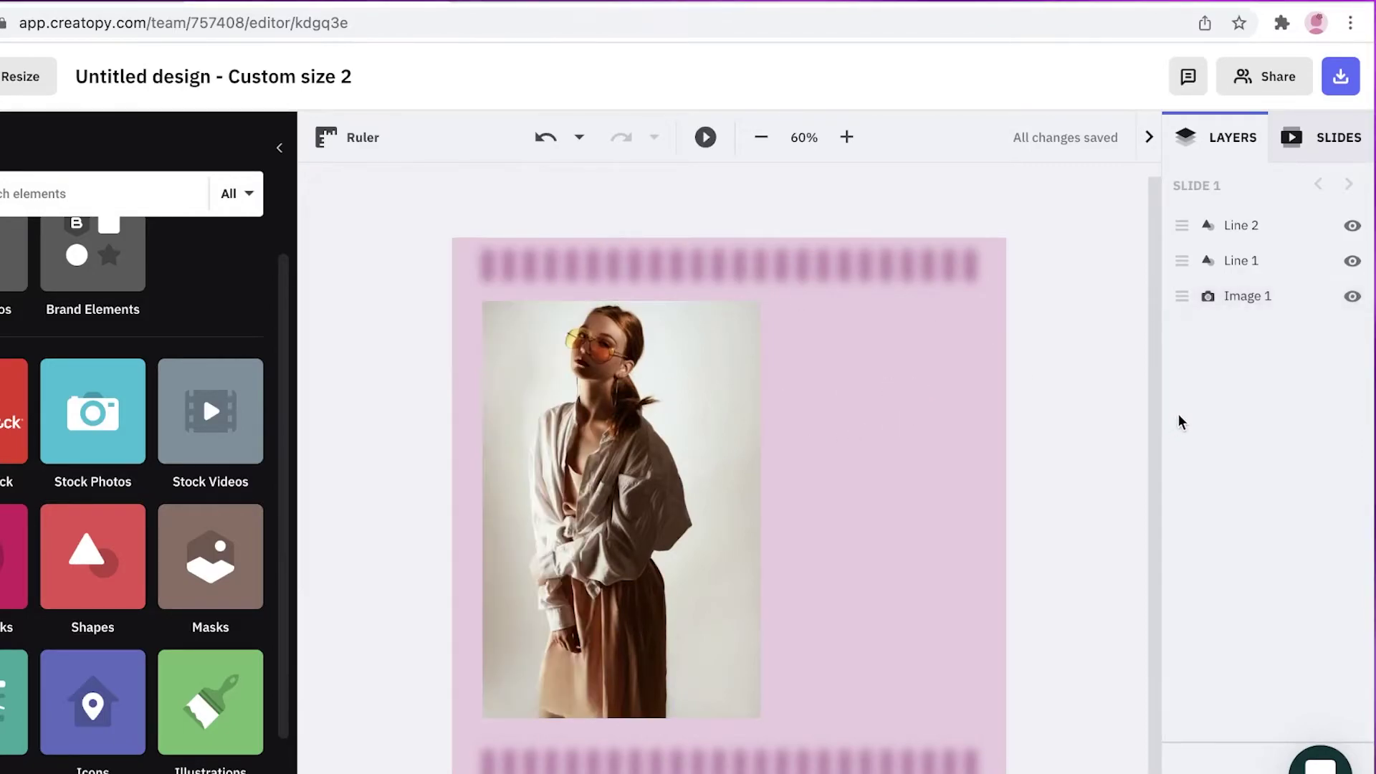
pyautogui.click(645, 267)
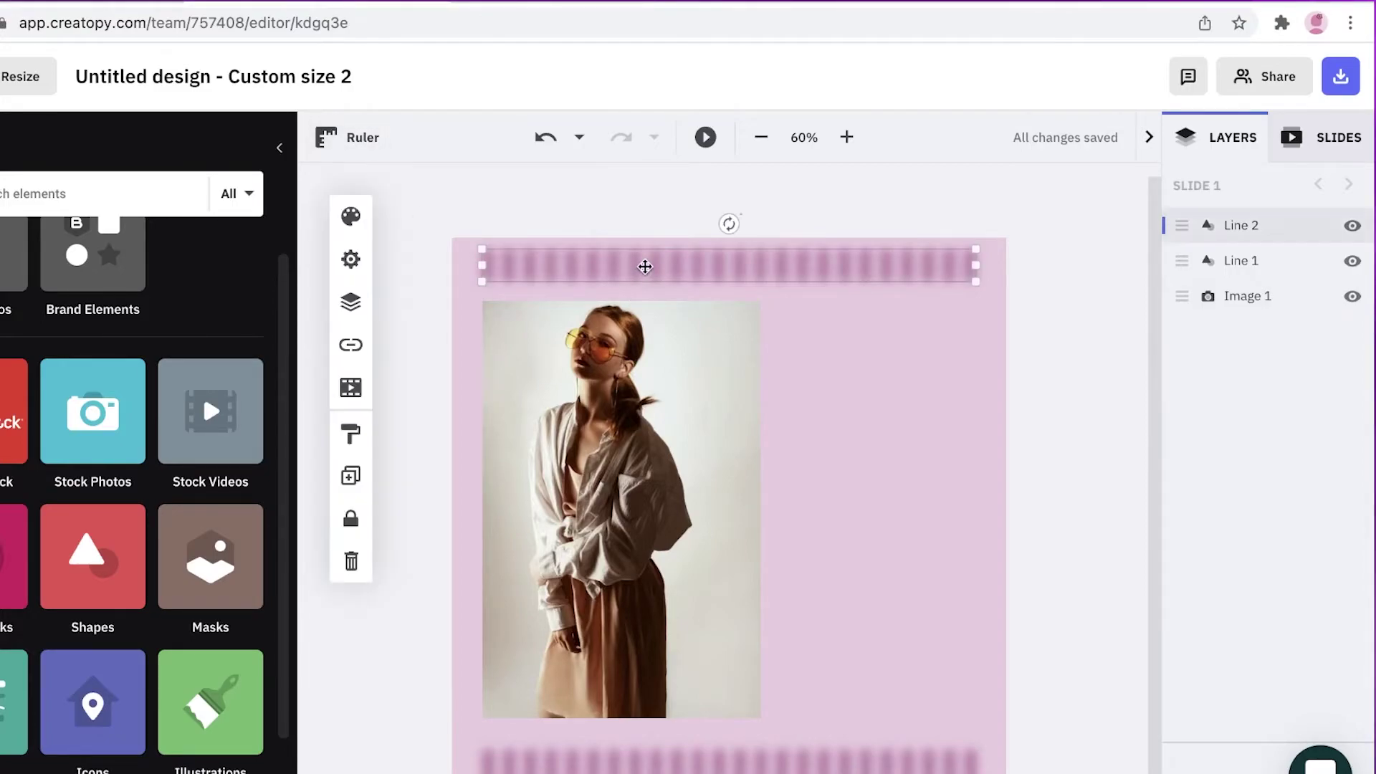
pyautogui.click(351, 362)
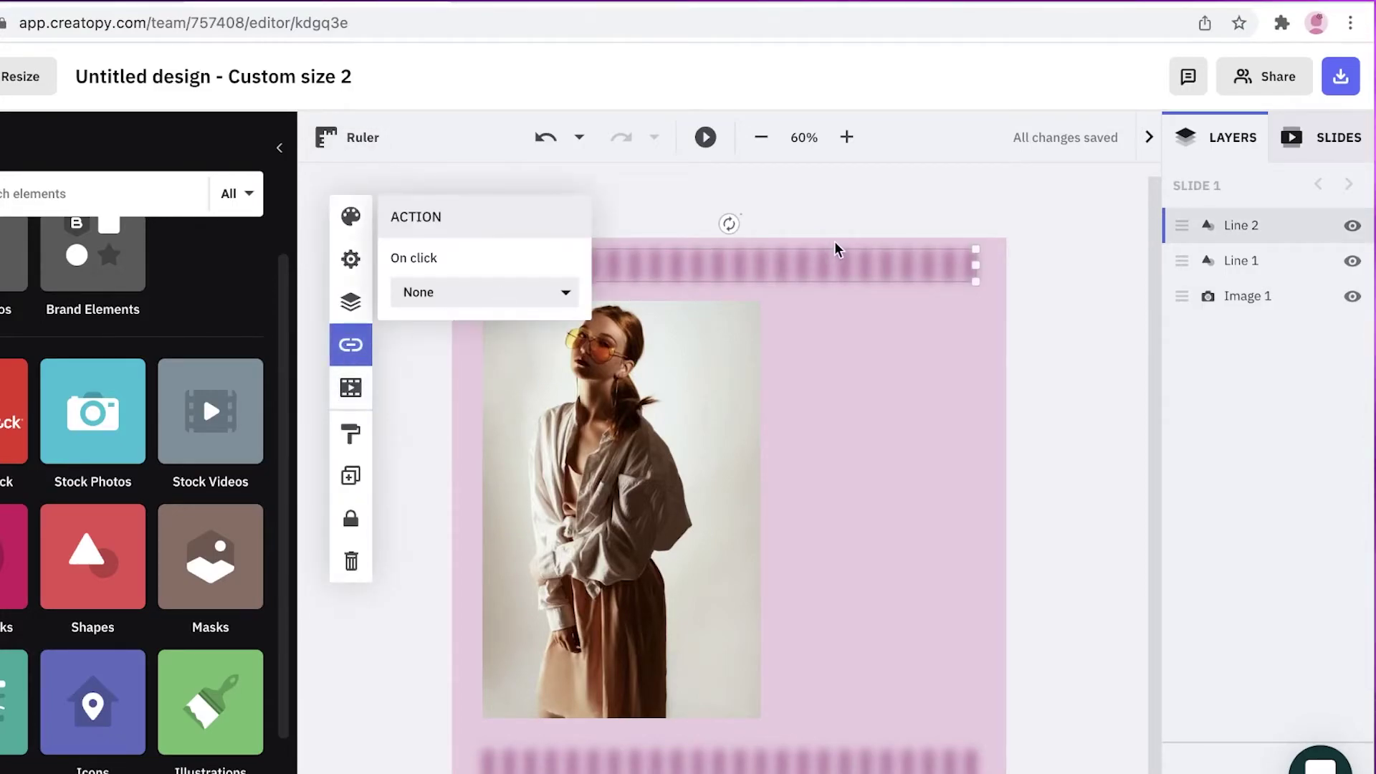
pyautogui.click(1070, 323)
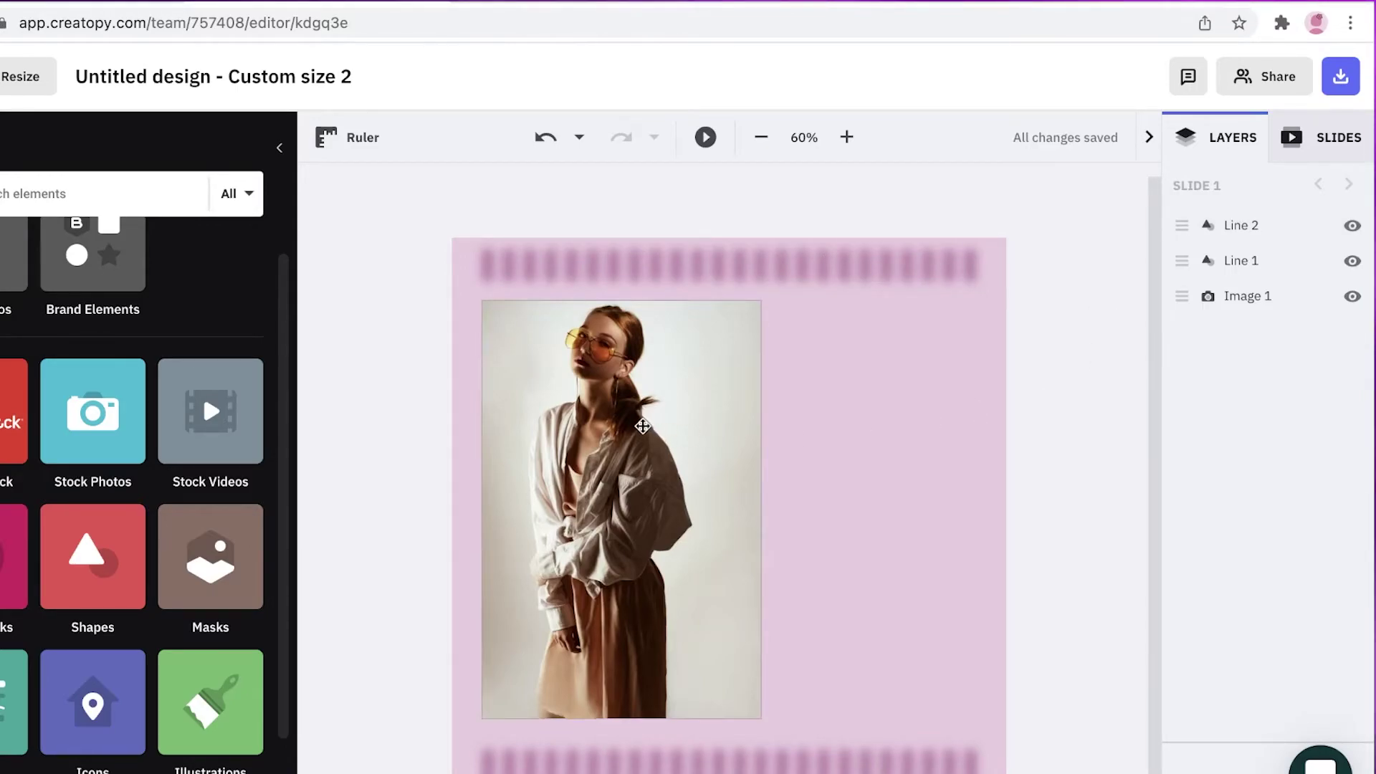
# Step: Try several color filters on the photo of the woman and apply the bright, high-contrast second filter
pyautogui.click(556, 390)
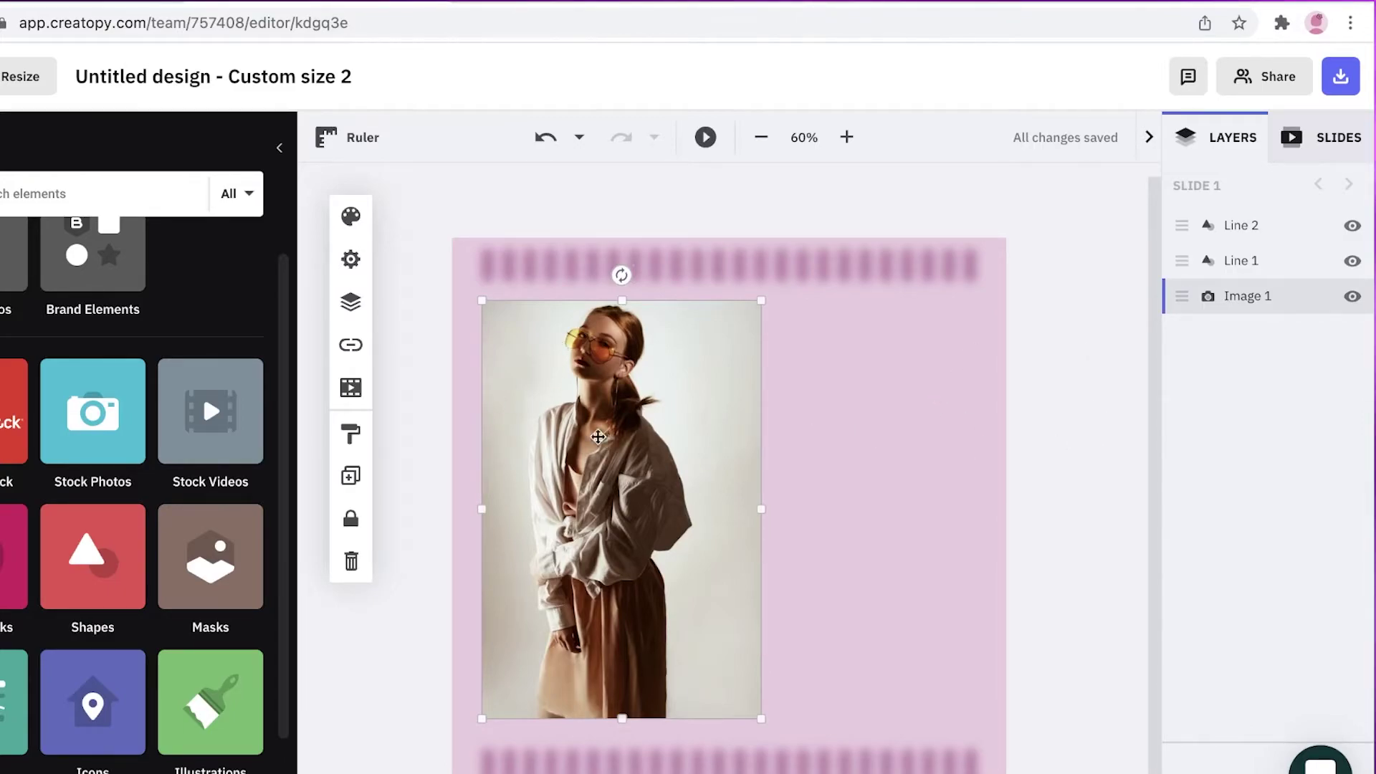
pyautogui.click(351, 260)
pyautogui.click(350, 217)
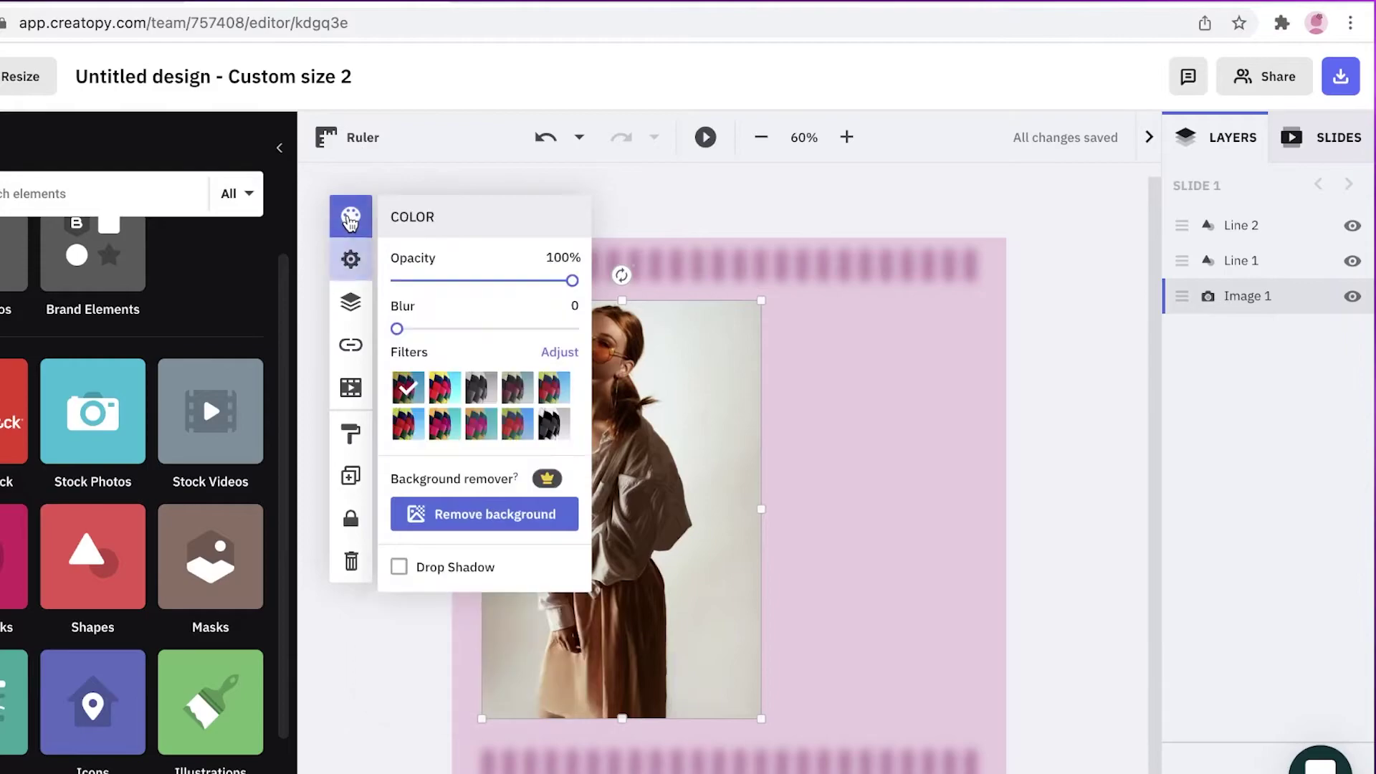
pyautogui.click(441, 568)
pyautogui.click(441, 568)
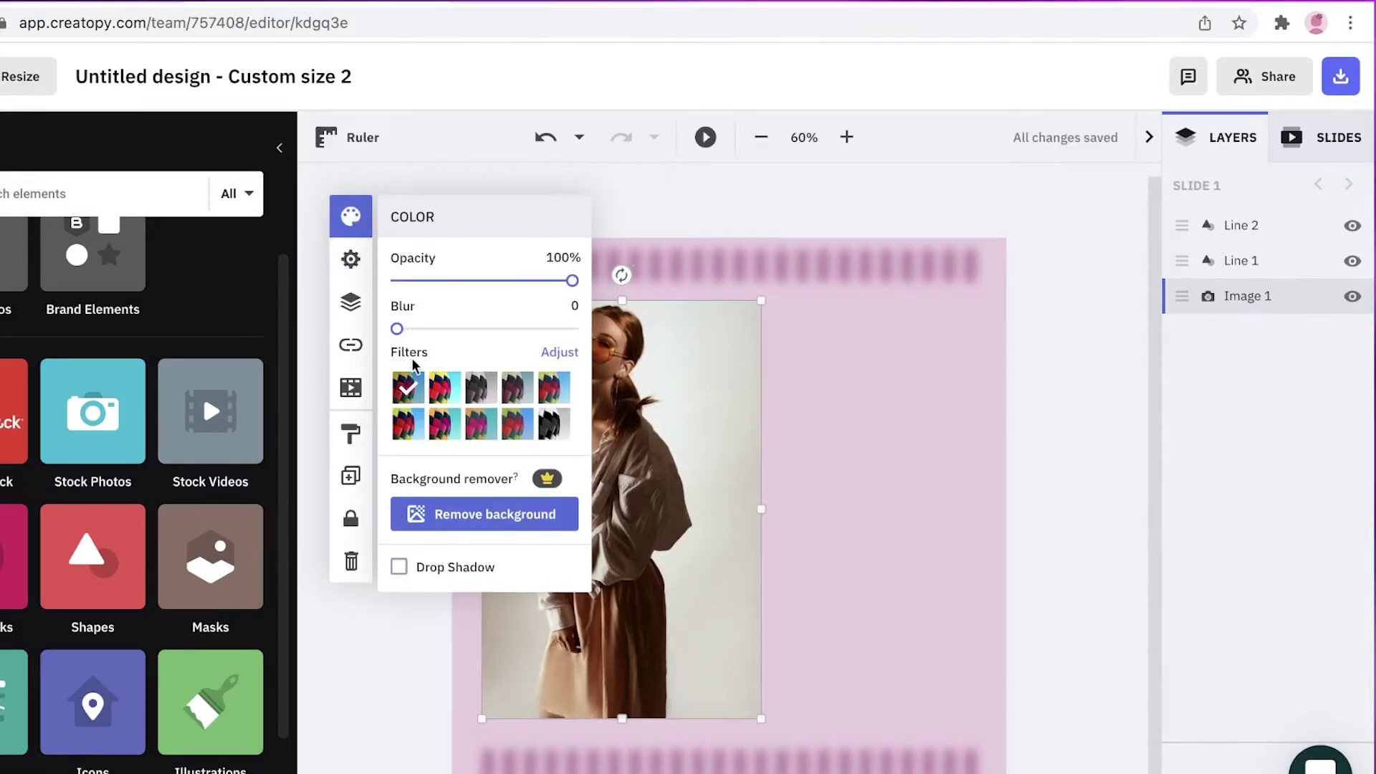
pyautogui.click(436, 390)
pyautogui.click(481, 388)
pyautogui.click(517, 387)
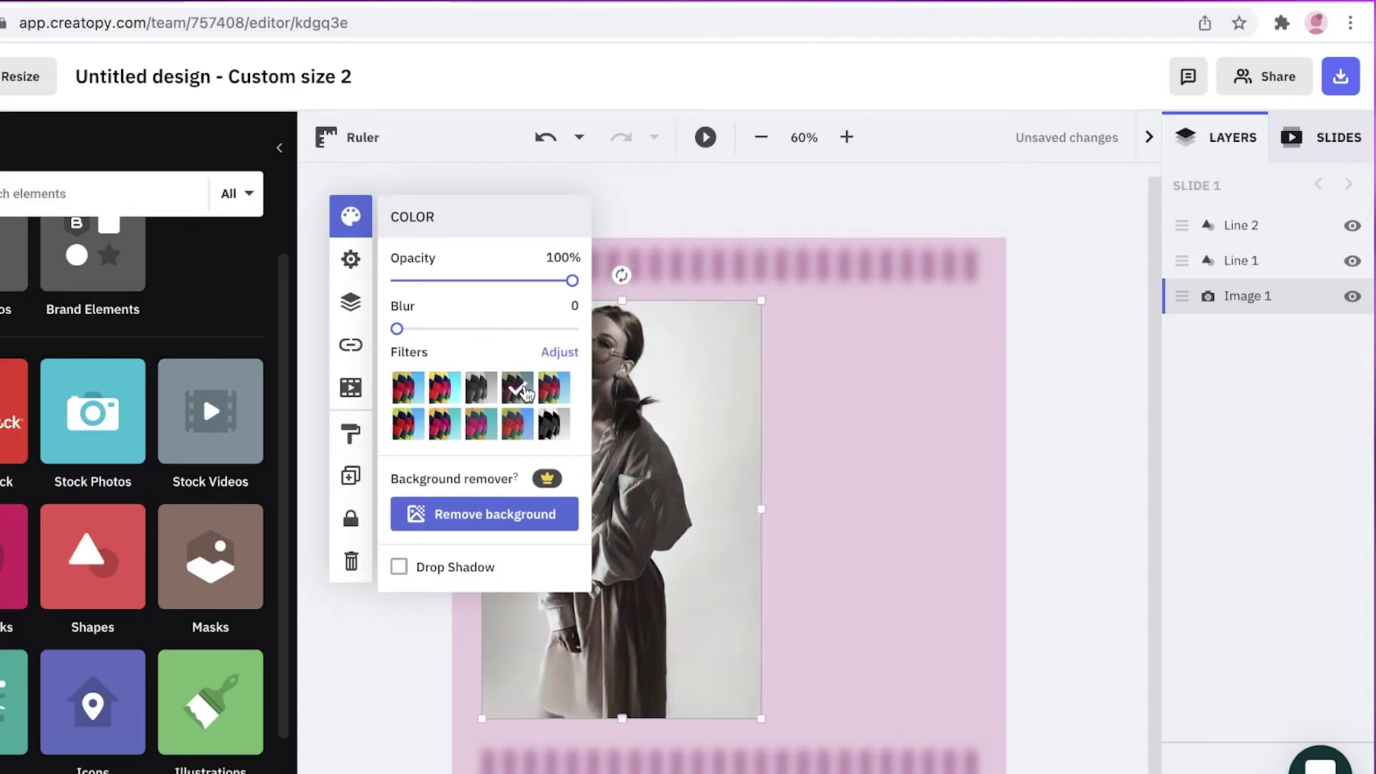
pyautogui.click(462, 393)
pyautogui.click(1032, 401)
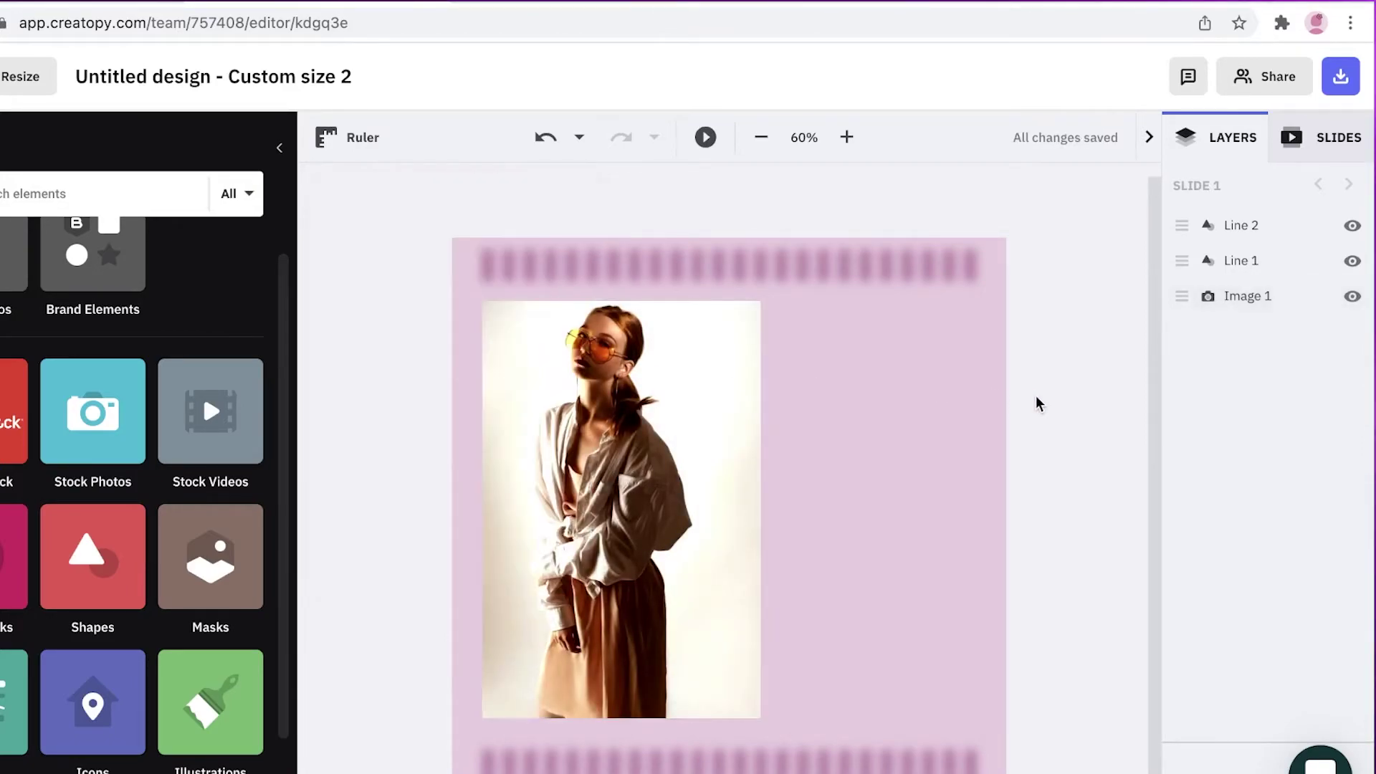
# Step: Bring the photo to the front, make it smaller and place it between the two striped lines
pyautogui.click(555, 471)
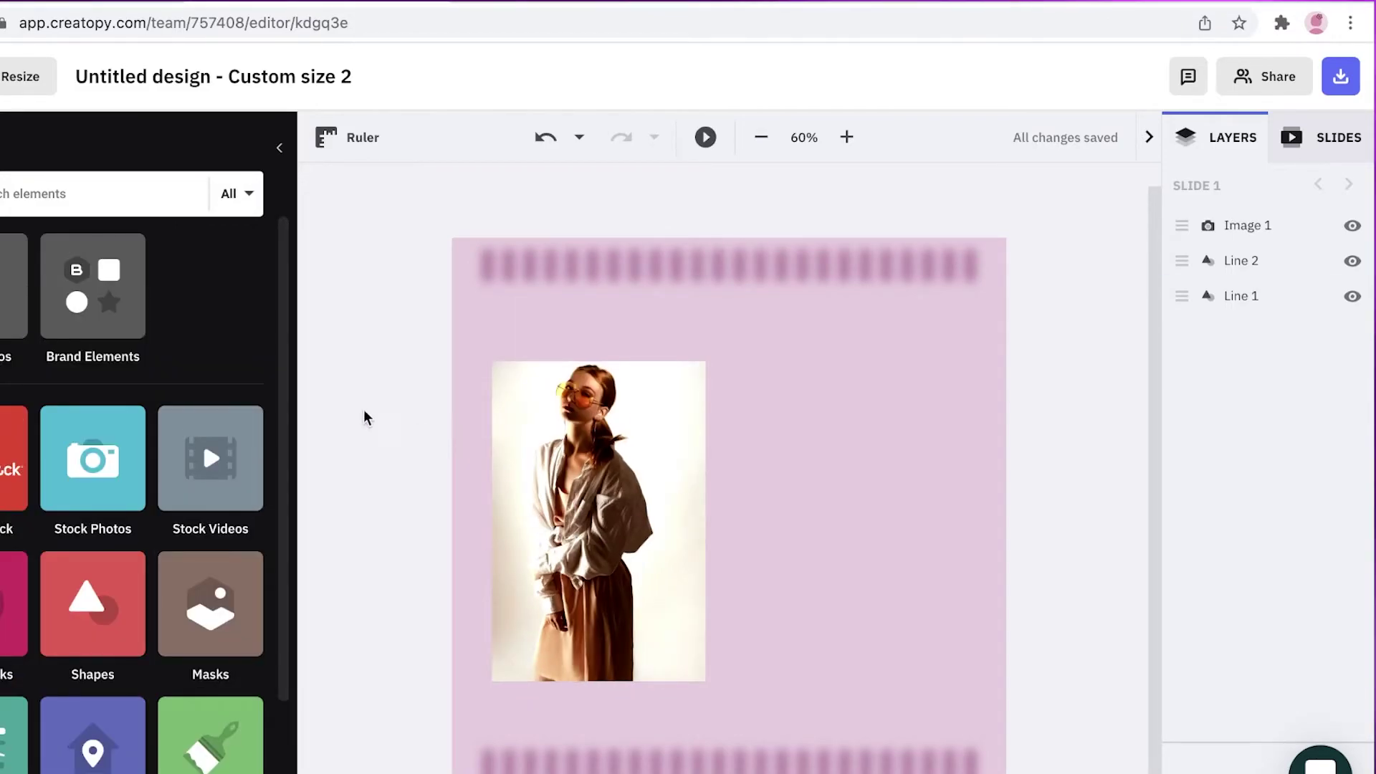
pyautogui.moveTo(525, 362); pyautogui.dragTo(531, 338)
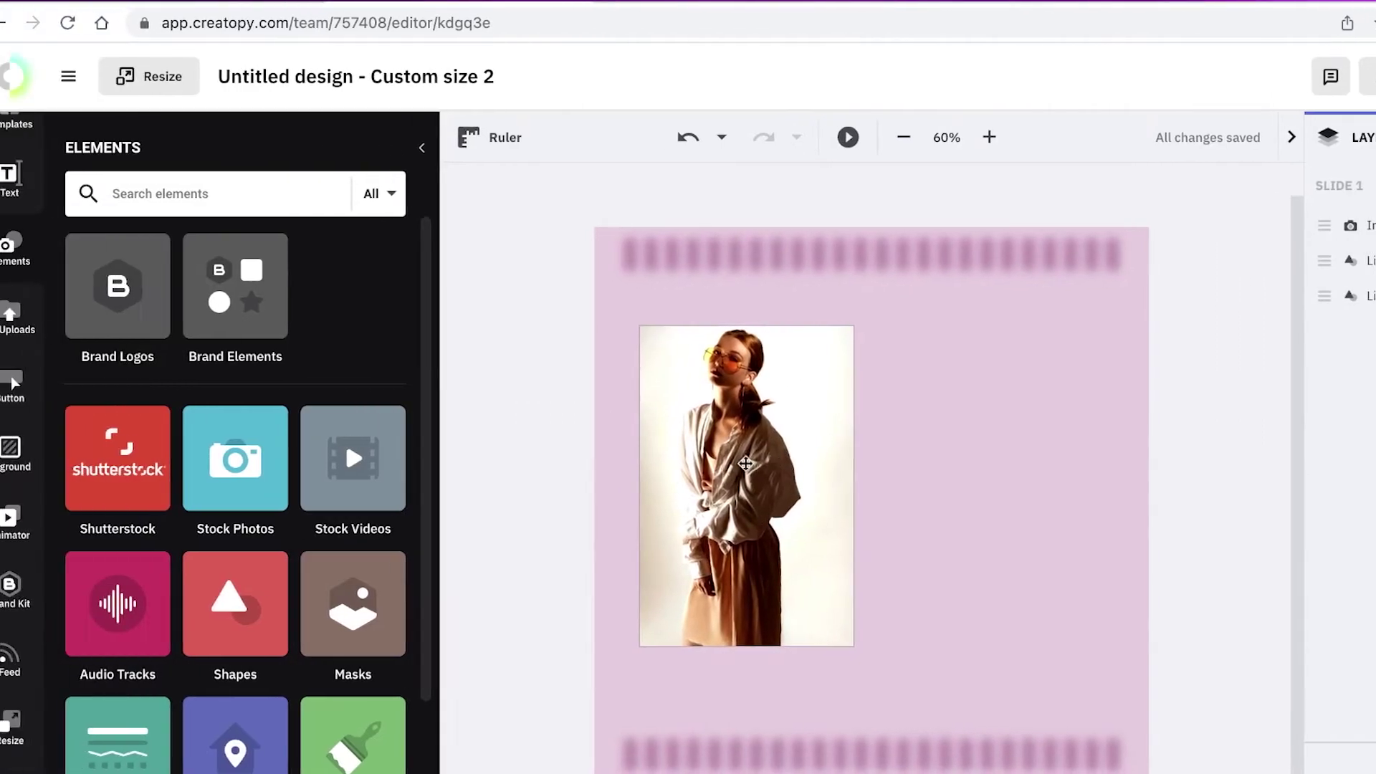
pyautogui.scroll(-2, 143, 574)
pyautogui.click(100, 630)
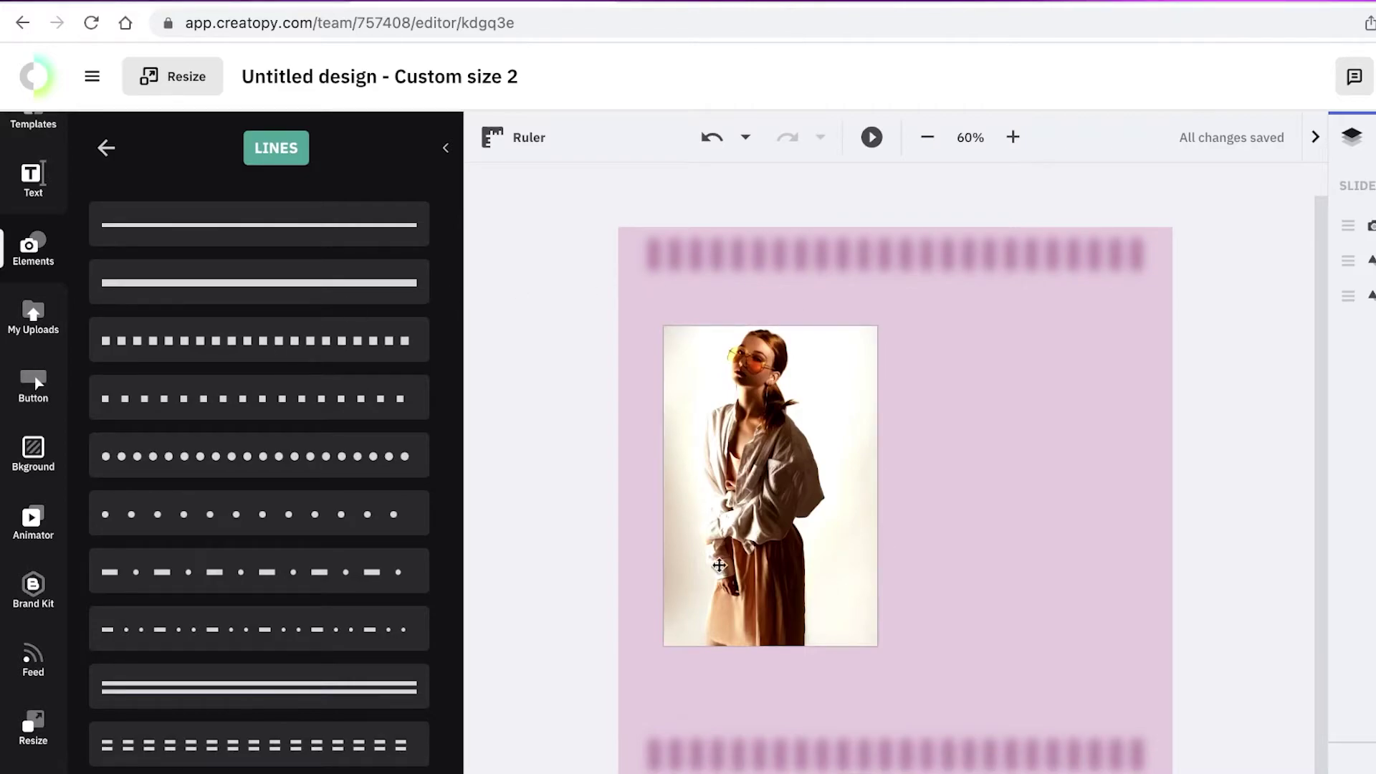
pyautogui.click(28, 252)
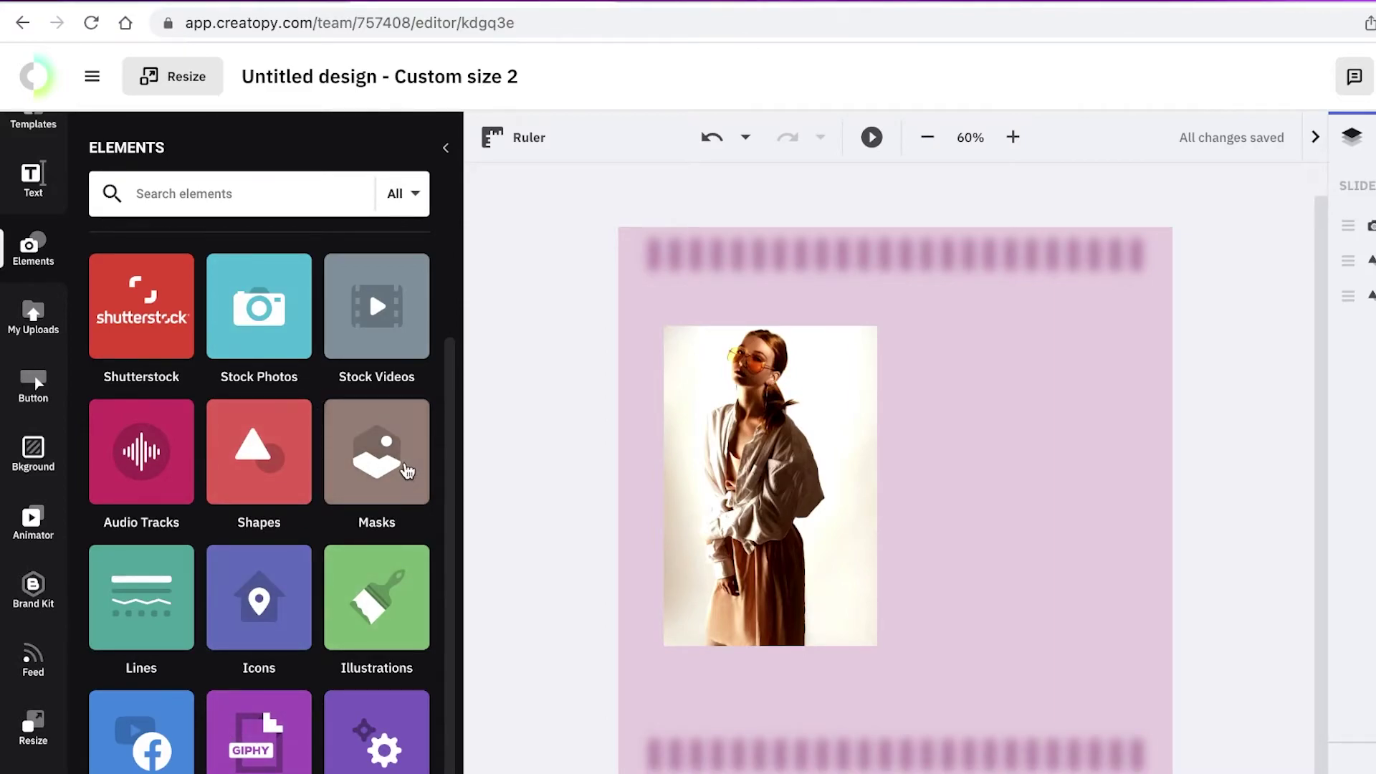
# Step: Browse the mask elements and add the square mask split by crossing diagonal lines to the canvas
pyautogui.click(376, 452)
pyautogui.scroll(-5, 402, 480)
pyautogui.scroll(-10, 279, 534)
pyautogui.scroll(15, 279, 534)
pyautogui.scroll(-15, 282, 538)
pyautogui.scroll(6, 212, 459)
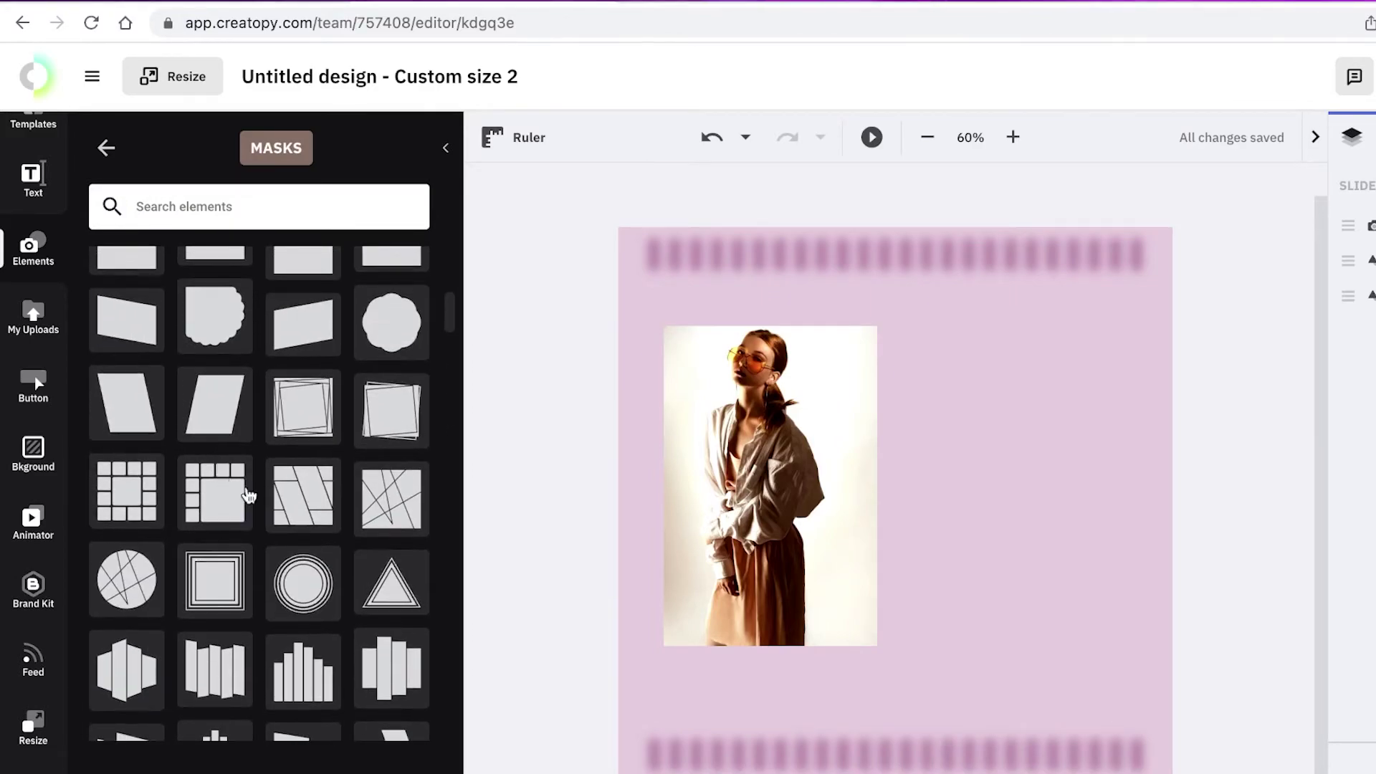
pyautogui.click(212, 459)
# Step: Shift the photo toward the canvas's left edge and place the crossing-lines mask beside it on the right
pyautogui.moveTo(989, 460); pyautogui.dragTo(1038, 426)
pyautogui.moveTo(809, 445); pyautogui.dragTo(772, 445)
pyautogui.moveTo(943, 453); pyautogui.dragTo(980, 451)
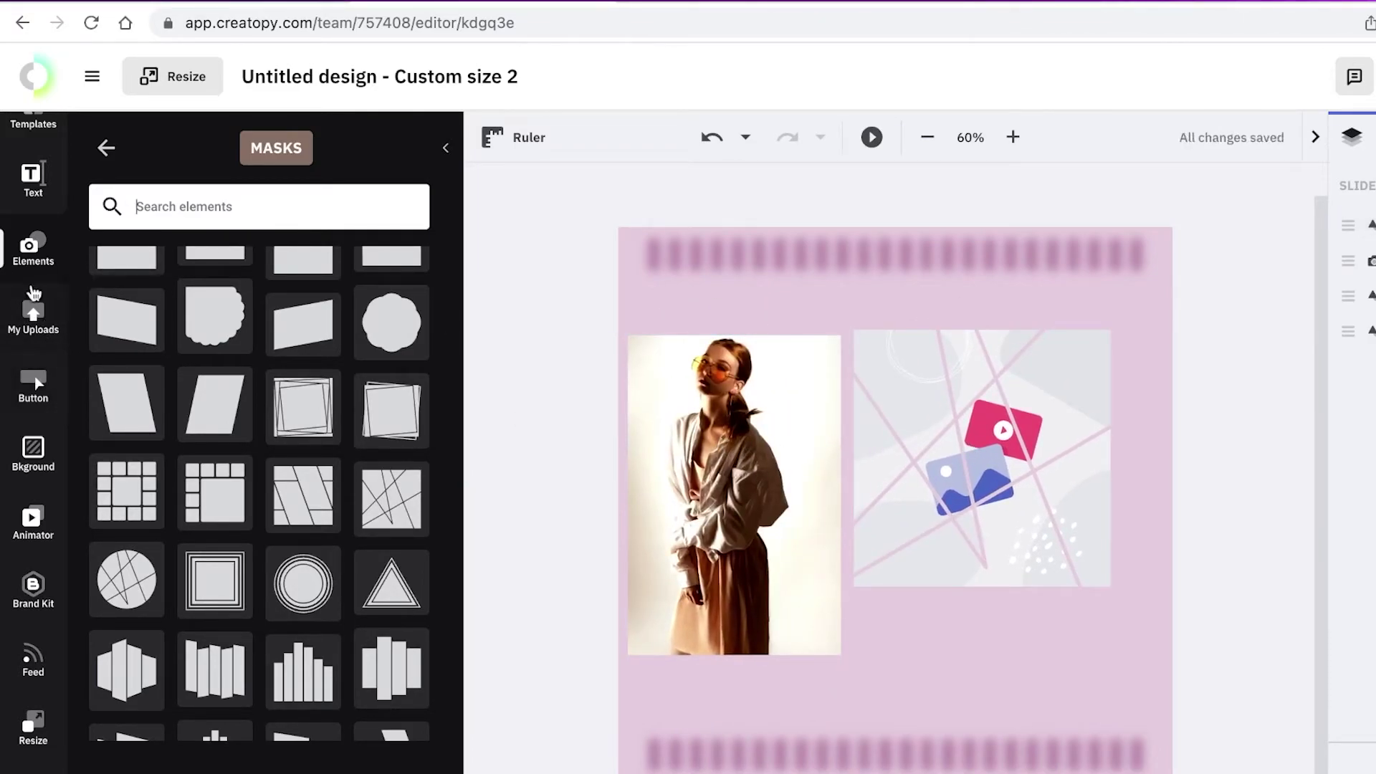
# Step: Search all elements for "fashion model"
pyautogui.click(32, 247)
pyautogui.click(170, 206)
pyautogui.write('fas]h')
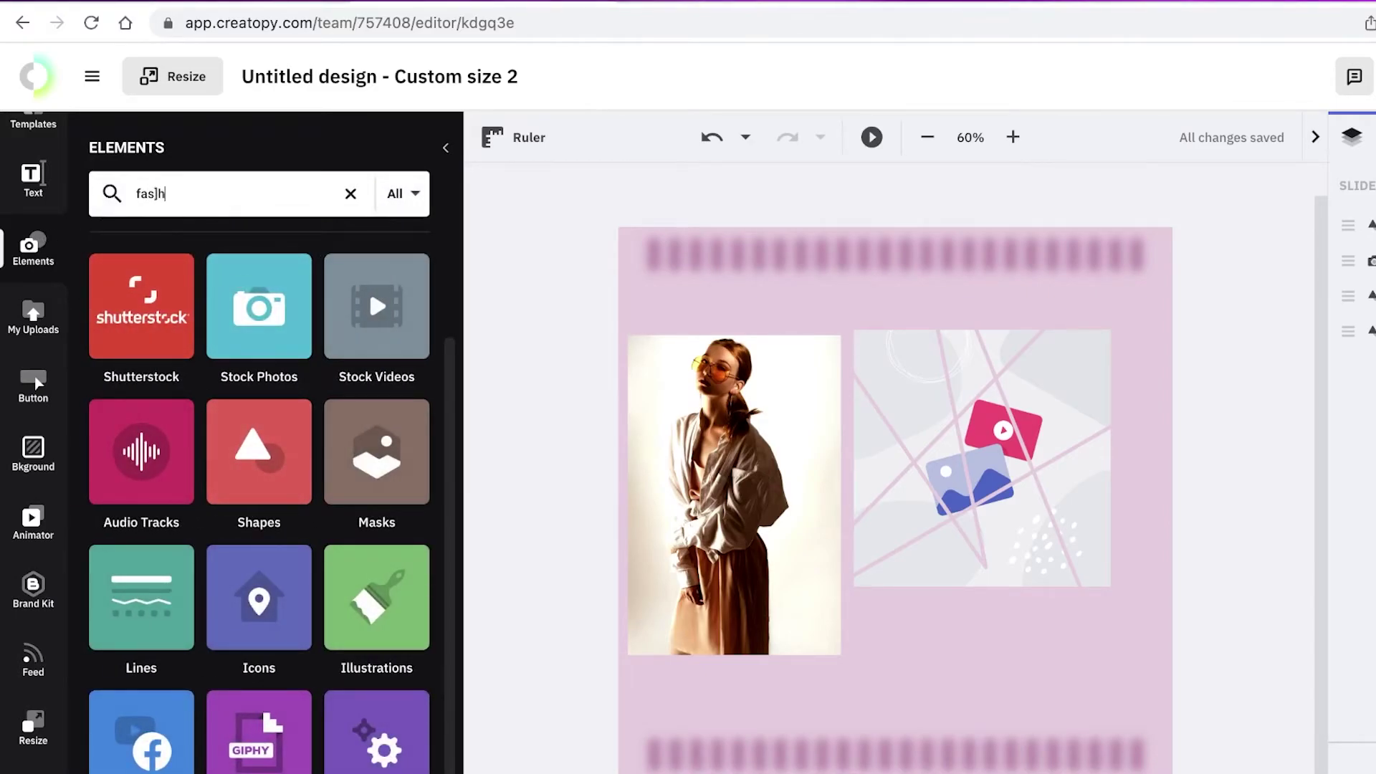
pyautogui.press('BackSpace')
pyautogui.press('BackSpace')
pyautogui.write('hion ')
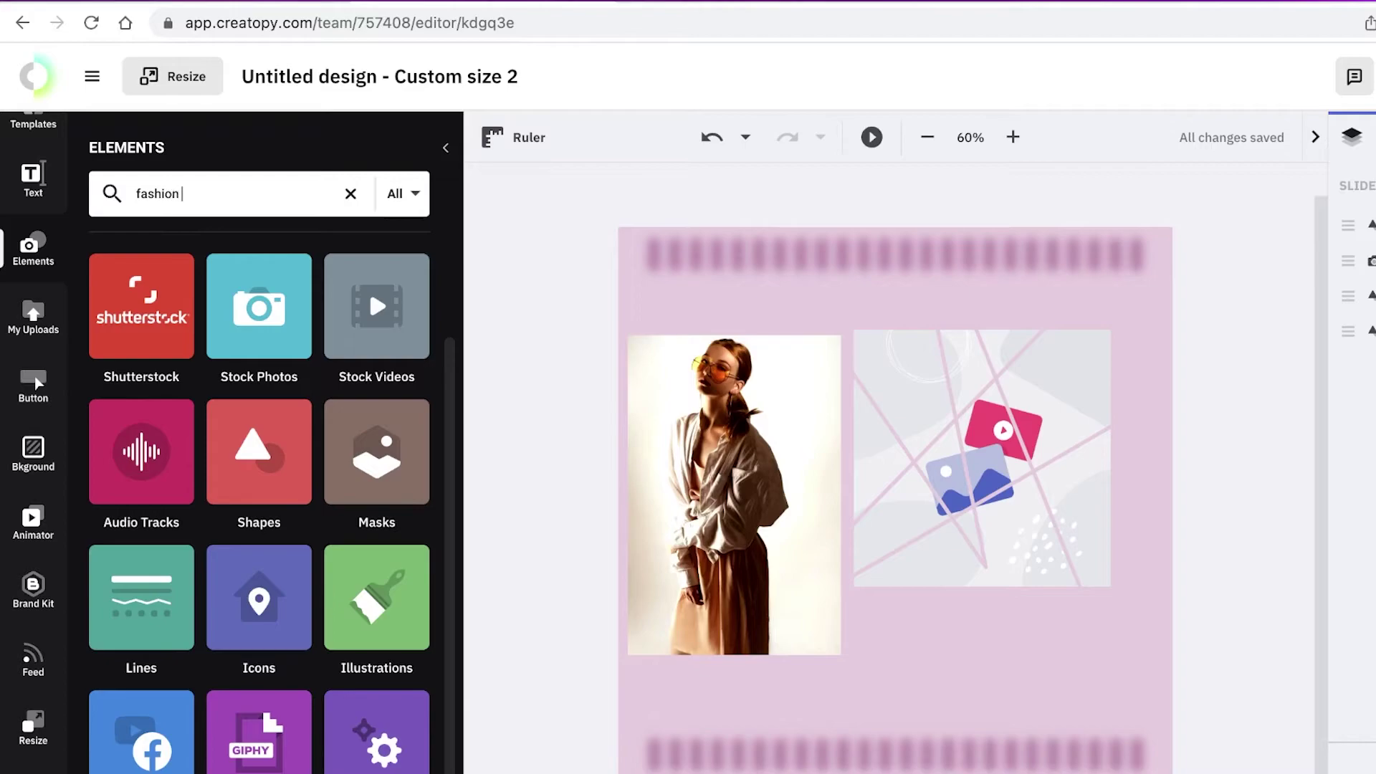
pyautogui.write('model')
pyautogui.press('Return')
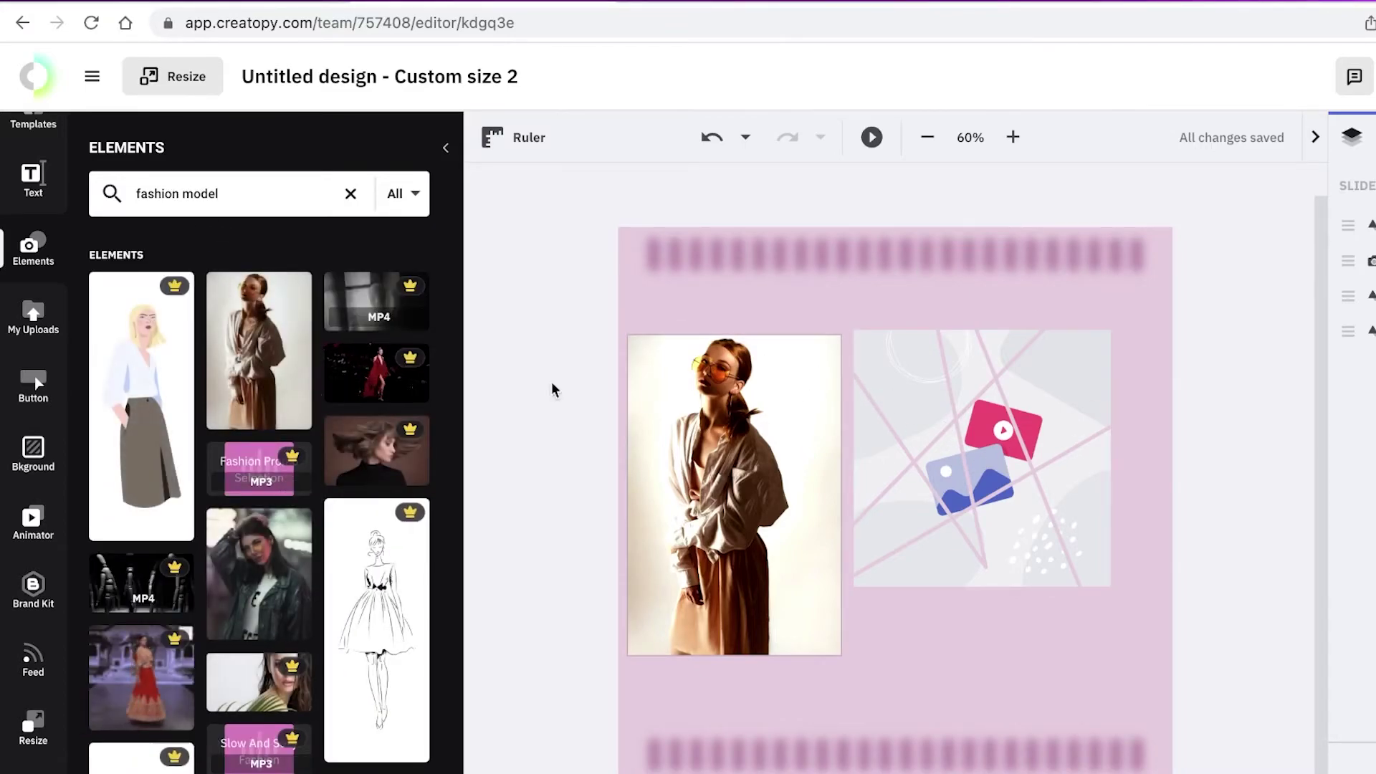
# Step: Try filling the crossing-lines mask with fashion model photos, ending with the woman in the dark jacket, and delete the masked result
pyautogui.moveTo(639, 380); pyautogui.dragTo(986, 451)
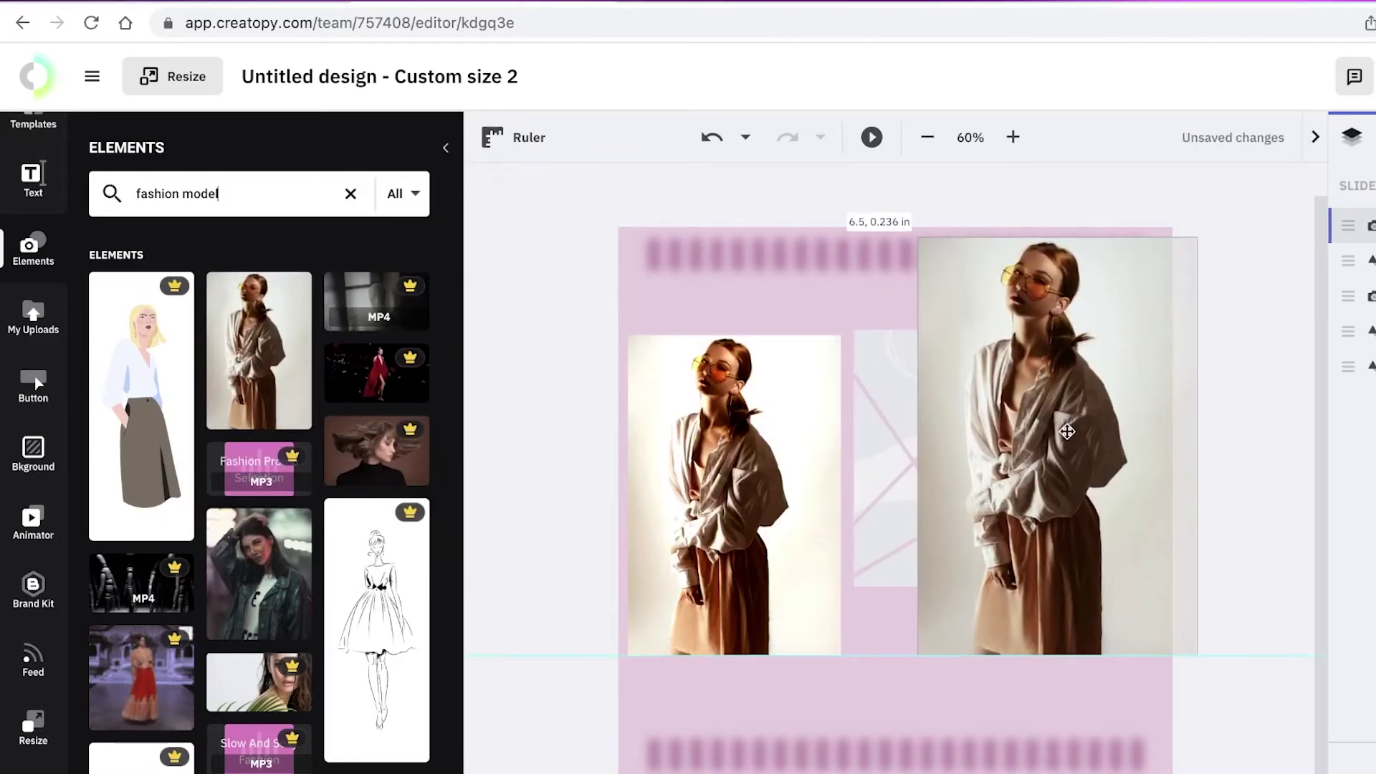
pyautogui.hotkey('ctrl', 'z')
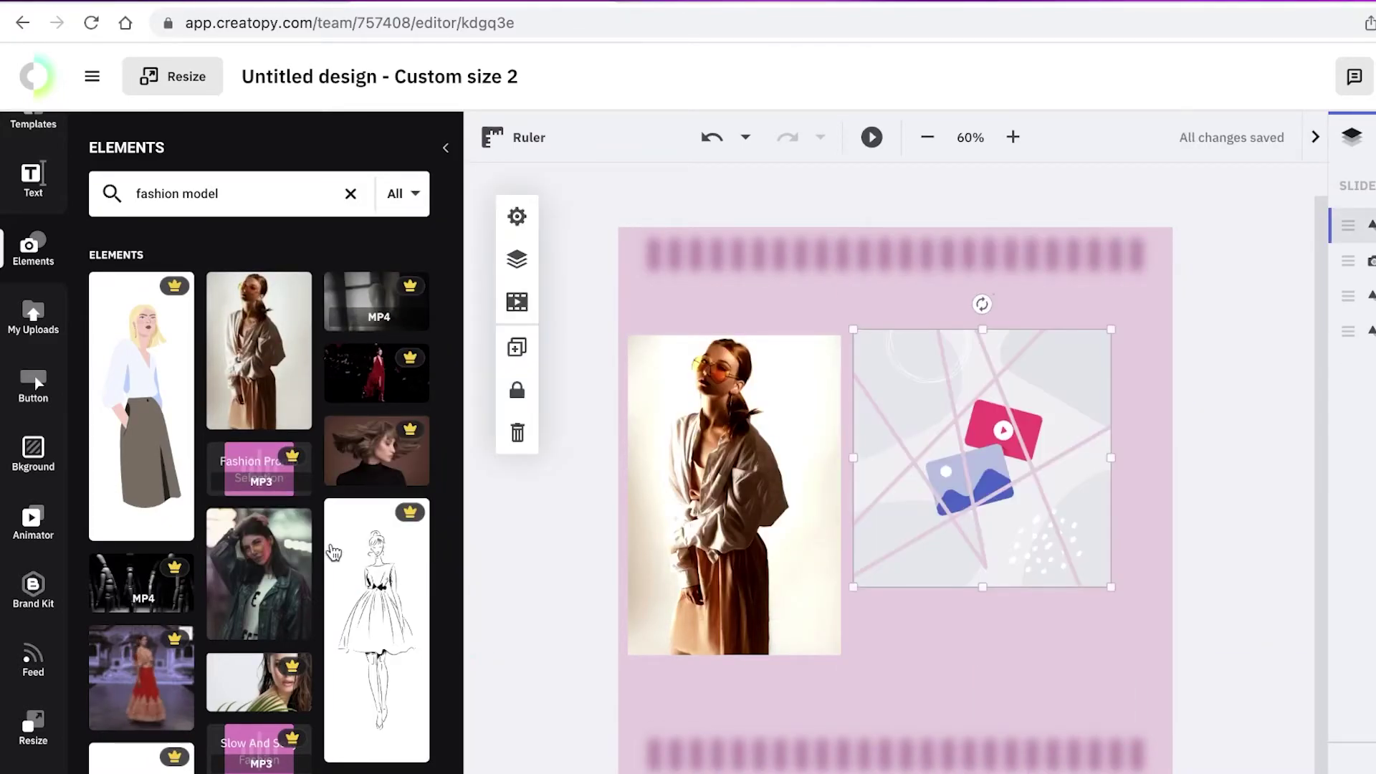
pyautogui.scroll(-1, 332, 552)
pyautogui.moveTo(259, 545); pyautogui.dragTo(983, 467)
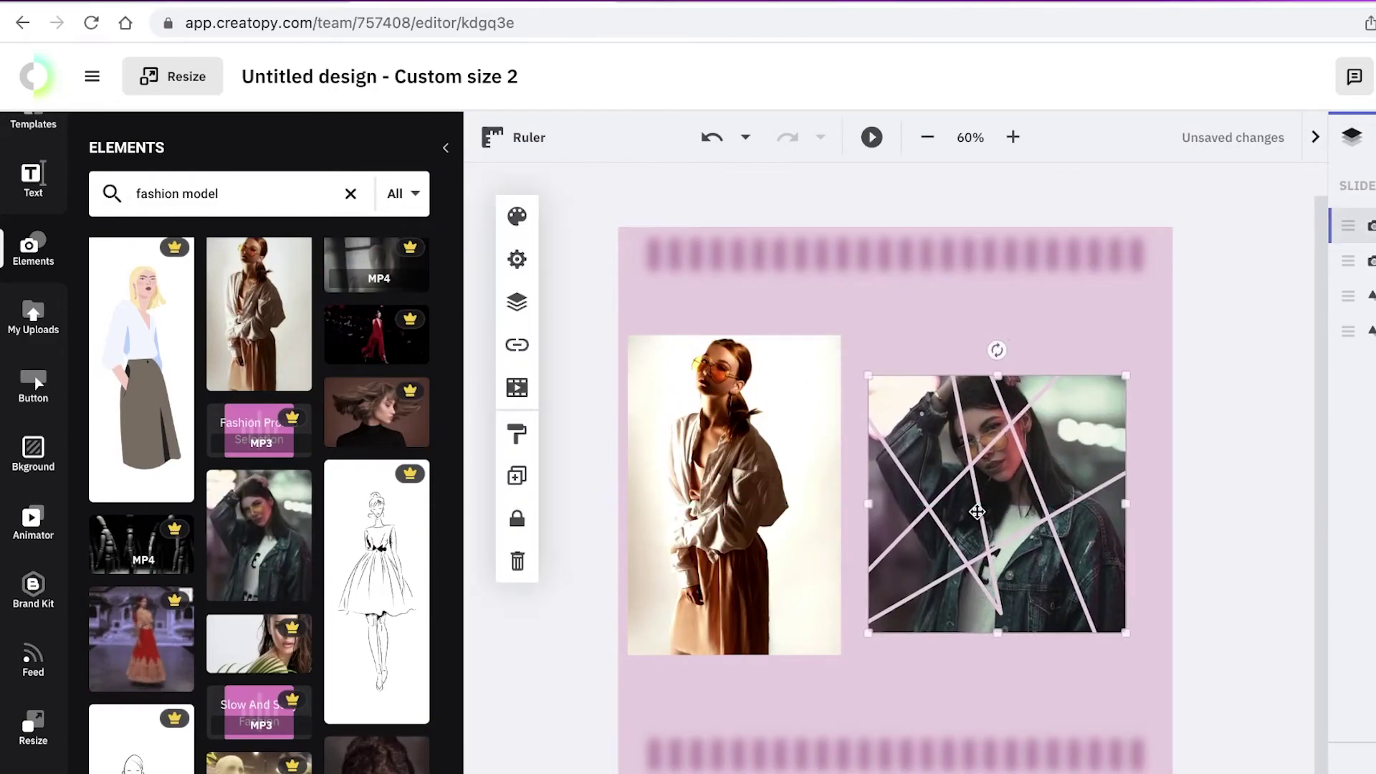
pyautogui.press('Delete')
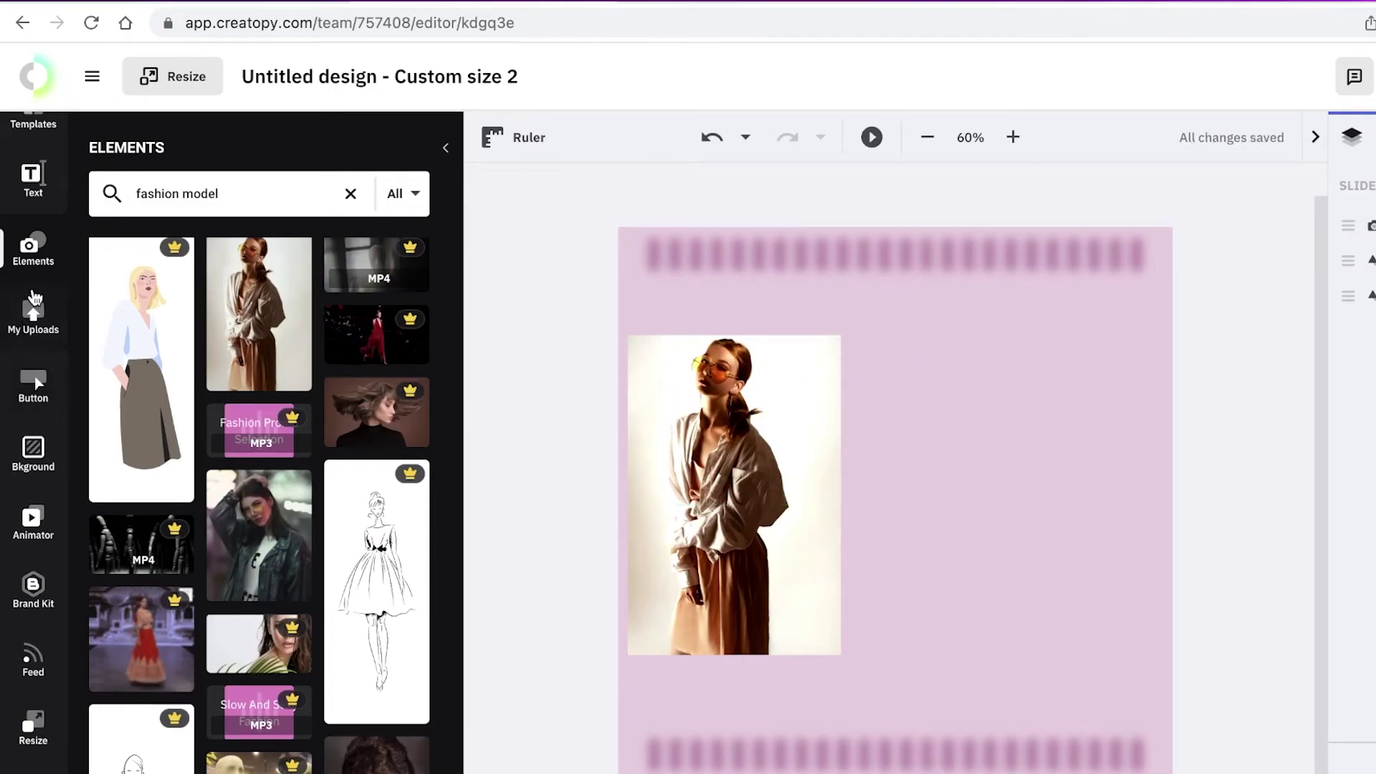
# Step: Add the square mask split by crossing diagonal lines again and place it to the right of the model photo
pyautogui.click(33, 249)
pyautogui.click(347, 595)
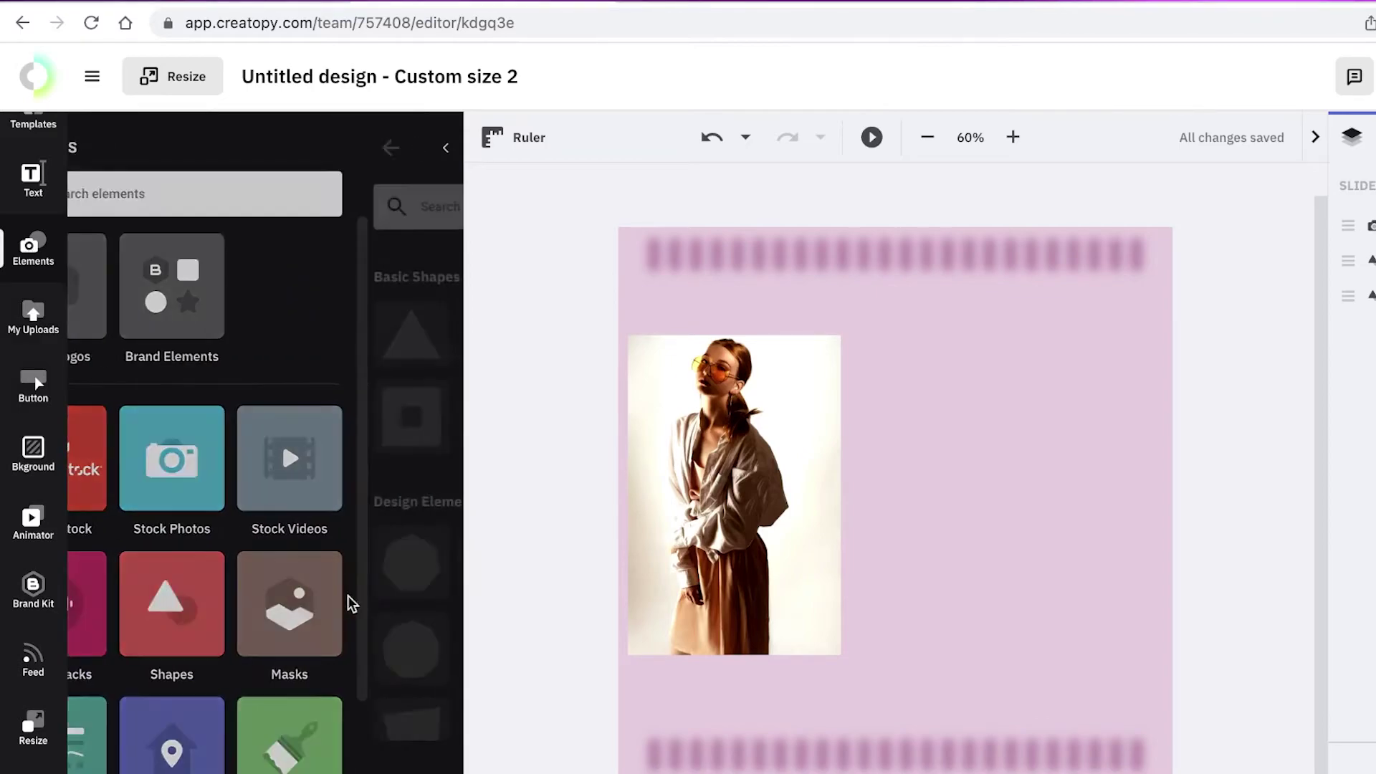
pyautogui.scroll(-6, 343, 577)
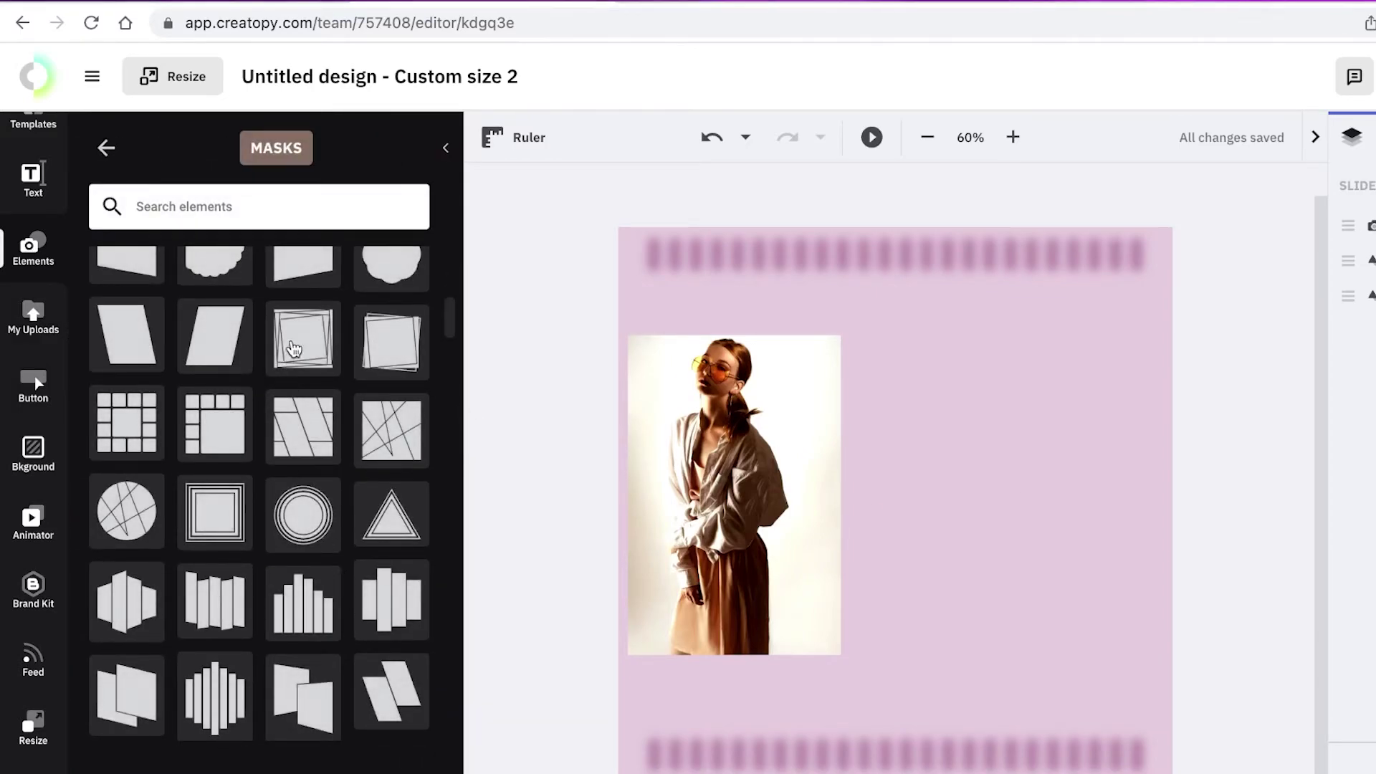
pyautogui.click(372, 413)
pyautogui.moveTo(851, 483); pyautogui.dragTo(995, 402)
pyautogui.scroll(-3, 158, 567)
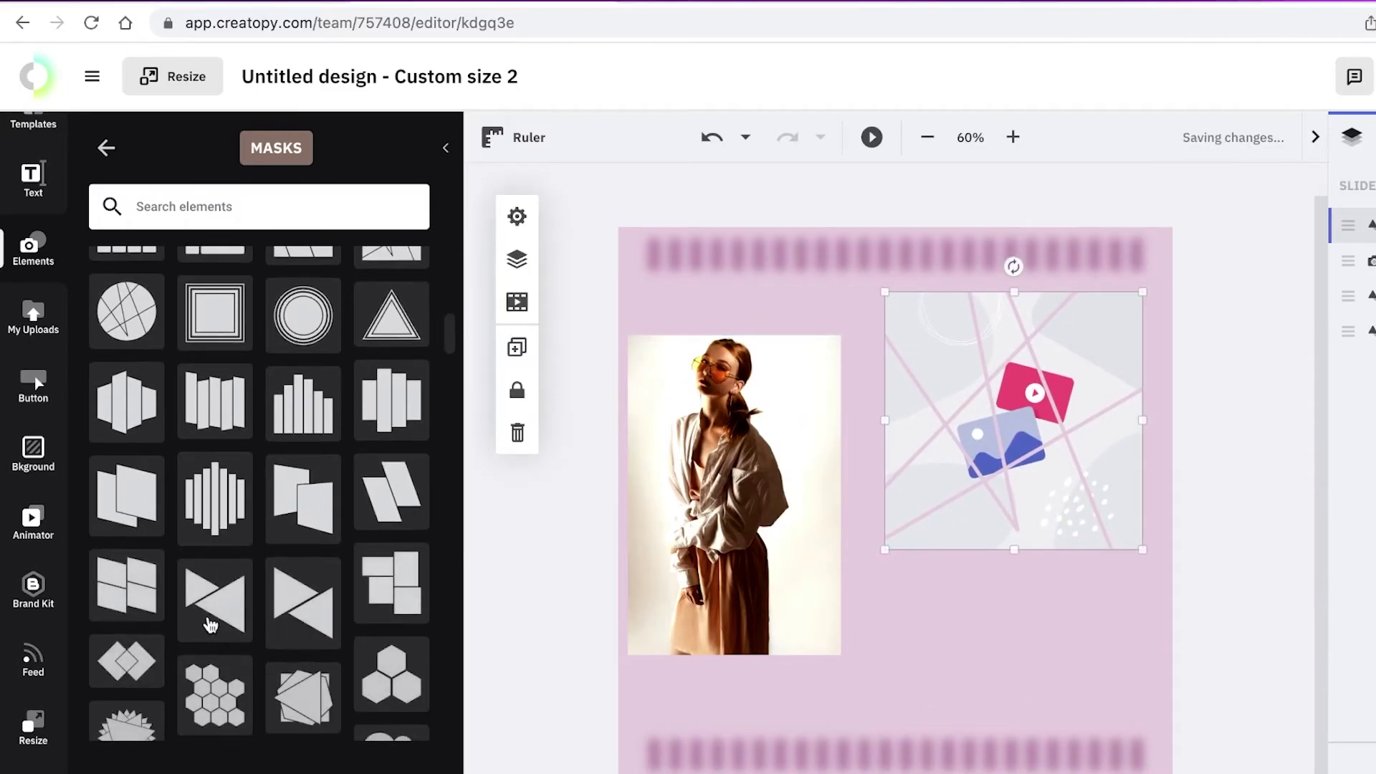
pyautogui.scroll(8, 138, 428)
pyautogui.moveTo(1064, 440); pyautogui.dragTo(1064, 461)
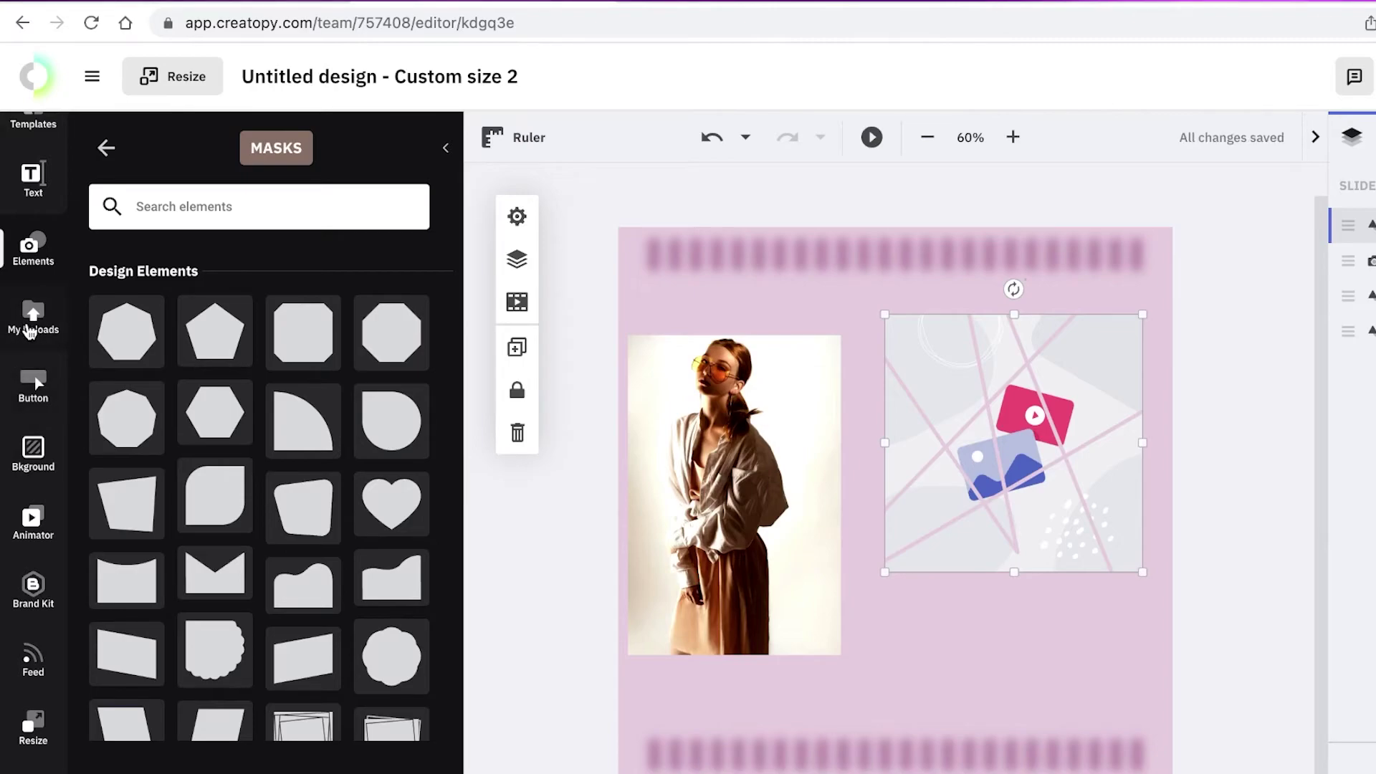
pyautogui.click(201, 215)
pyautogui.write('fashion model')
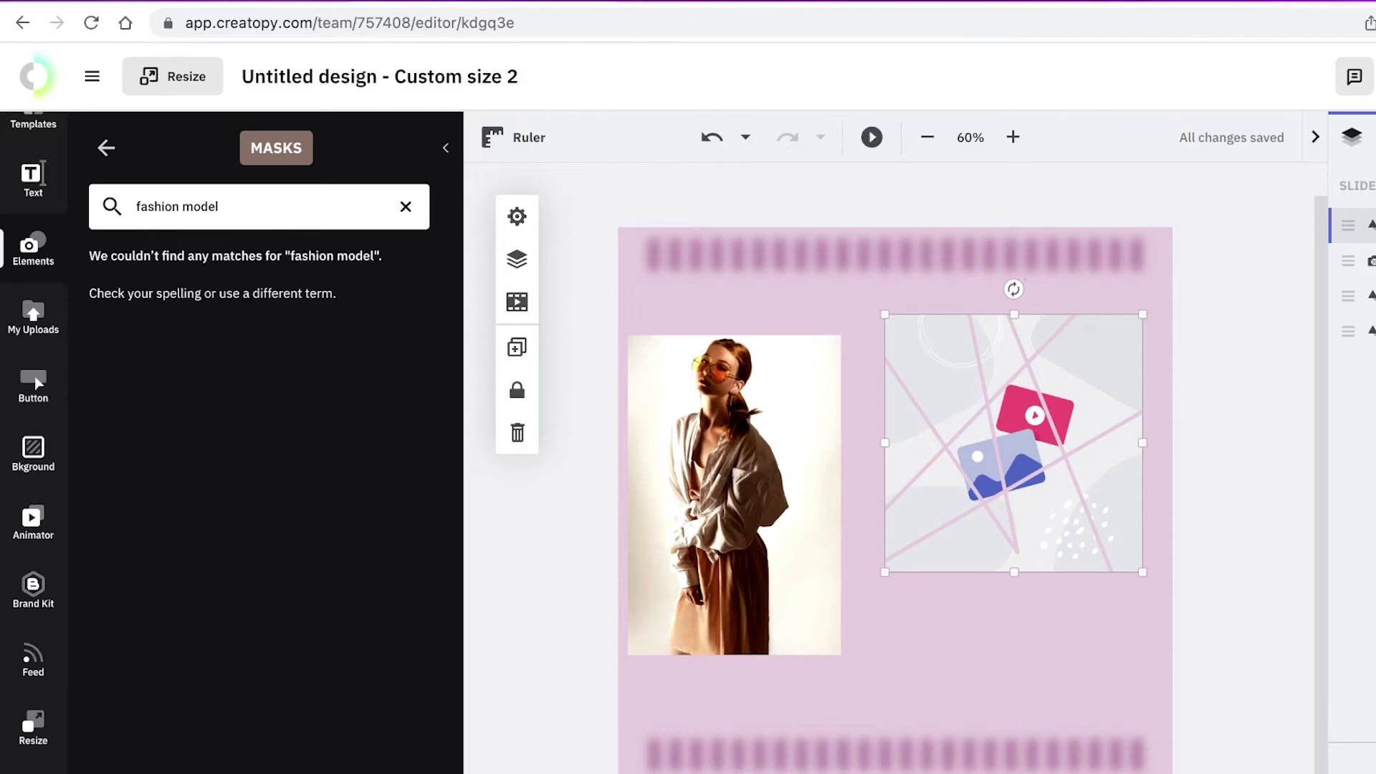
pyautogui.click(406, 206)
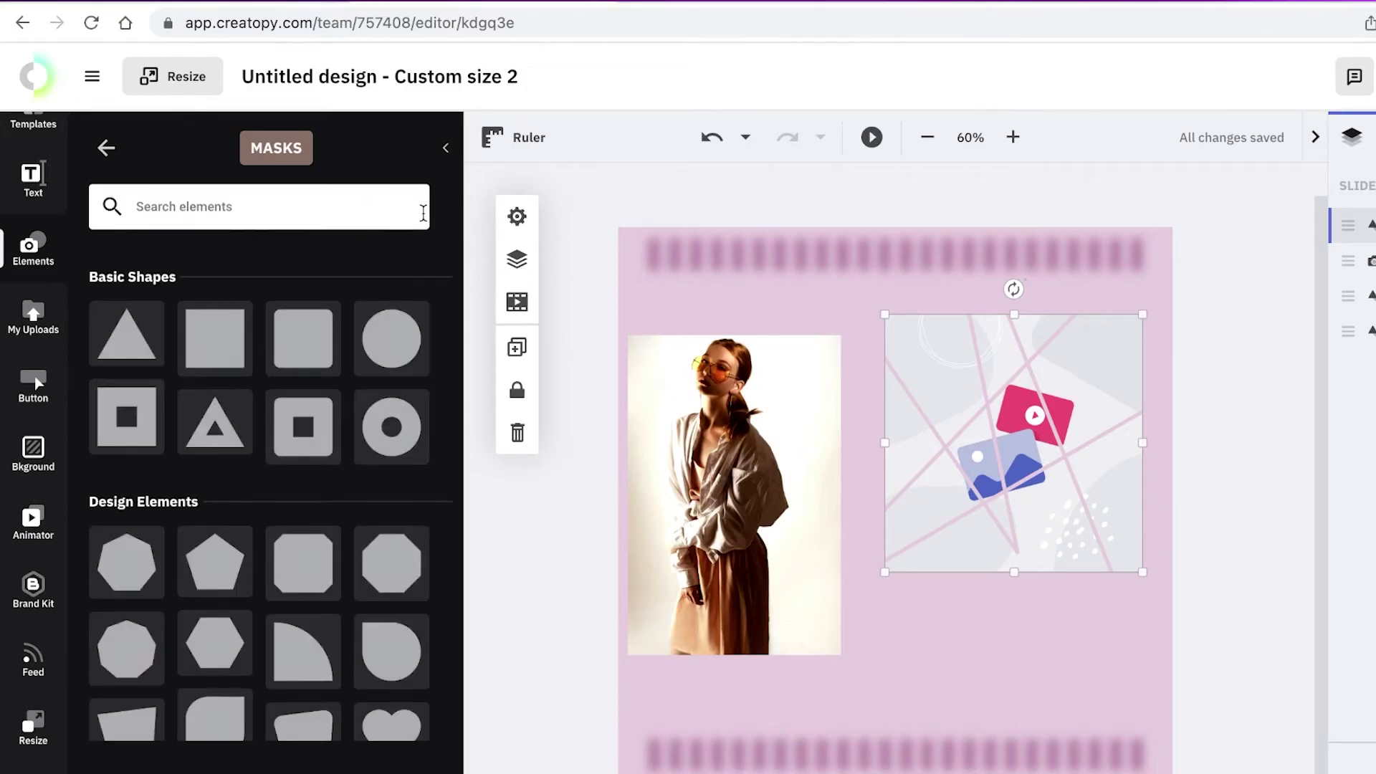
# Step: Search all elements for "fashion model" and fill the crossing-lines mask with the photo of the woman in sunglasses
pyautogui.click(107, 149)
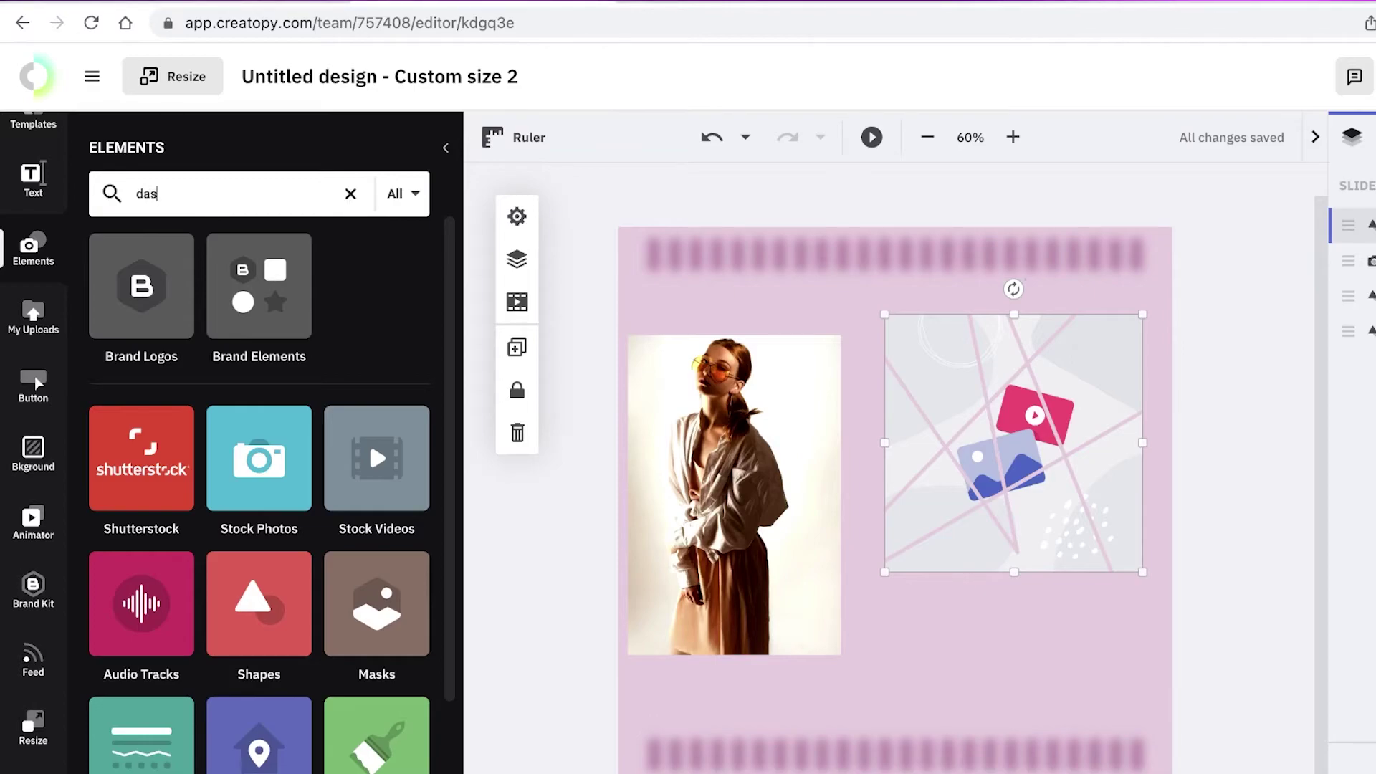
pyautogui.write('fashion')
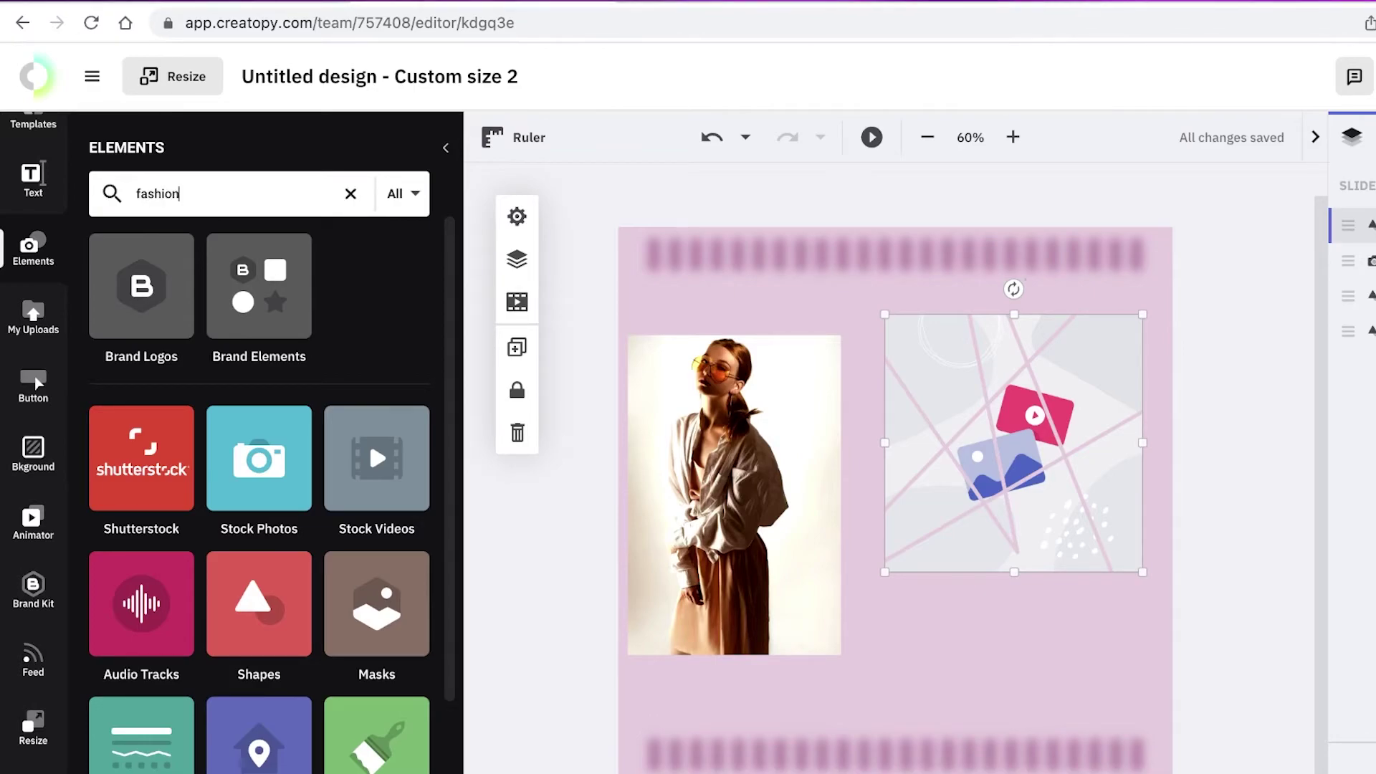
pyautogui.write(' model')
pyautogui.press('Return')
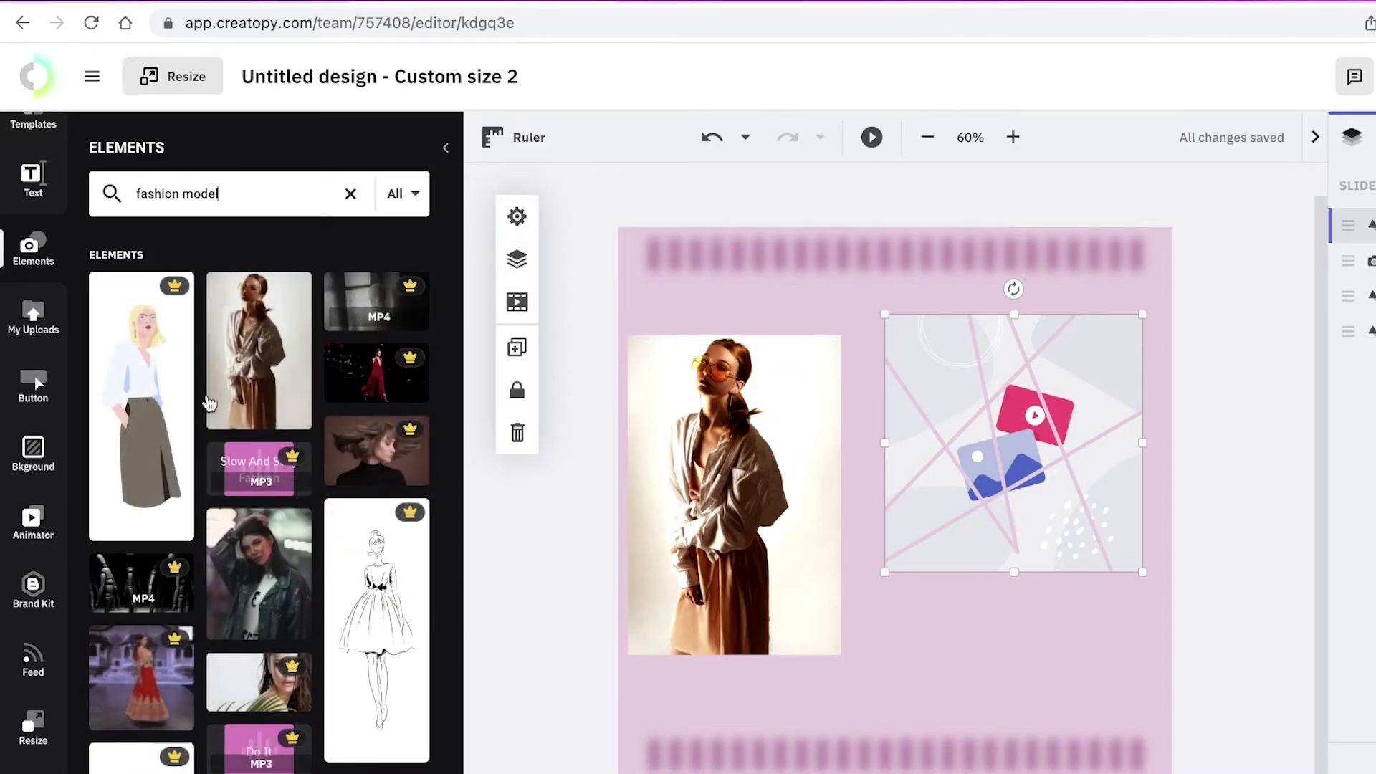
pyautogui.moveTo(251, 369); pyautogui.dragTo(999, 441)
# Step: Stretch the masked photo into a tall portrait shape and narrow it slightly from its left edge
pyautogui.moveTo(1016, 327); pyautogui.dragTo(968, 179)
pyautogui.moveTo(871, 300)
pyautogui.mouseDown()
pyautogui.moveTo(795, 179)
pyautogui.moveTo(865, 286)
pyautogui.mouseUp()
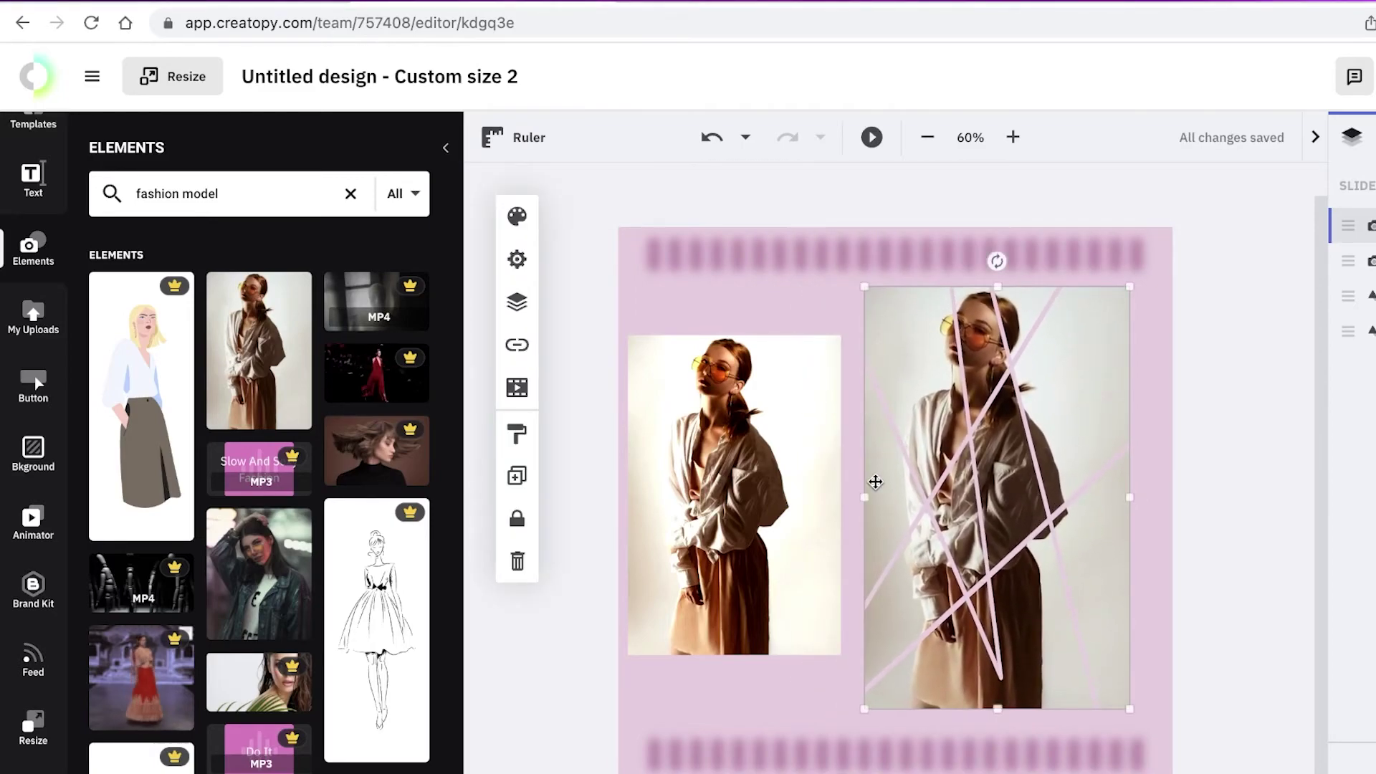
pyautogui.moveTo(864, 497)
pyautogui.mouseDown()
pyautogui.moveTo(821, 493)
pyautogui.moveTo(880, 497)
pyautogui.mouseUp()
# Step: Shift the masked photo toward the canvas's middle and crop it with the image enlarged so the woman fills more of the frame
pyautogui.click(519, 260)
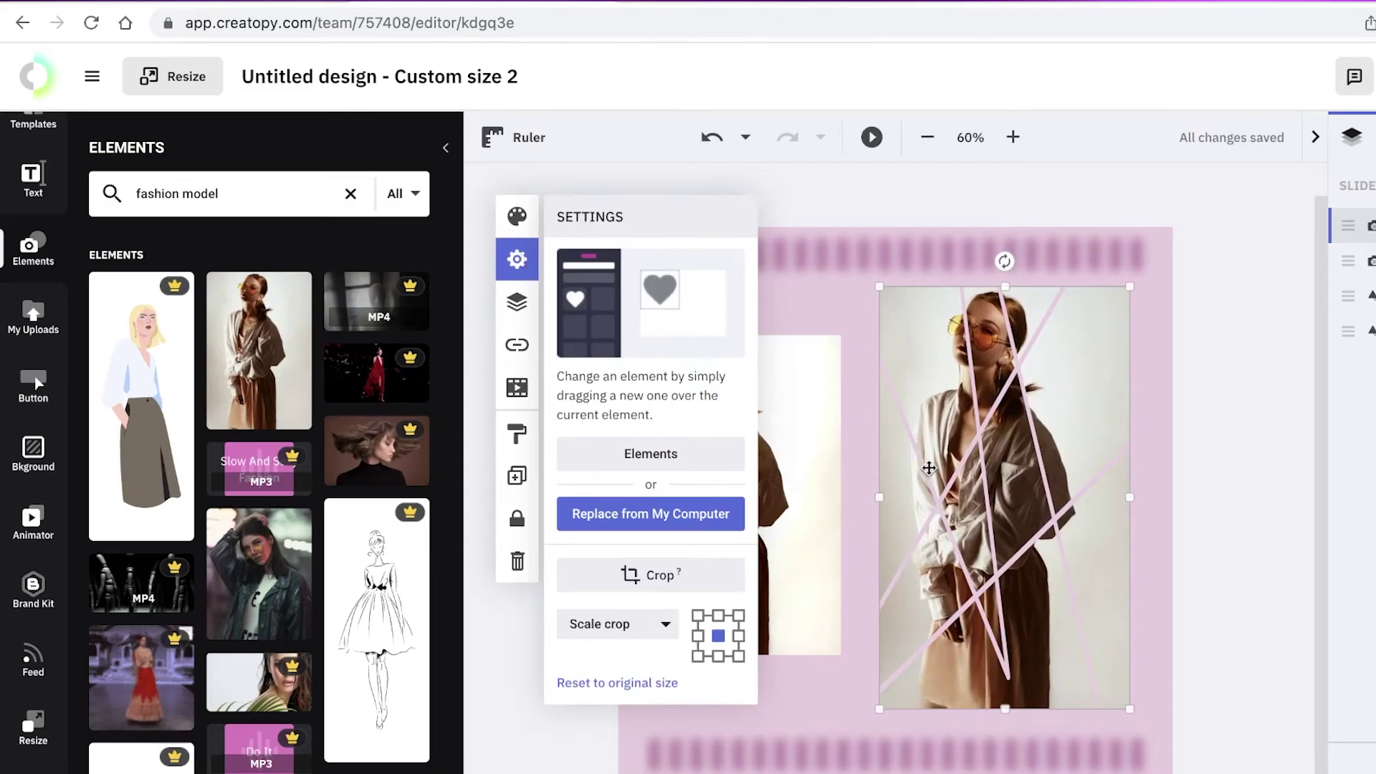
pyautogui.moveTo(1033, 465); pyautogui.dragTo(930, 447)
pyautogui.doubleClick(960, 465)
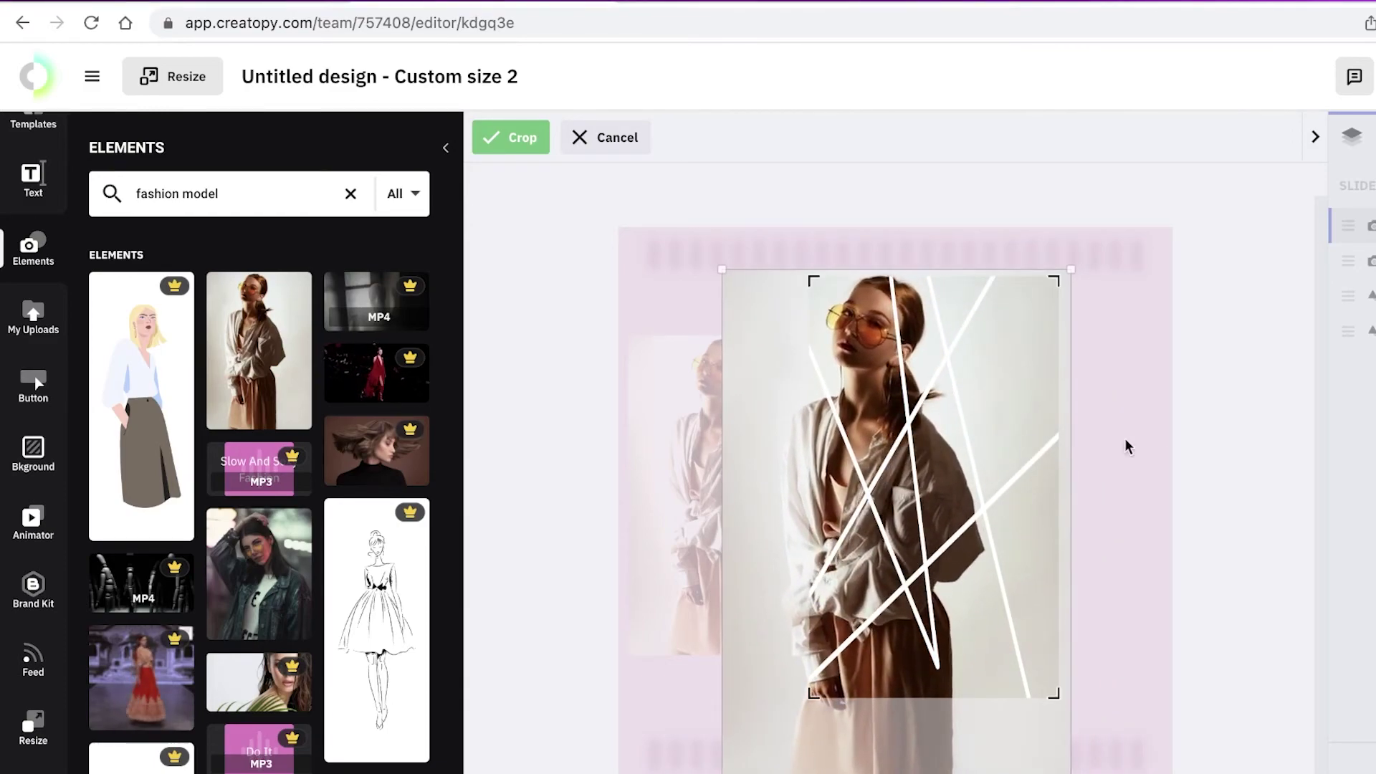
pyautogui.click(1183, 433)
# Step: Delete the original unmasked photo and move the masked photo into its place on the canvas's left side
pyautogui.click(689, 422)
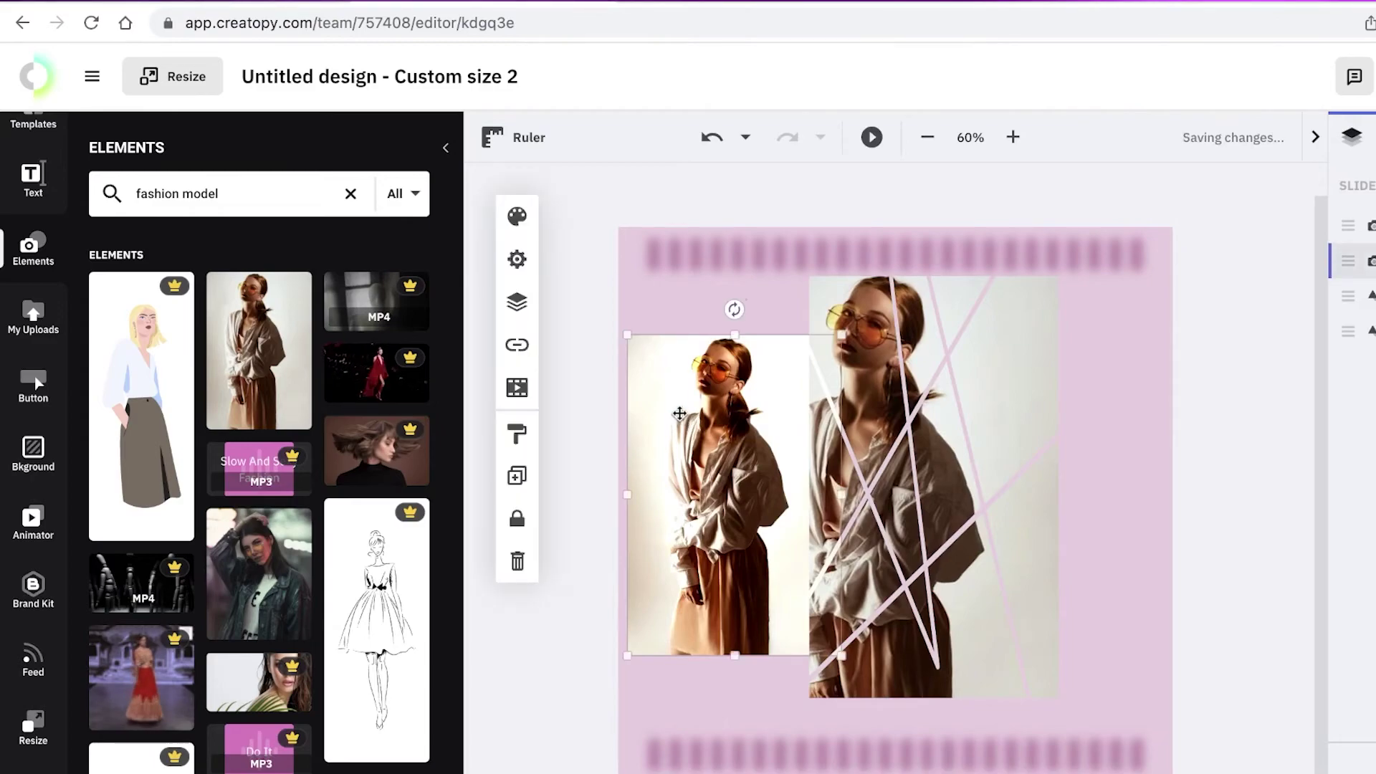
pyautogui.press('Delete')
pyautogui.moveTo(992, 448); pyautogui.dragTo(767, 453)
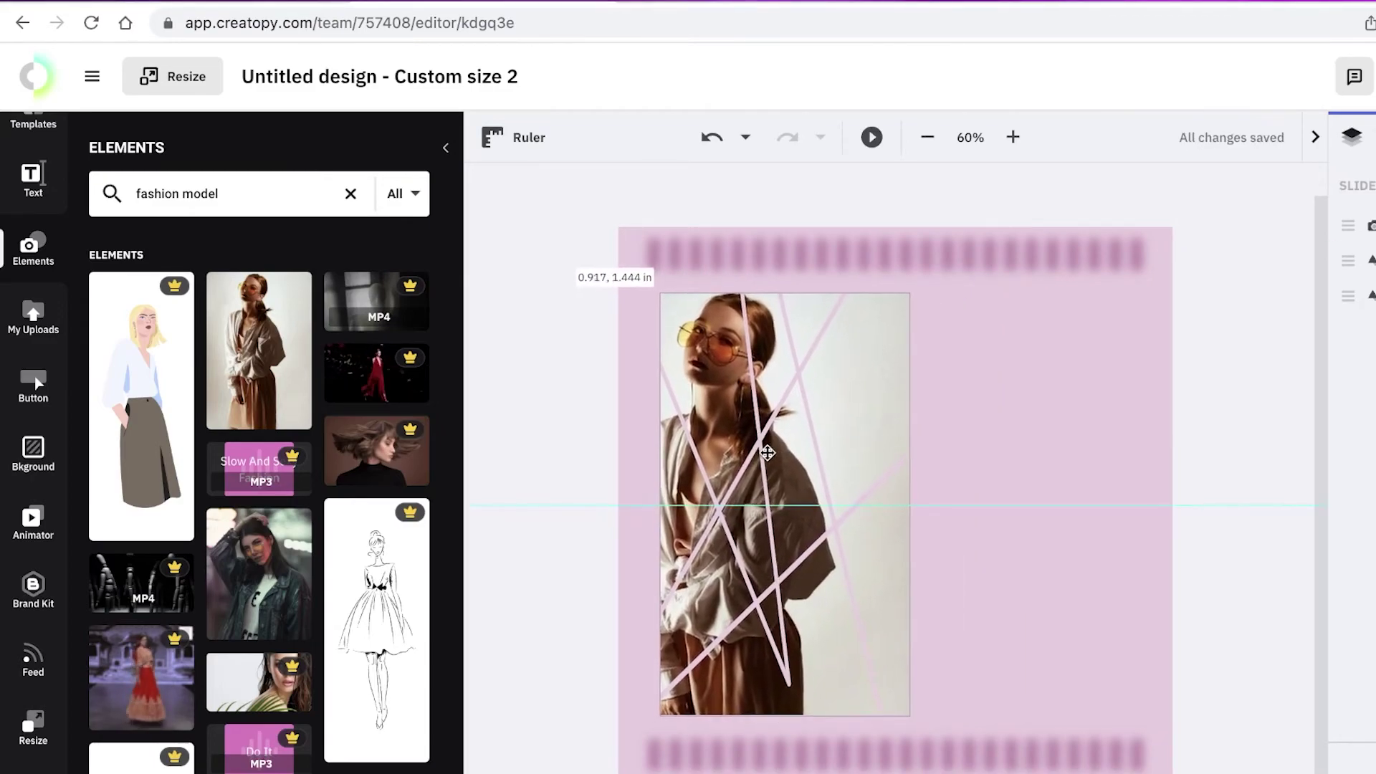
# Step: Scale the masked photo down to about 5 x 8.5 in and reposition it between the two striped lines
pyautogui.click(891, 689)
pyautogui.moveTo(909, 713); pyautogui.dragTo(870, 681)
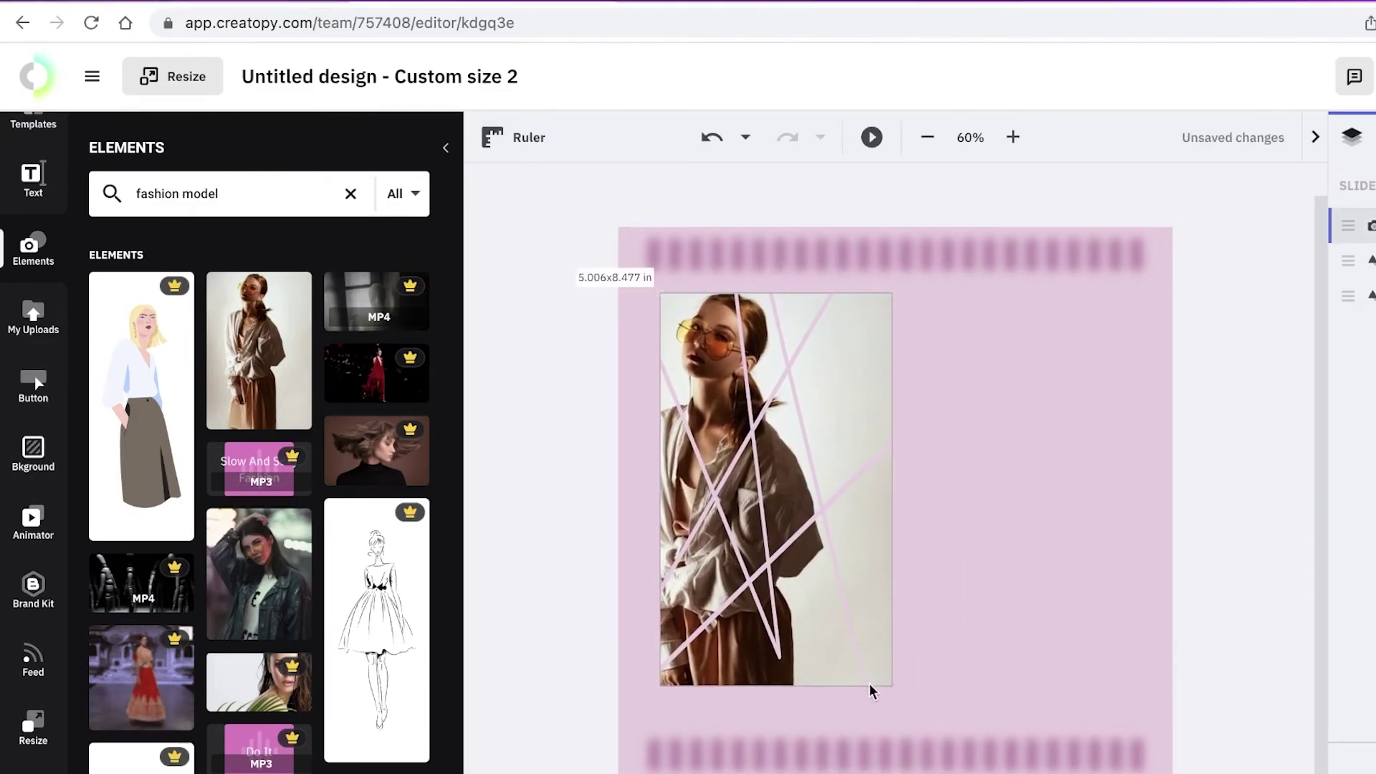
pyautogui.moveTo(706, 514)
pyautogui.mouseDown()
pyautogui.moveTo(721, 534)
pyautogui.moveTo(707, 534)
pyautogui.mouseUp()
pyautogui.click(1230, 475)
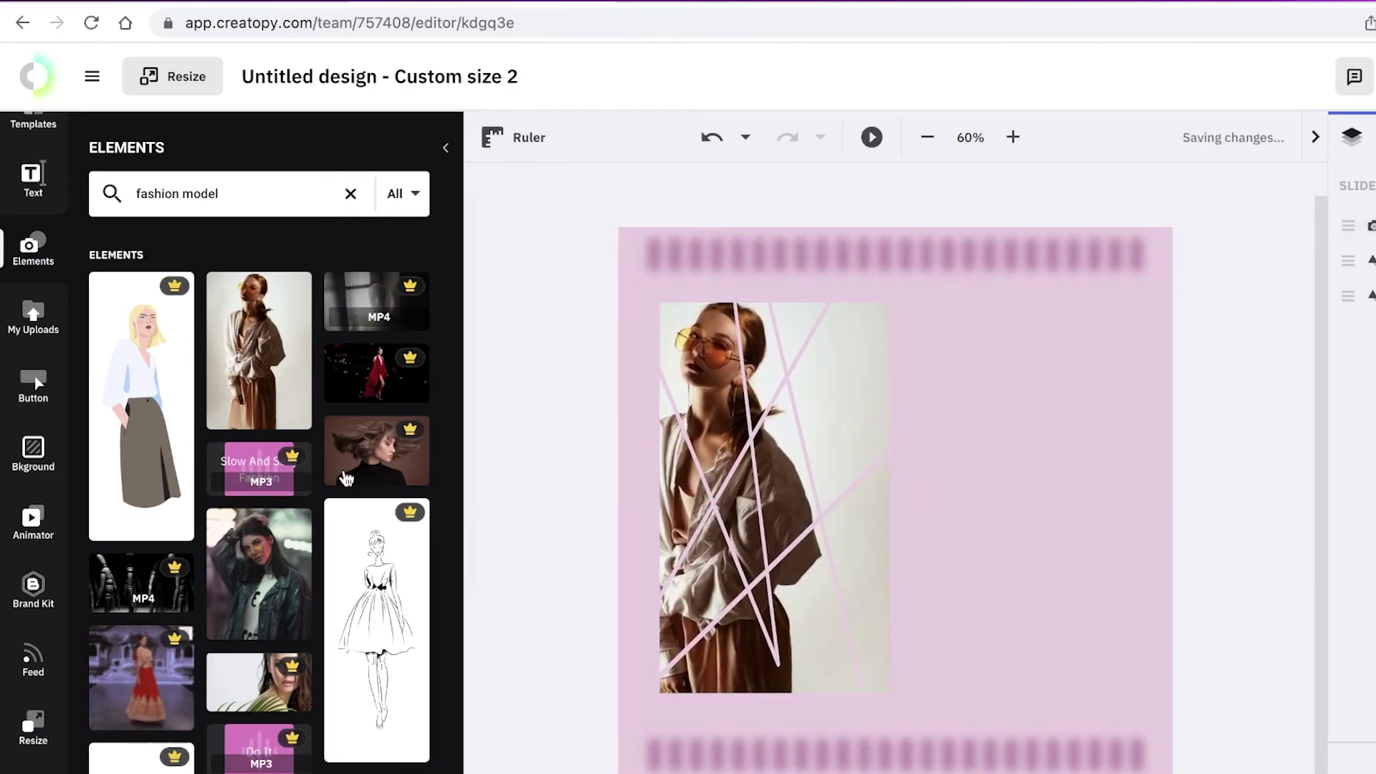
# Step: Browse the text presets, add the framed "SHOP FAST & EASY." block and place it to the right of the masked photo
pyautogui.click(52, 203)
pyautogui.scroll(-3, 243, 430)
pyautogui.scroll(3, 251, 415)
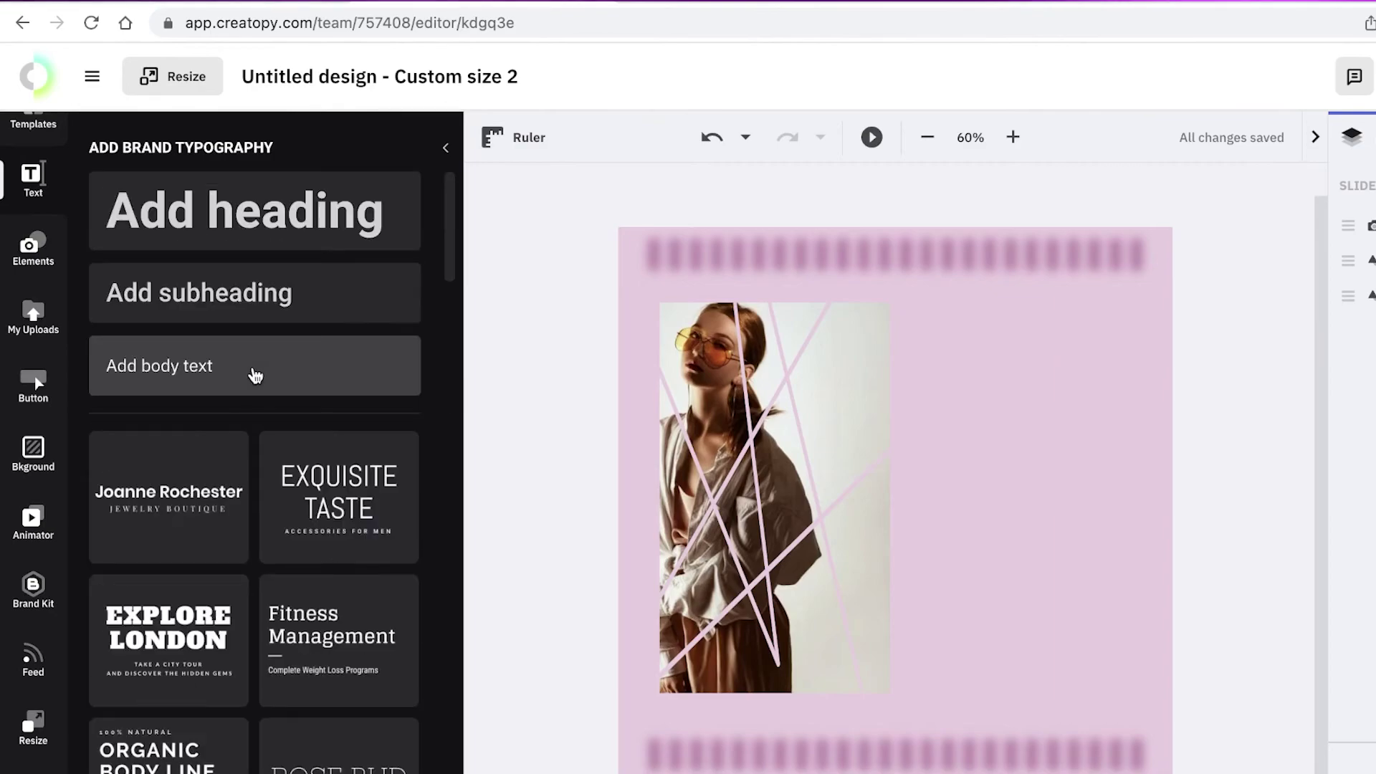
pyautogui.scroll(-10, 263, 509)
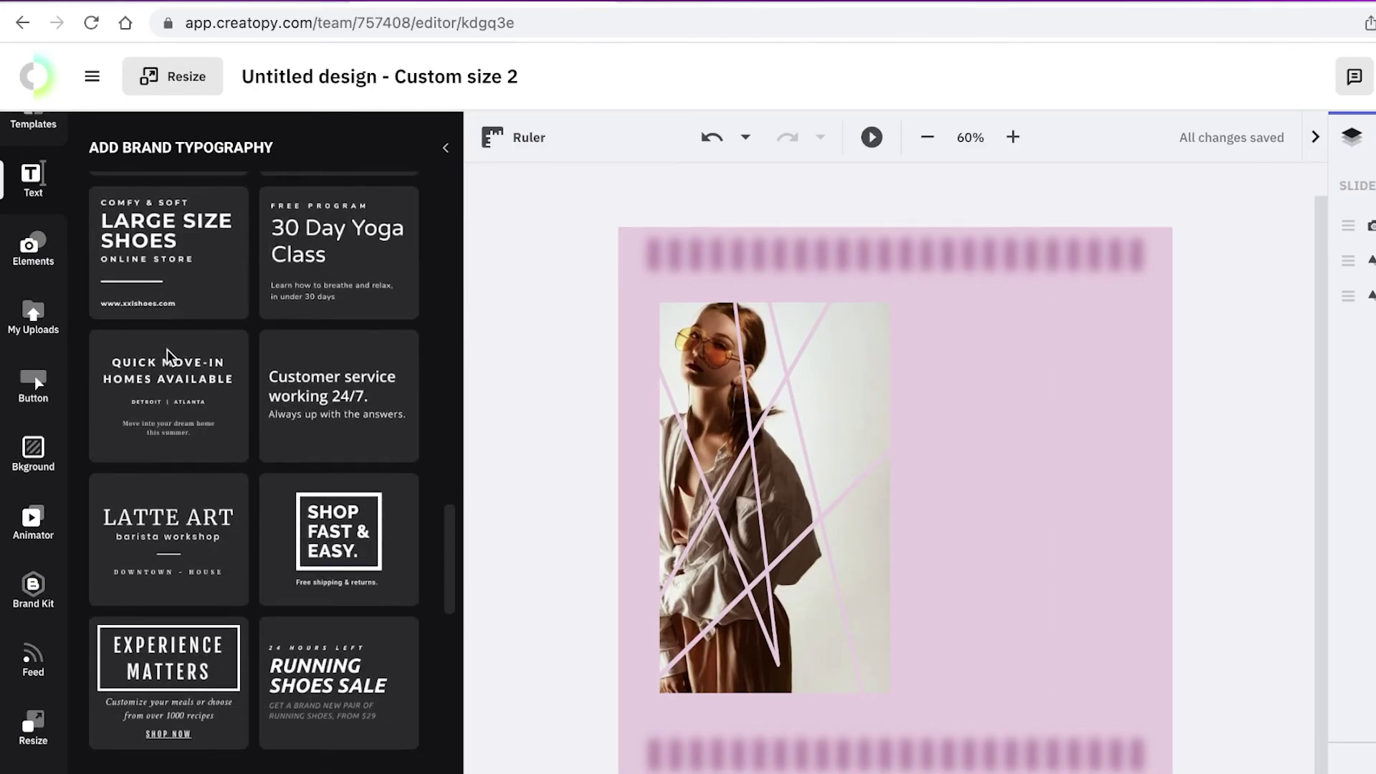
pyautogui.click(338, 534)
pyautogui.moveTo(930, 454); pyautogui.dragTo(1057, 372)
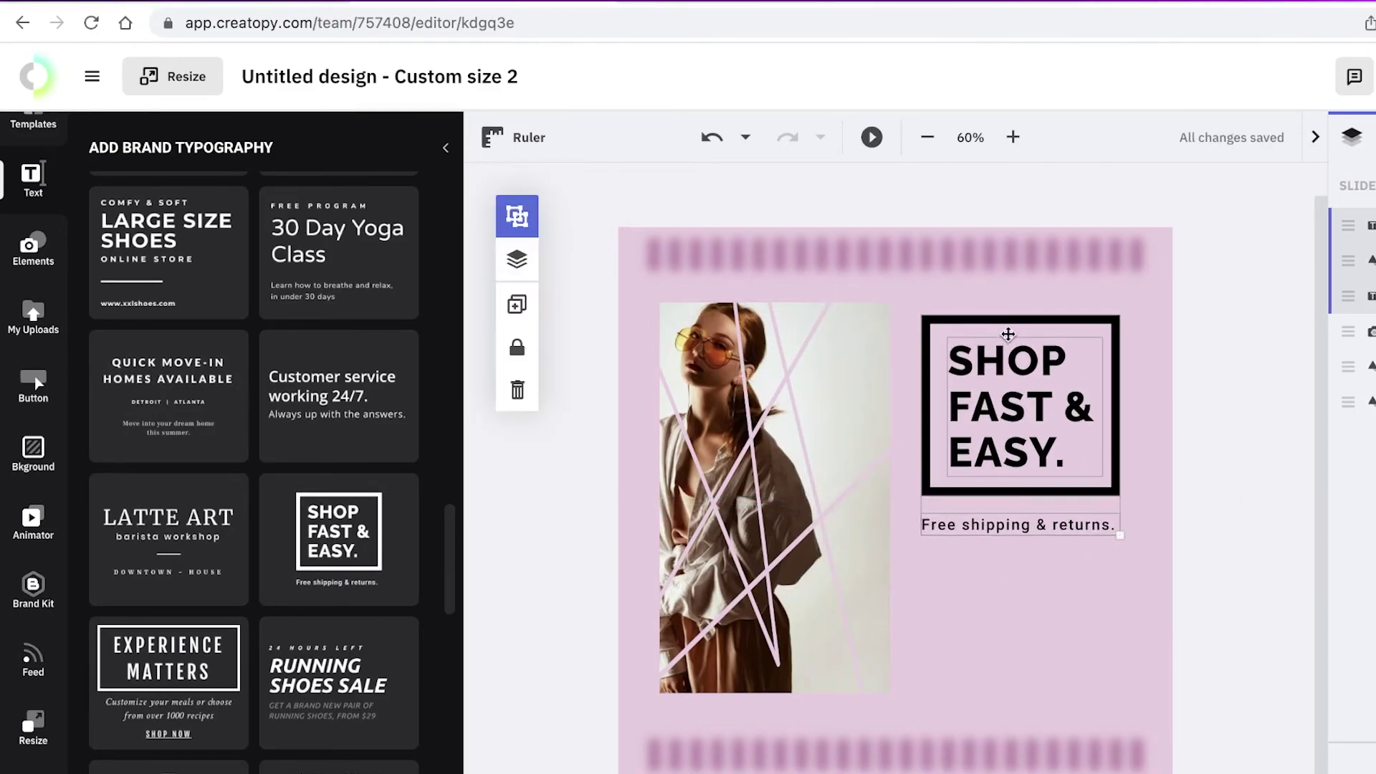
# Step: Replace the framed heading text with "THE LATEST IN FASHION"
pyautogui.press('Escape')
pyautogui.doubleClick(1012, 322)
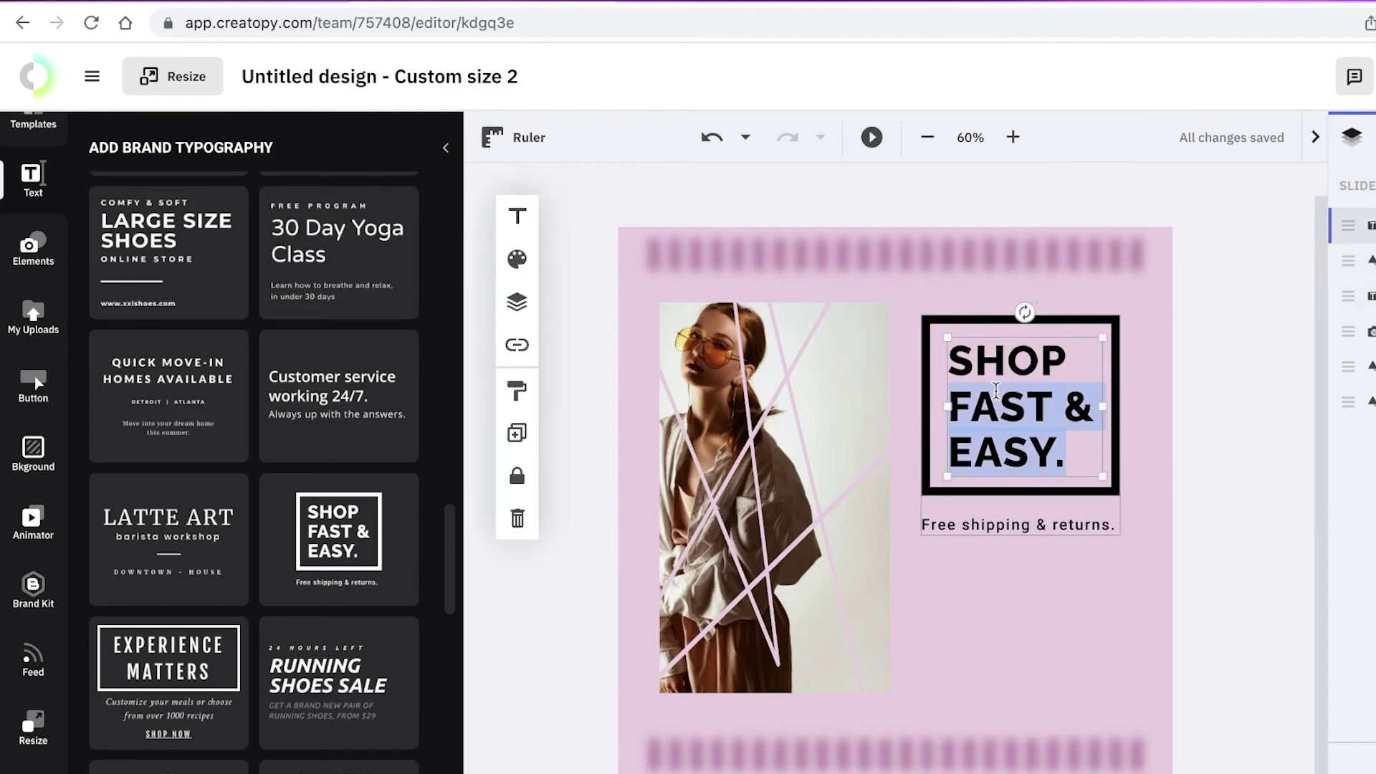
pyautogui.press('BackSpace')
pyautogui.press('BackSpace')
pyautogui.press('BackSpace')
pyautogui.press('BackSpace')
pyautogui.press('BackSpace')
pyautogui.press('BackSpace')
pyautogui.press('BackSpace')
pyautogui.press('BackSpace')
pyautogui.press('BackSpace')
pyautogui.press('BackSpace')
pyautogui.press('BackSpace')
pyautogui.press('BackSpace')
pyautogui.press('BackSpace')
pyautogui.press('BackSpace')
pyautogui.press('BackSpace')
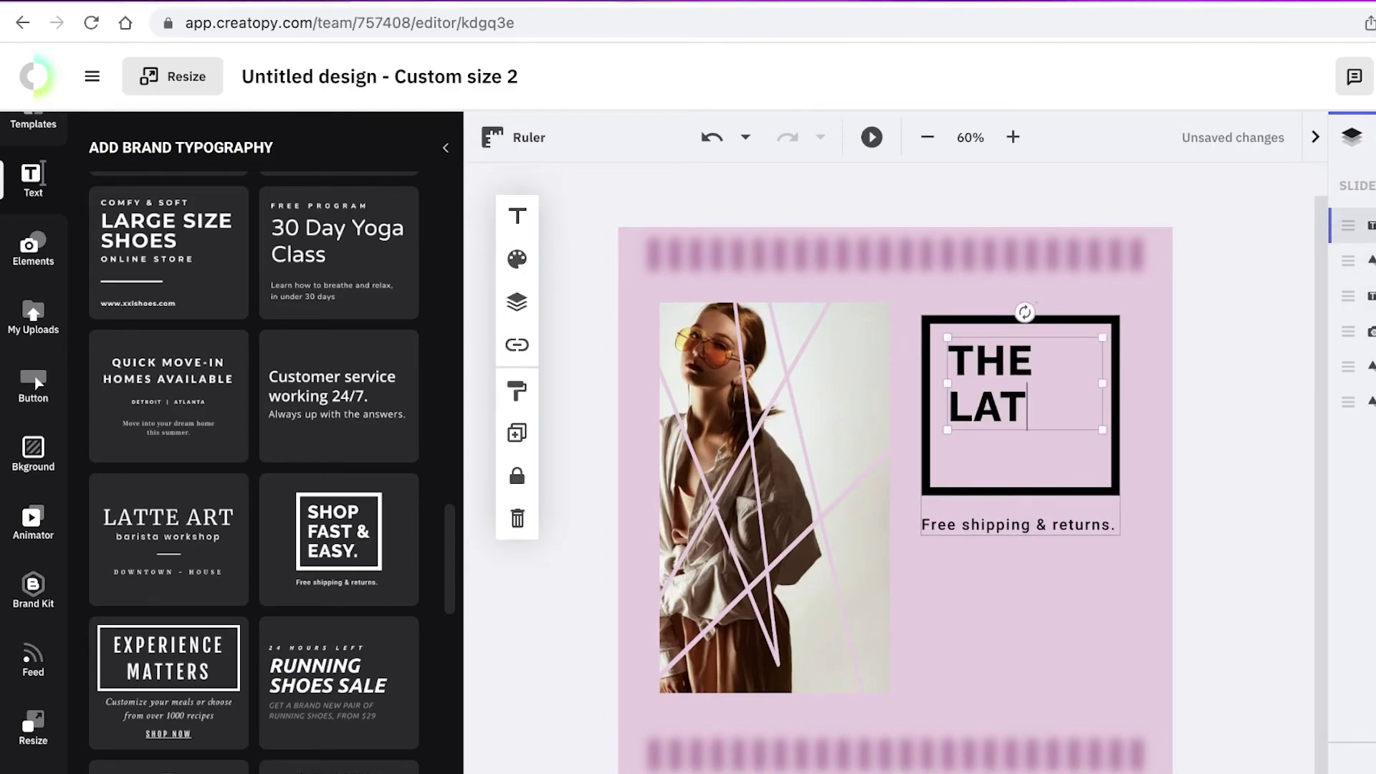
pyautogui.write('THE LATEST IN FA')
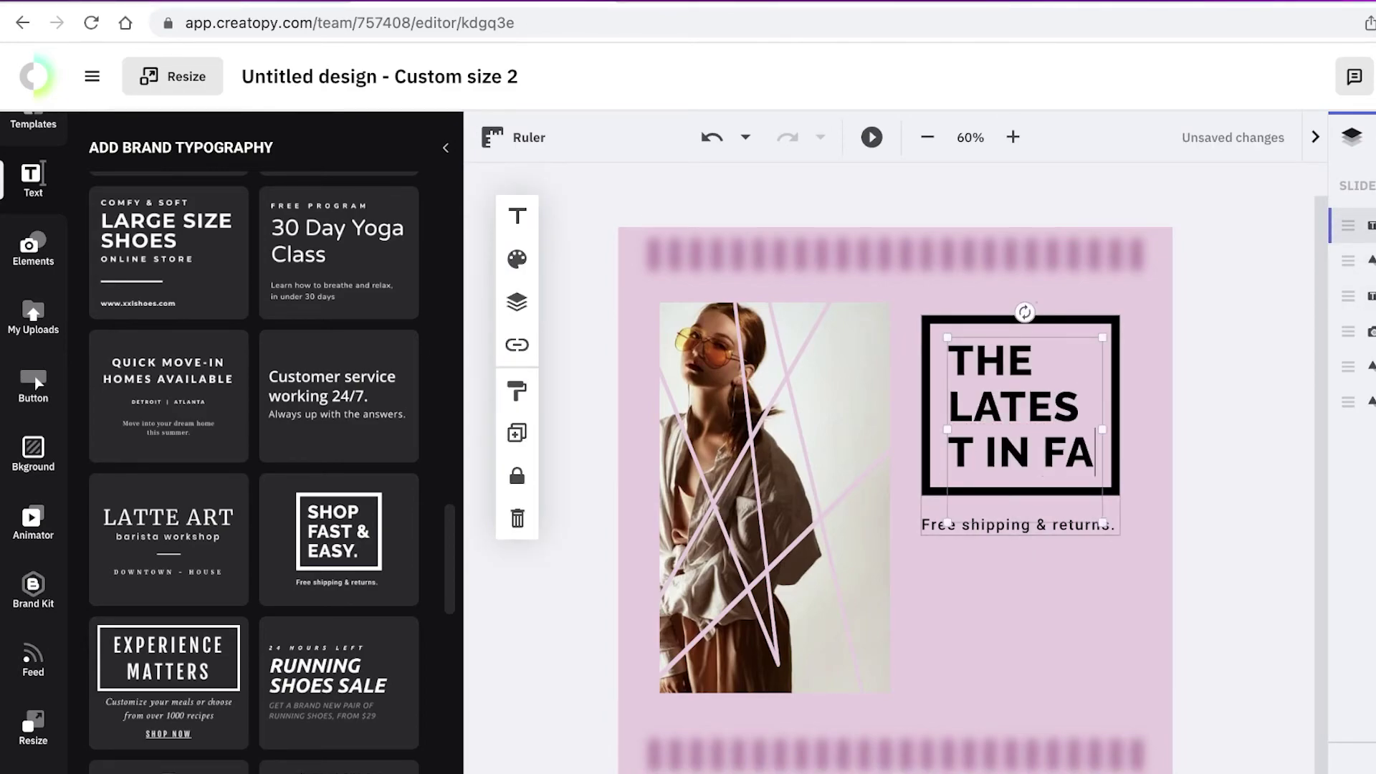
pyautogui.write('SHION')
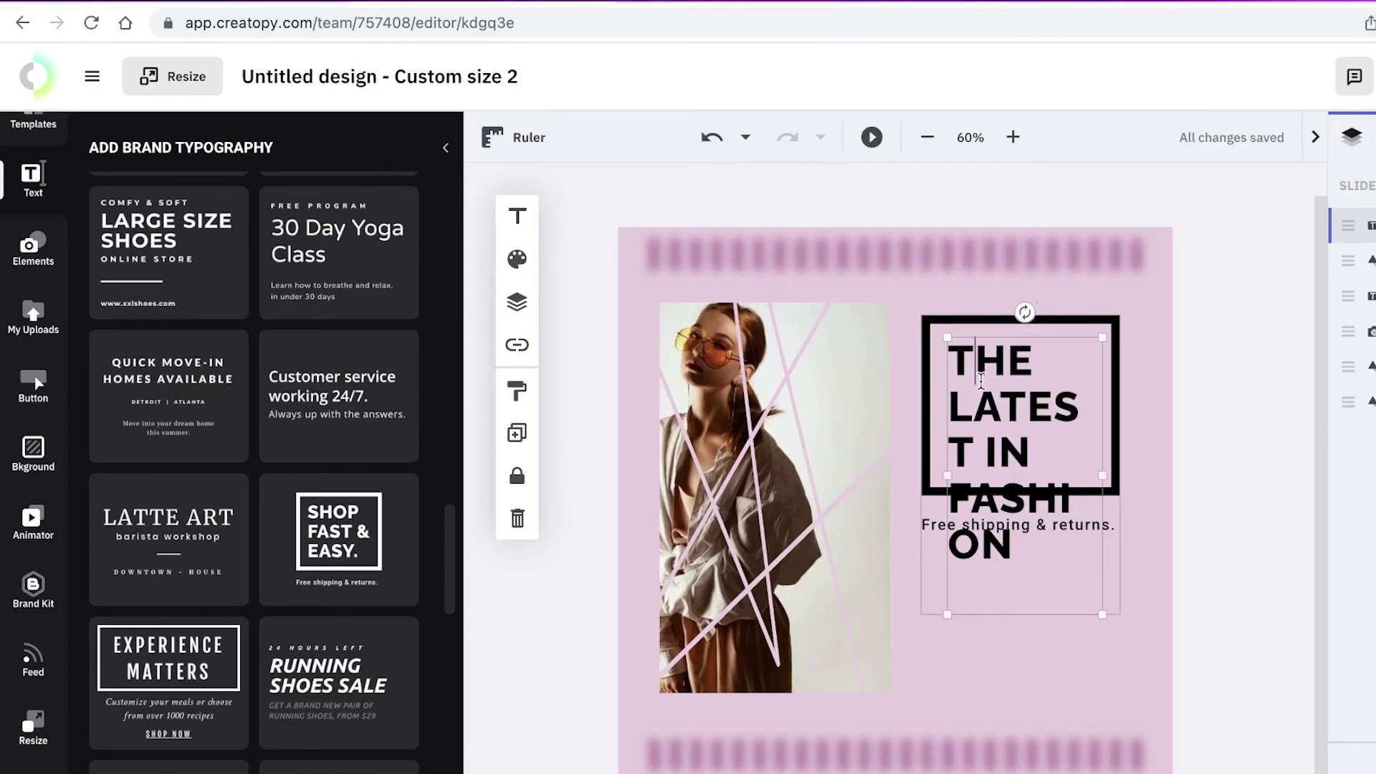
# Step: Shrink the heading text to fit inside the black frame, undoing the extra widening of its text box
pyautogui.moveTo(1032, 557); pyautogui.dragTo(924, 369)
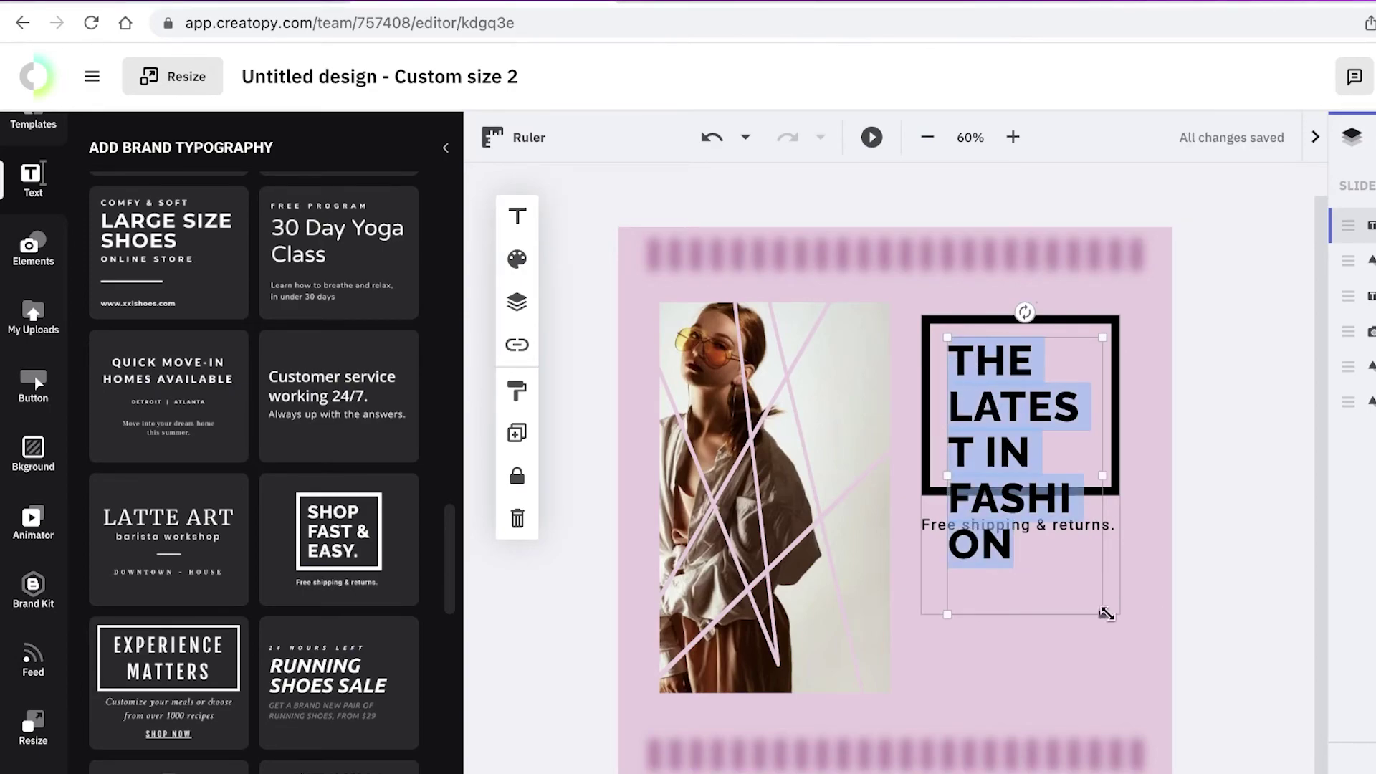
pyautogui.moveTo(1104, 477)
pyautogui.mouseDown()
pyautogui.moveTo(1186, 467)
pyautogui.moveTo(1121, 476)
pyautogui.mouseUp()
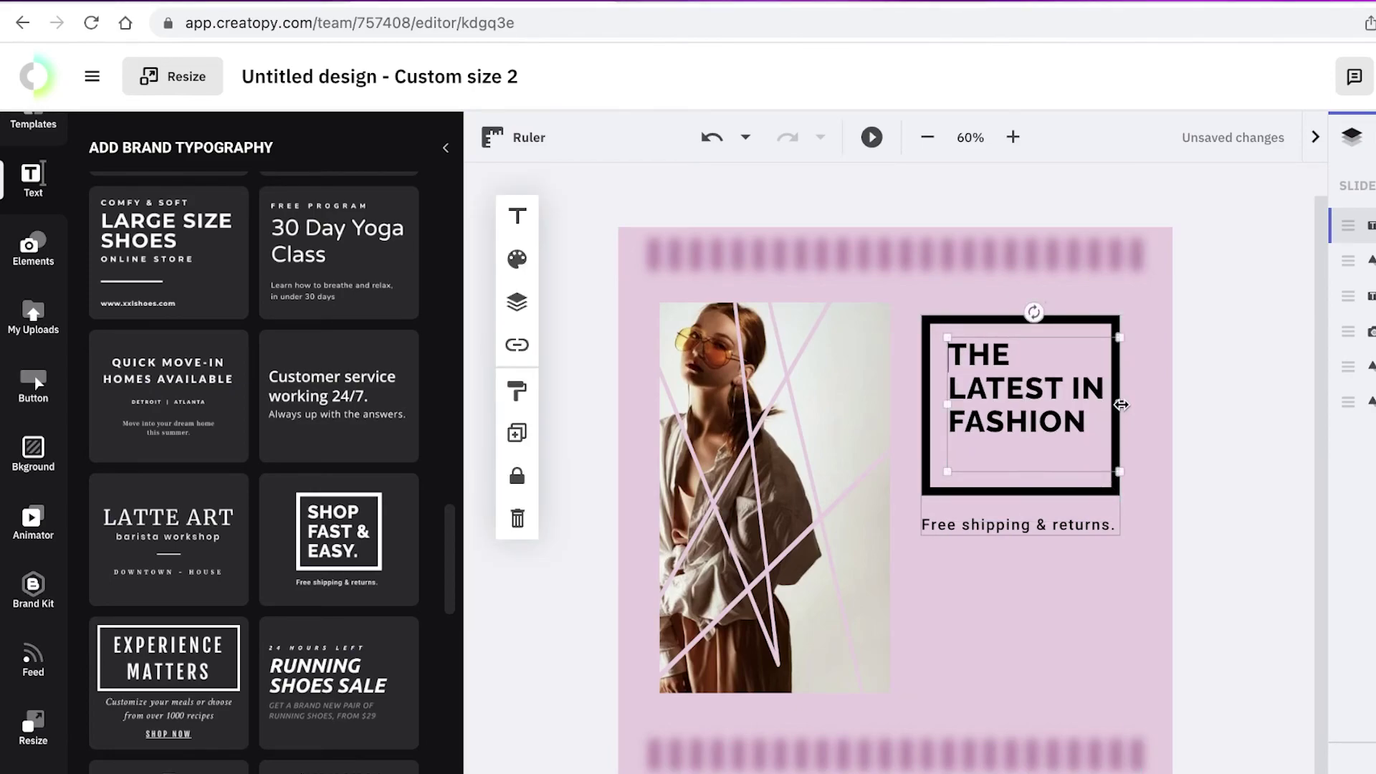
pyautogui.hotkey('ctrl', 'z')
# Step: Change the line below the frame to "BUY LUX BUY BETTER" and ungroup the text block
pyautogui.click(988, 522)
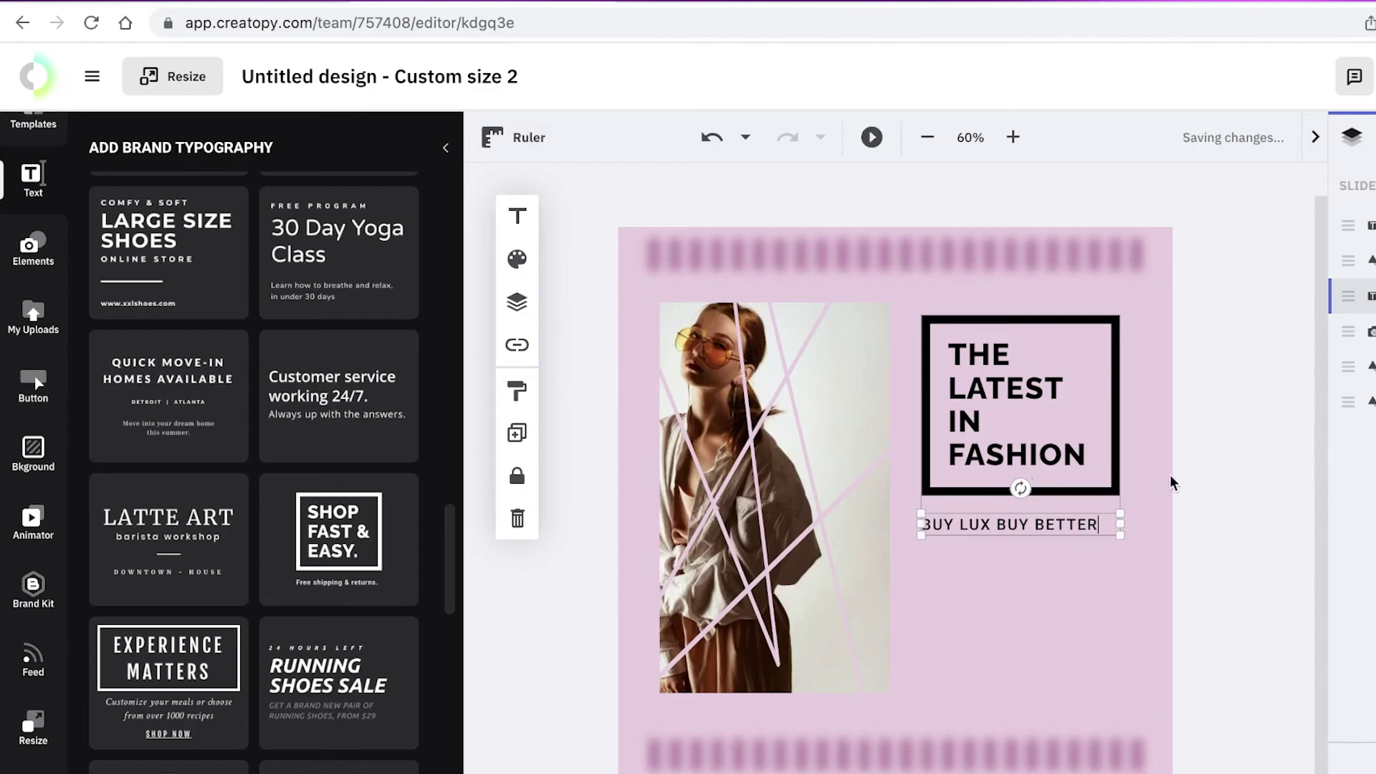
pyautogui.click(1212, 466)
pyautogui.click(903, 374)
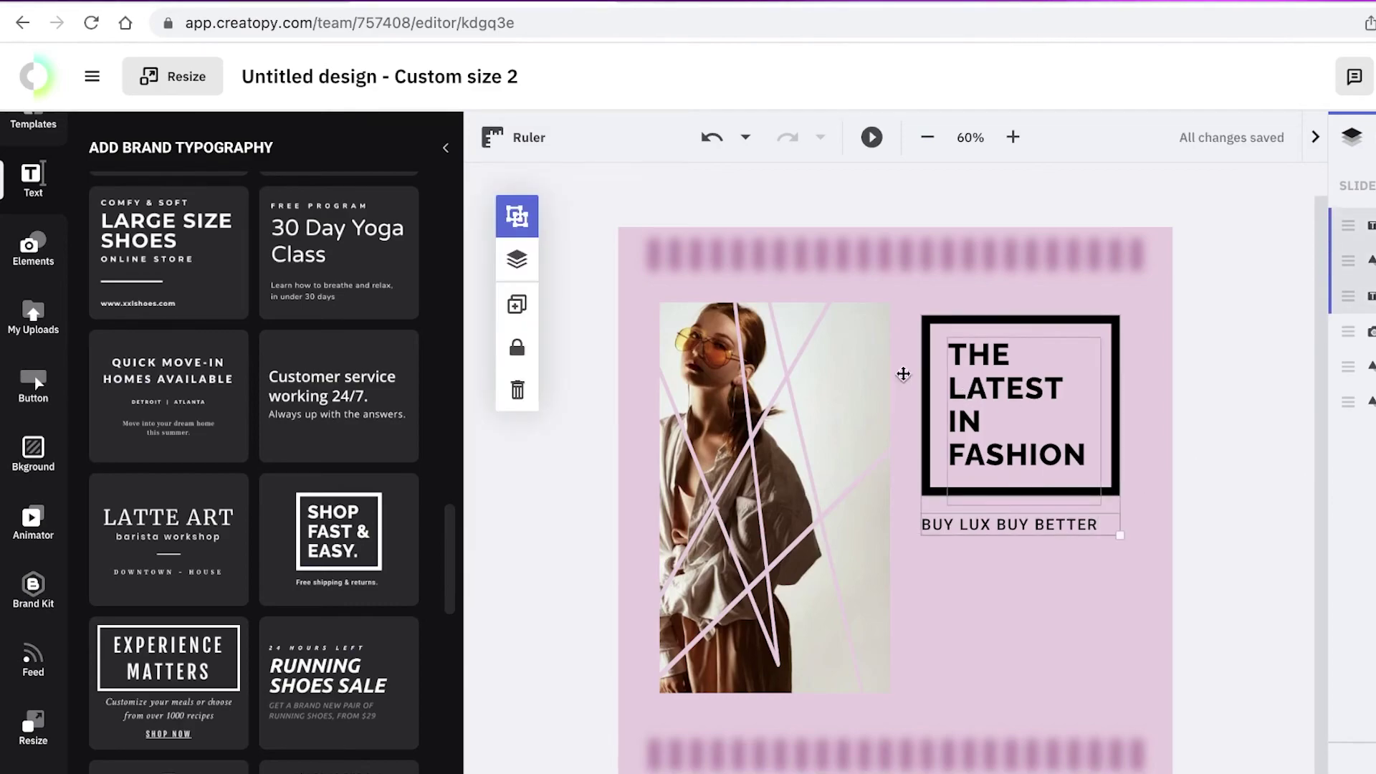
pyautogui.click(530, 219)
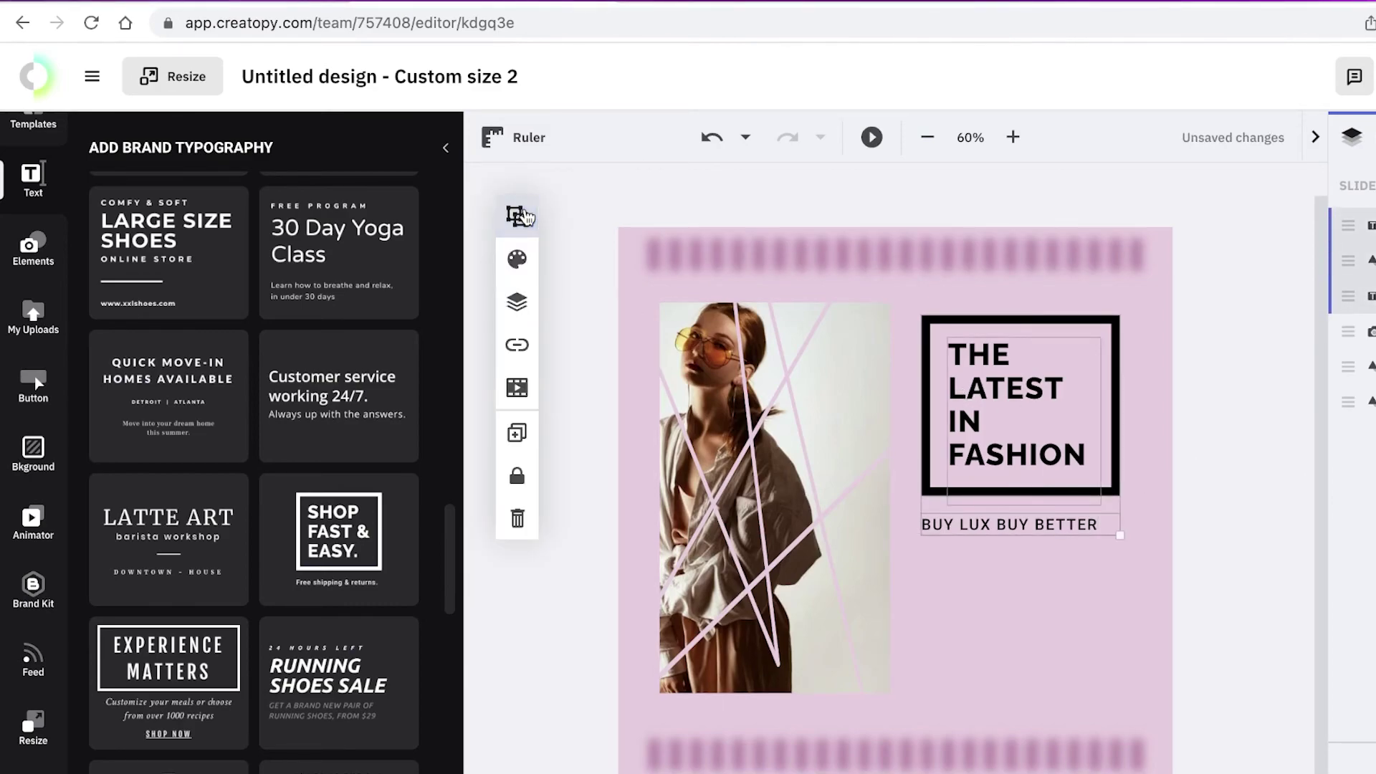
# Step: Recolor the "THE LATEST IN FASHION" heading with the recent mauve color #B5709B
pyautogui.click(819, 479)
pyautogui.click(973, 388)
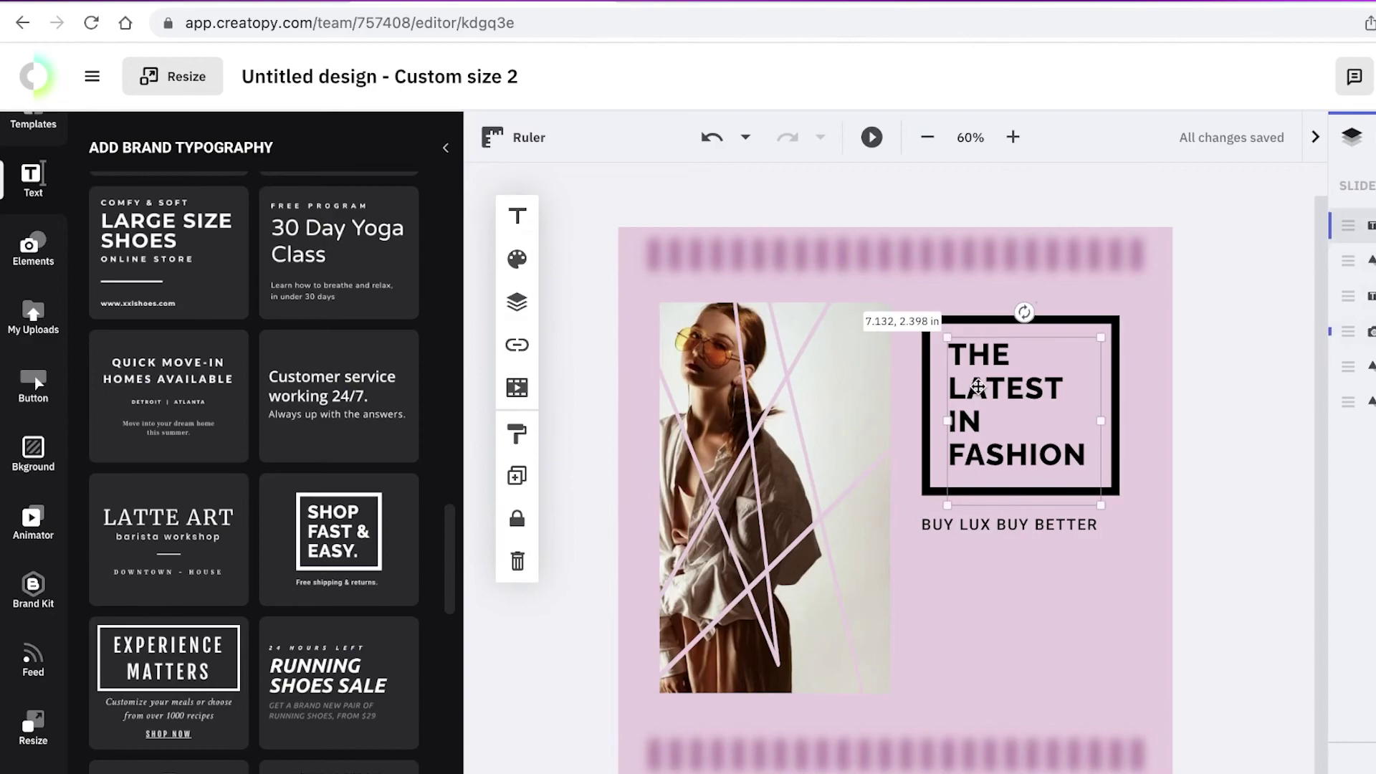
pyautogui.click(528, 279)
pyautogui.click(579, 270)
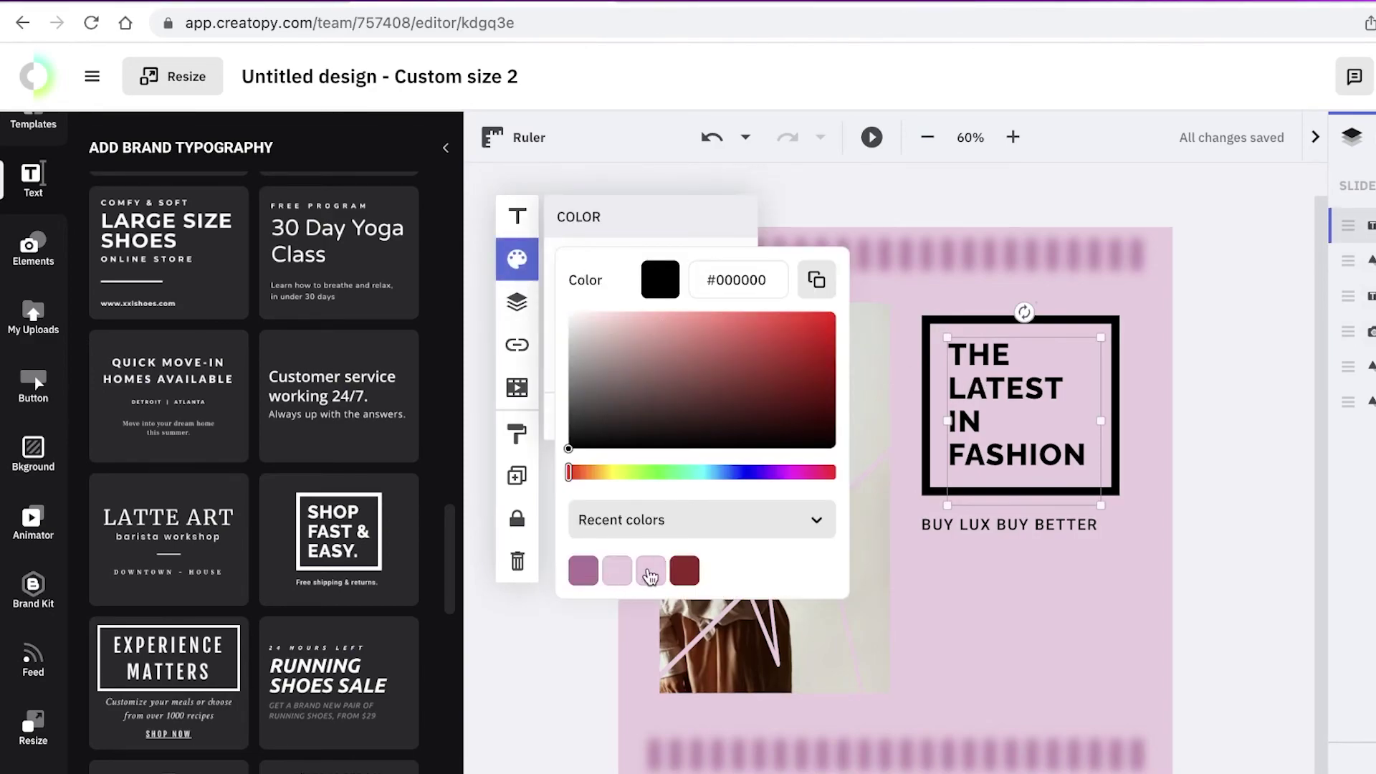
pyautogui.click(583, 573)
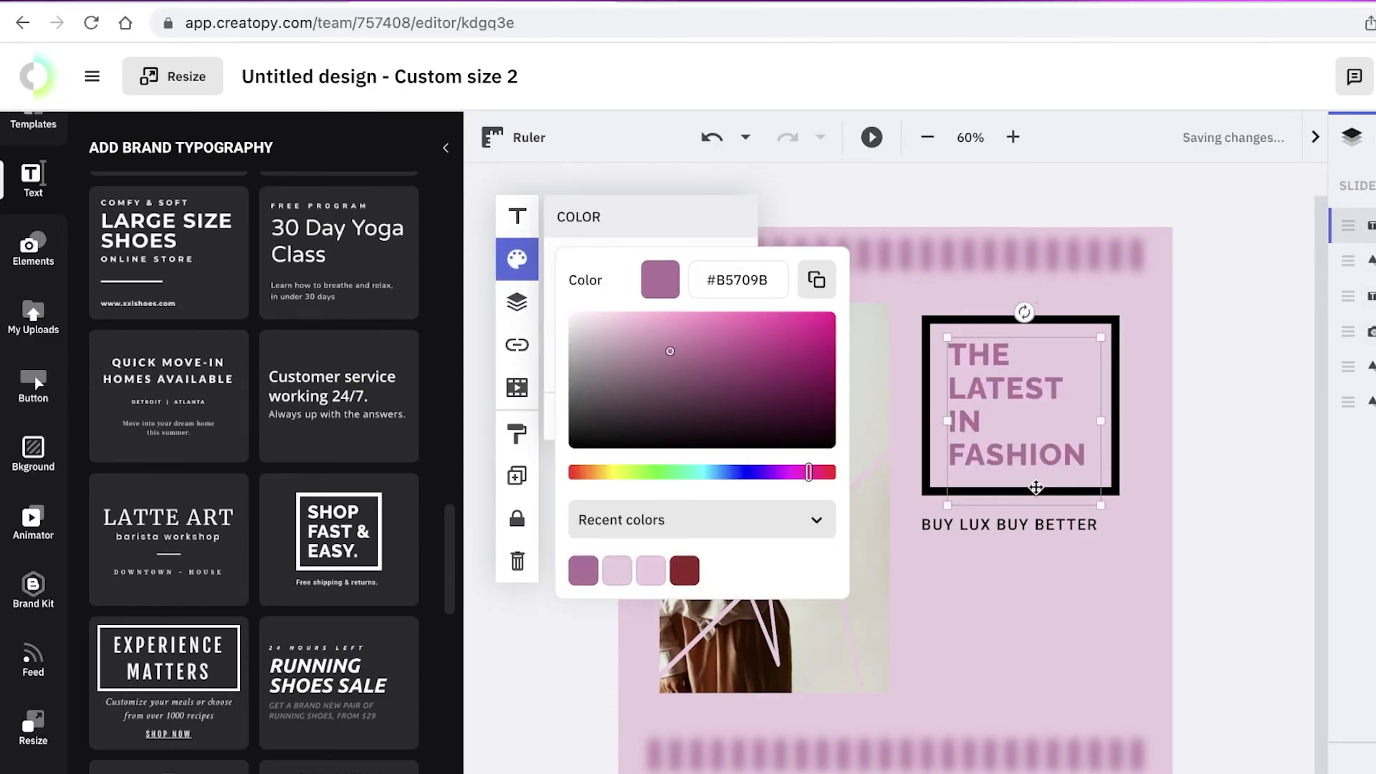
# Step: Try the fill types on the black frame around the heading and give it a linear gradient fill
pyautogui.click(1036, 488)
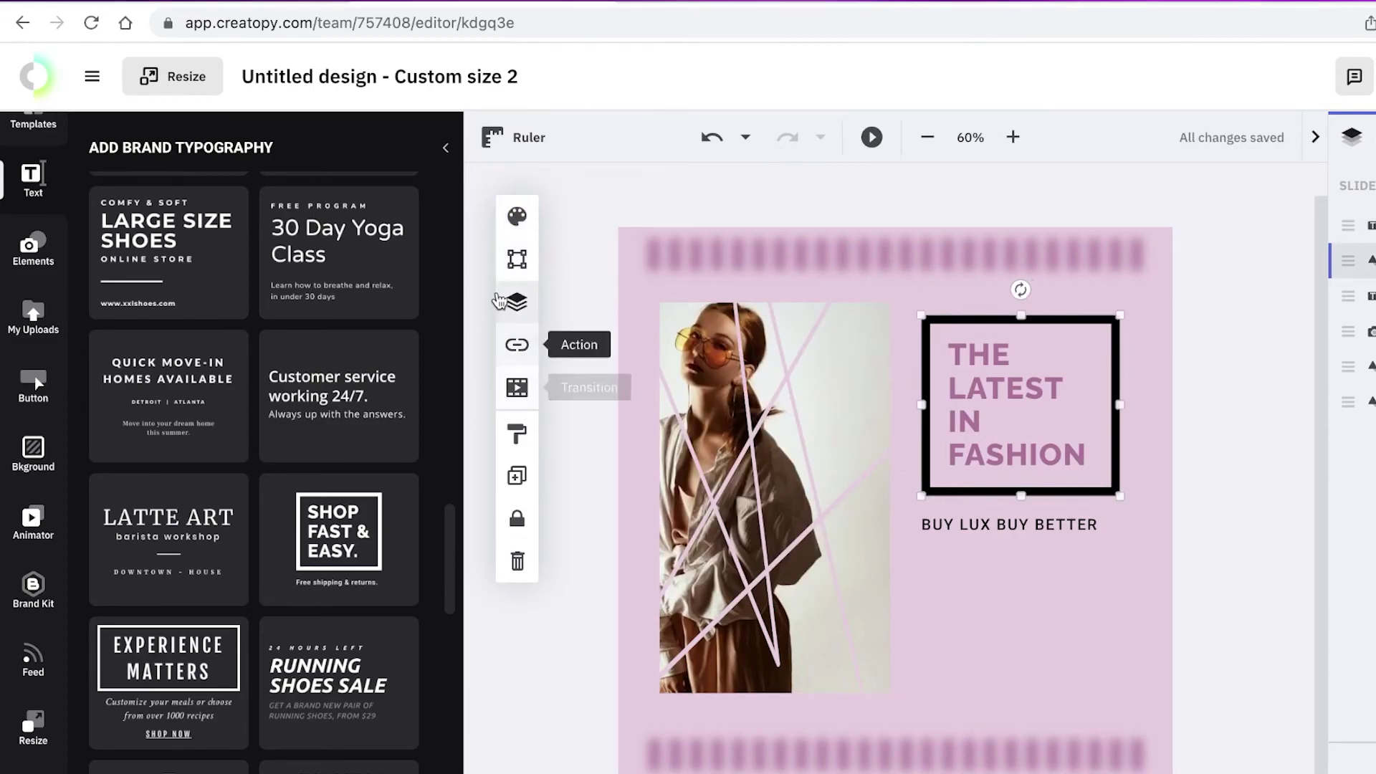
pyautogui.click(517, 216)
pyautogui.click(572, 261)
pyautogui.click(623, 261)
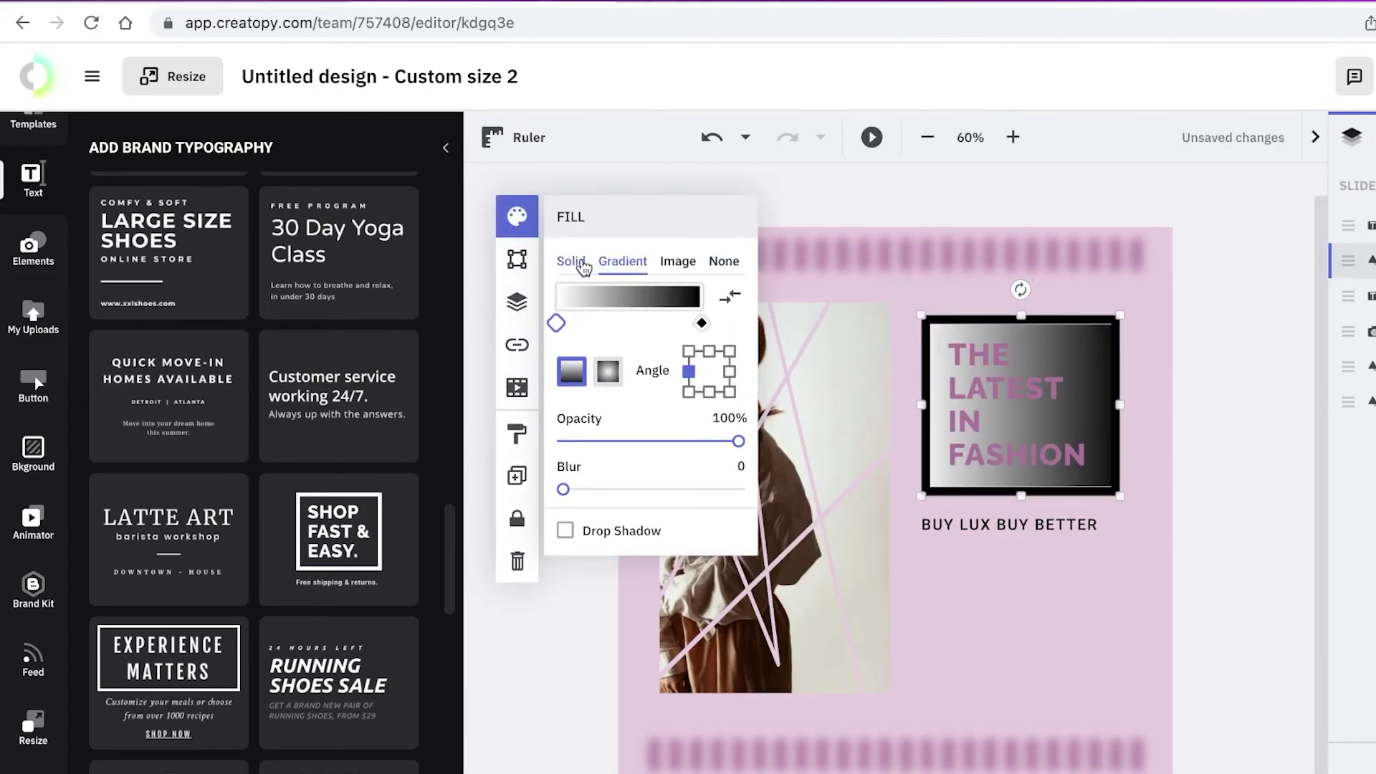
pyautogui.click(724, 261)
pyautogui.click(597, 264)
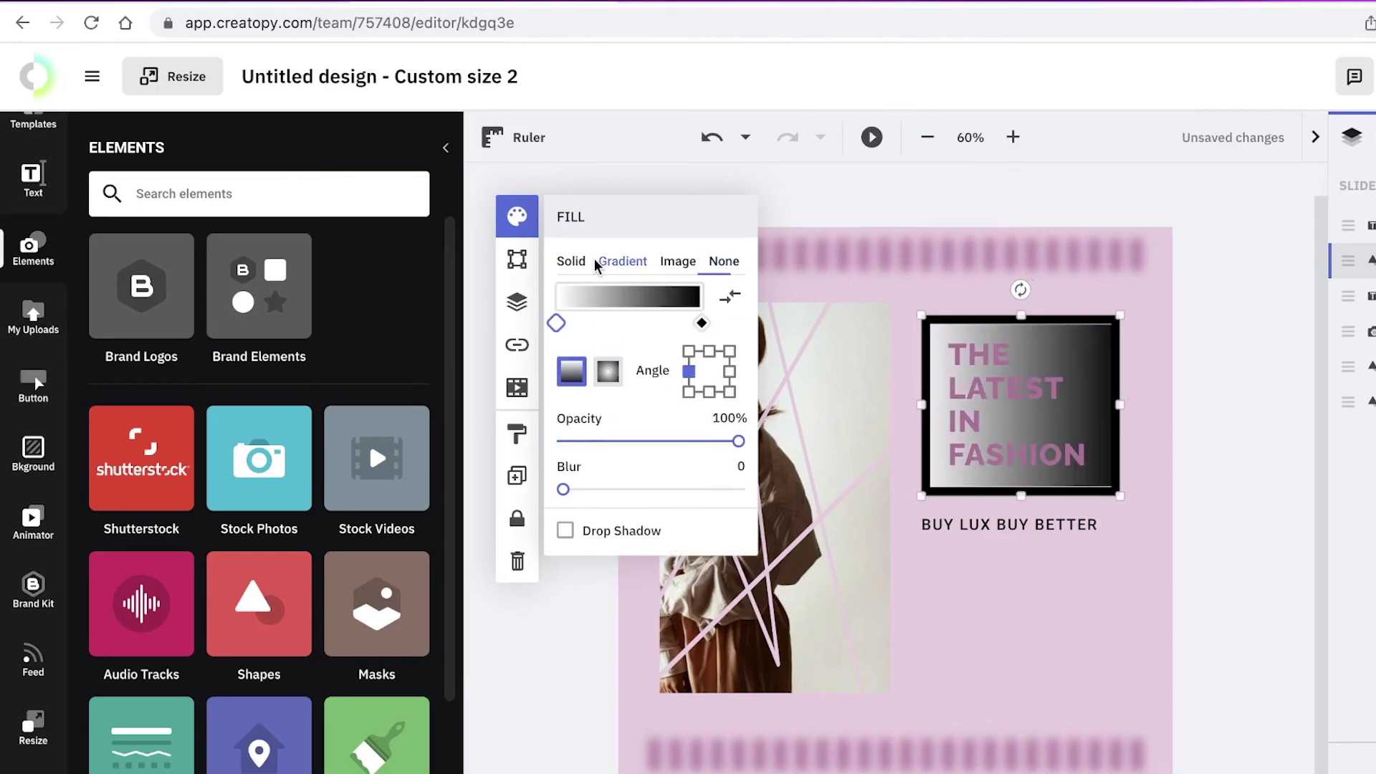
pyautogui.click(608, 371)
pyautogui.click(574, 373)
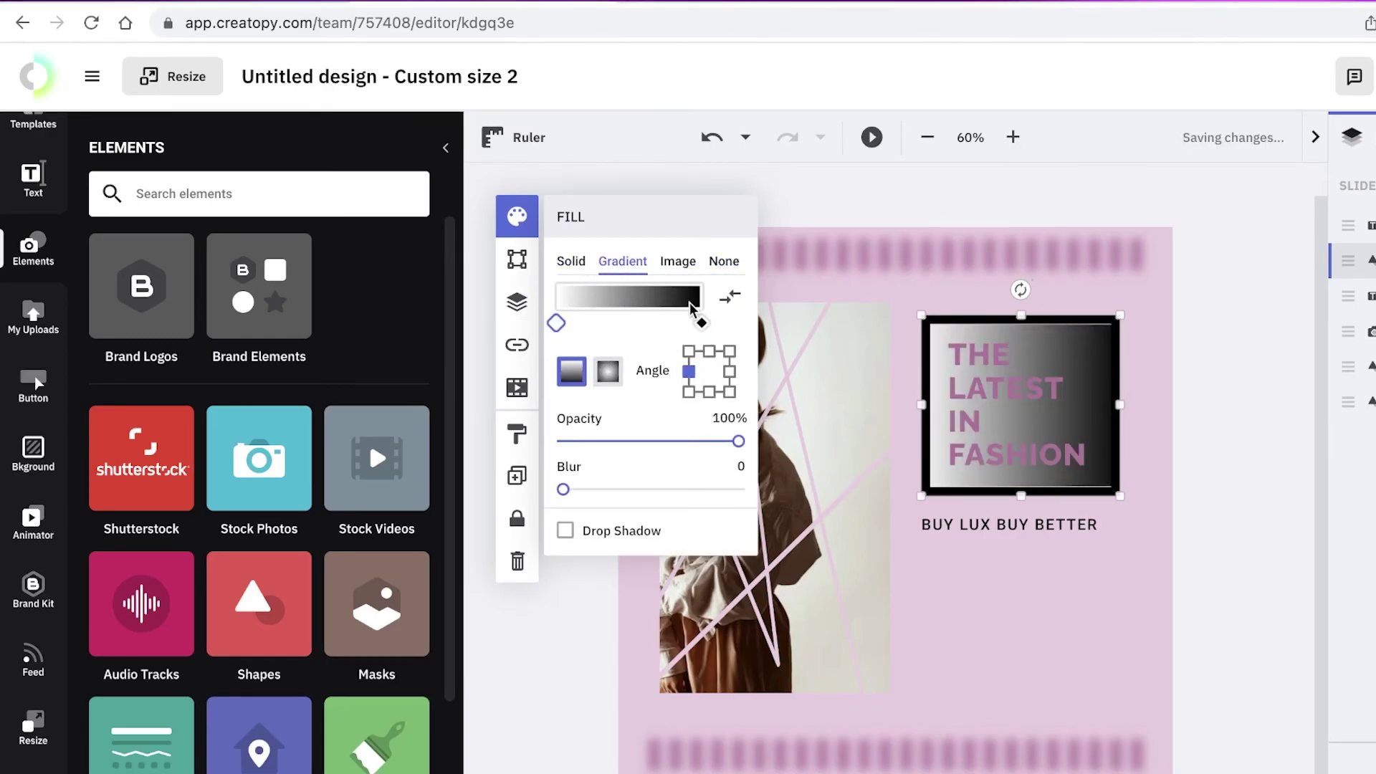
# Step: Set the frame gradient's black end color to #B5709B and shift its white stop slightly inward
pyautogui.click(702, 322)
pyautogui.click(659, 430)
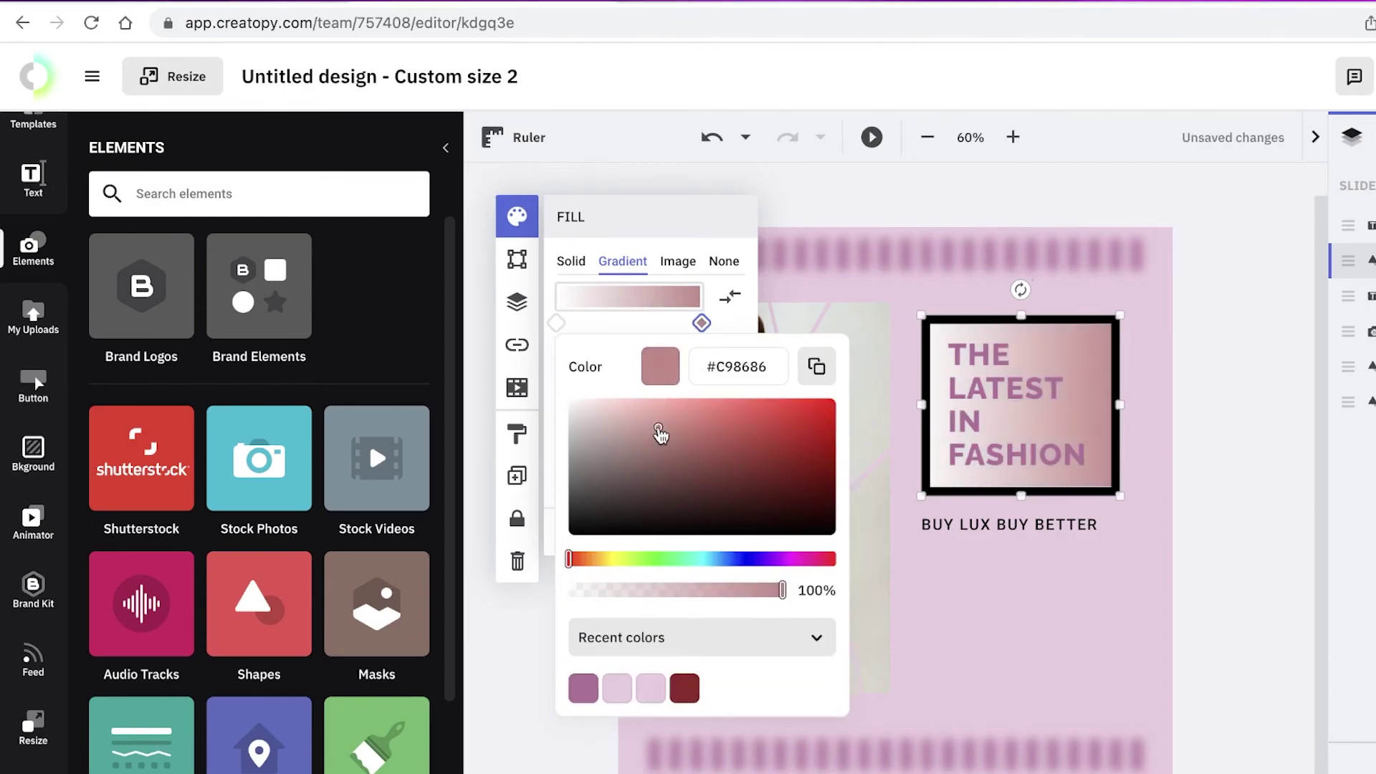
pyautogui.click(809, 559)
pyautogui.click(669, 439)
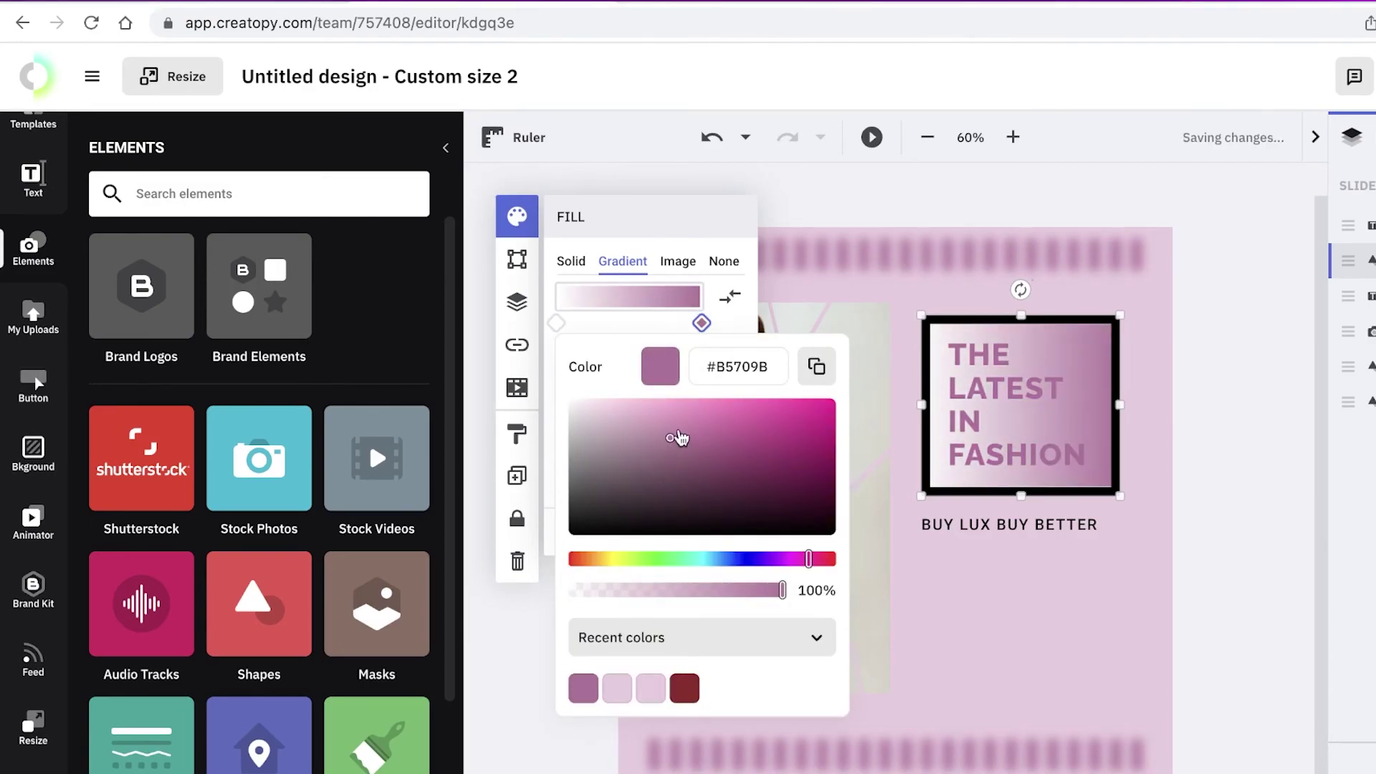
pyautogui.click(579, 299)
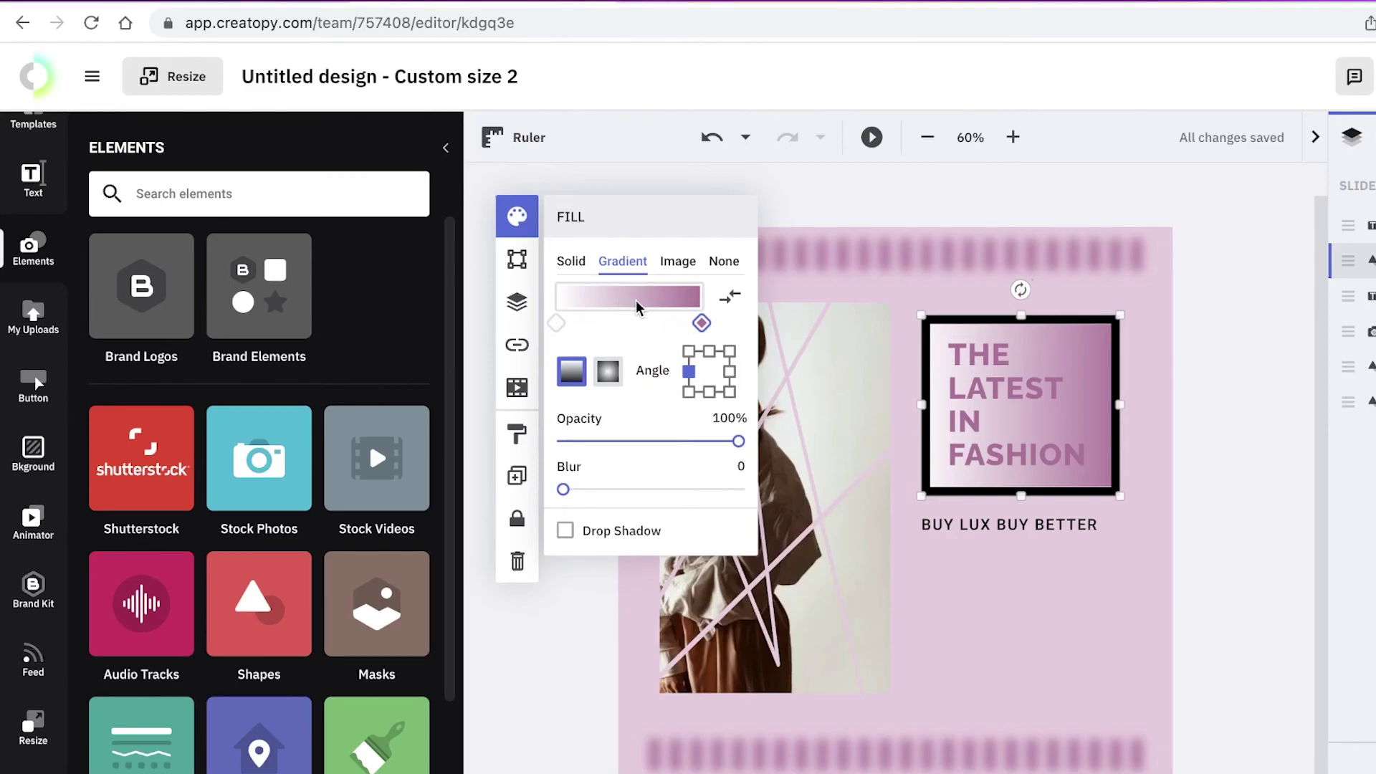
pyautogui.moveTo(558, 324); pyautogui.dragTo(578, 315)
pyautogui.click(1283, 479)
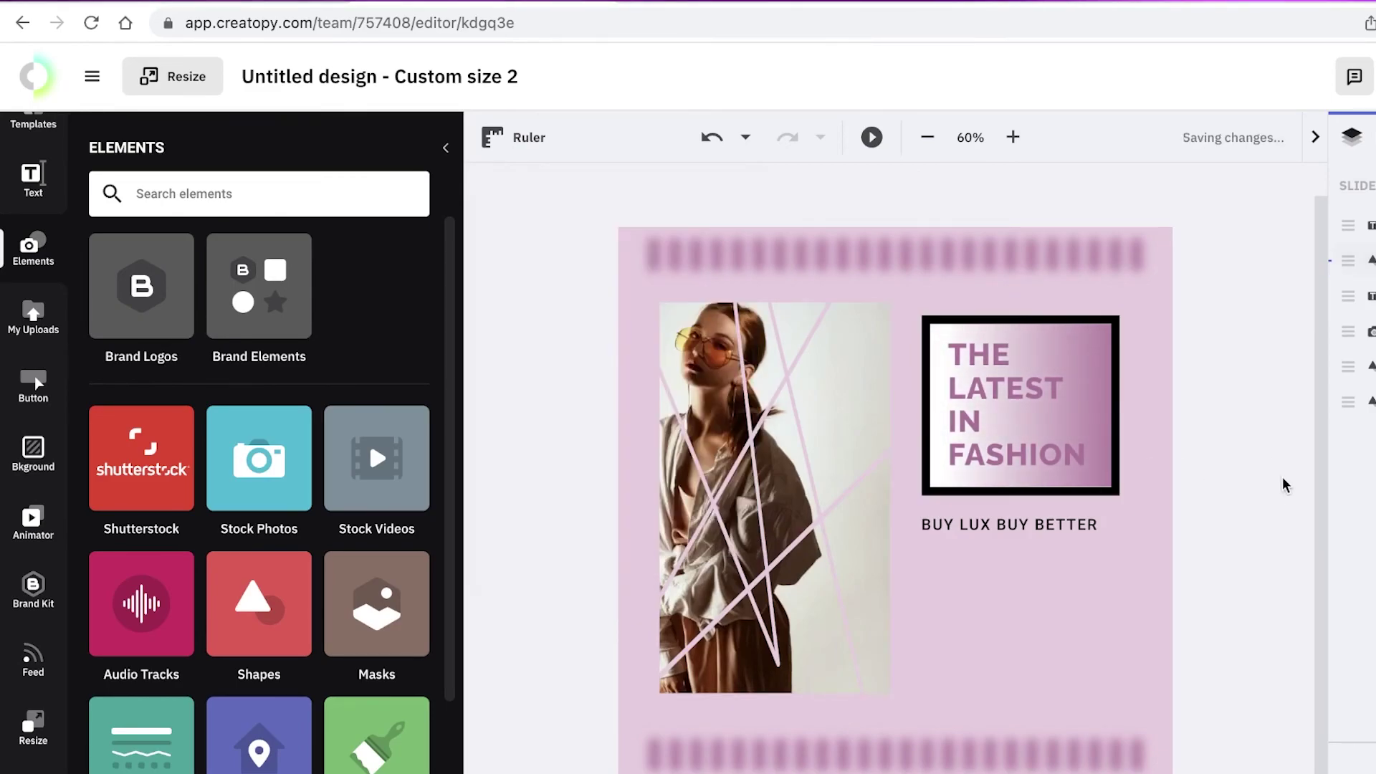
# Step: Change the color of the "BUY LUX BUY BETTER" line below the frame to white
pyautogui.click(1043, 527)
pyautogui.click(517, 259)
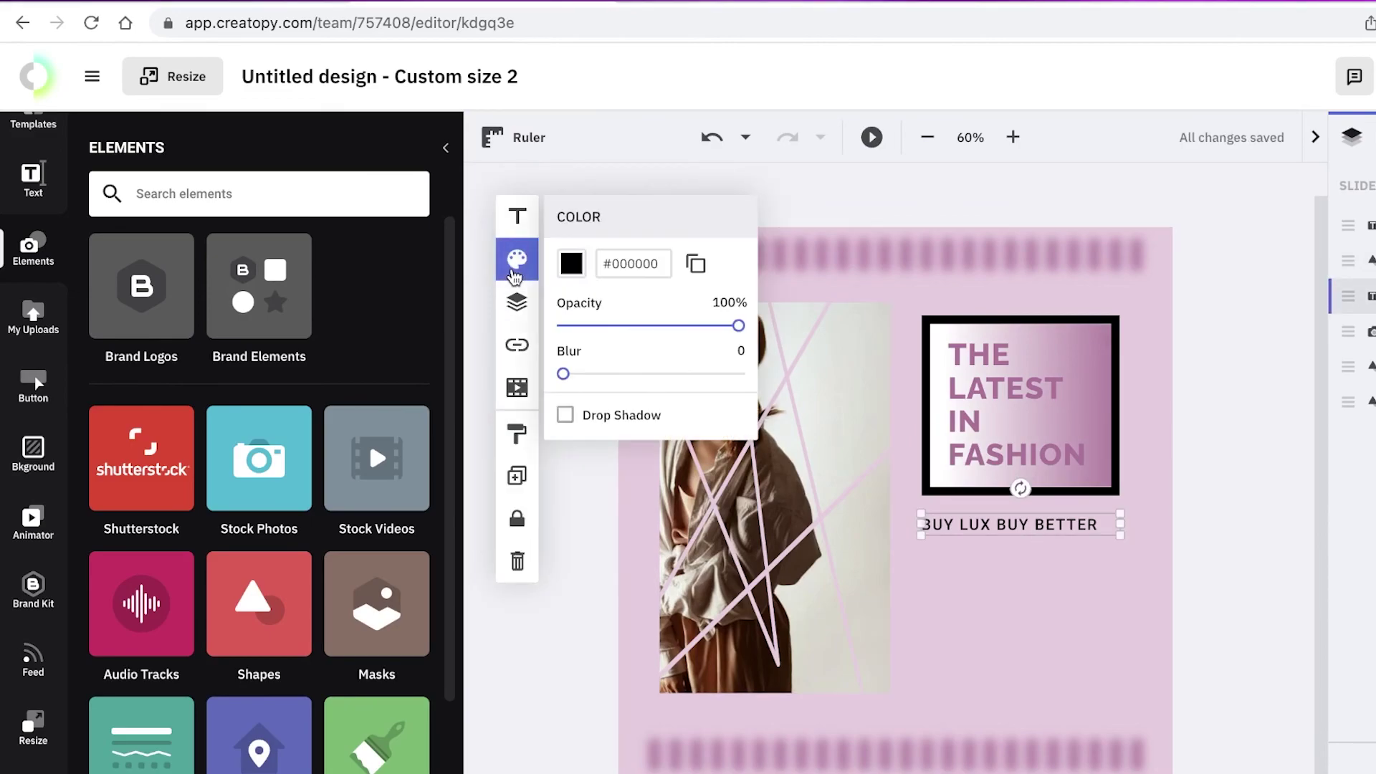
pyautogui.click(566, 262)
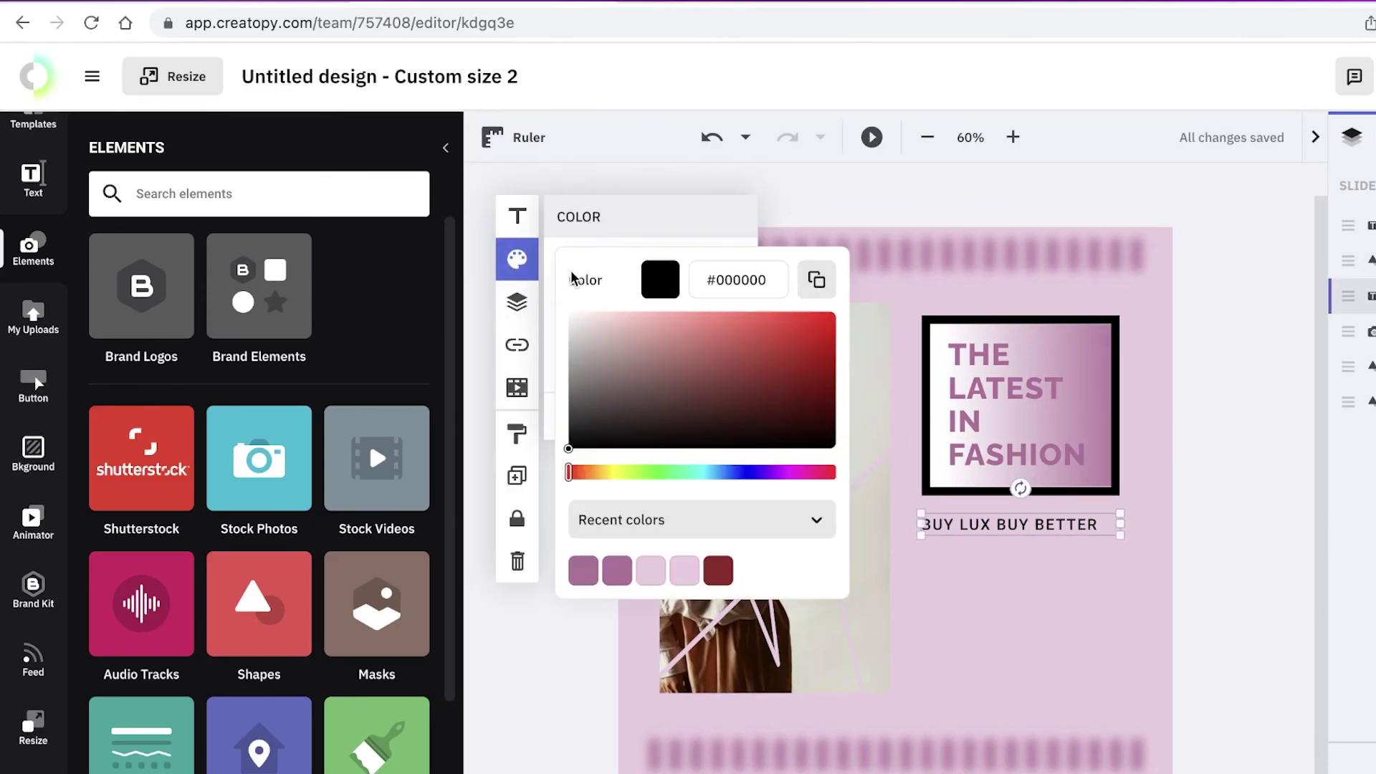
pyautogui.click(571, 313)
pyautogui.click(1198, 455)
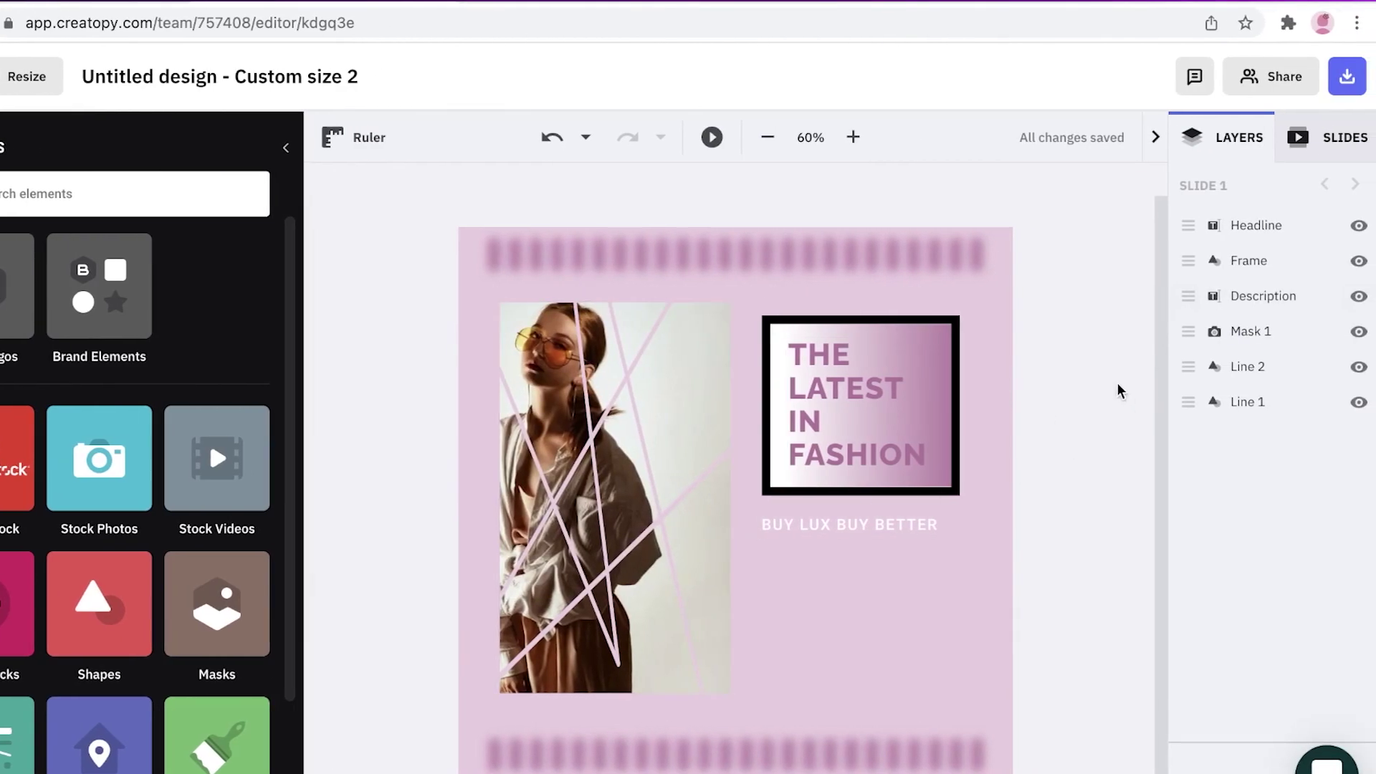
# Step: Export the finished design as a JPG
pyautogui.click(1350, 79)
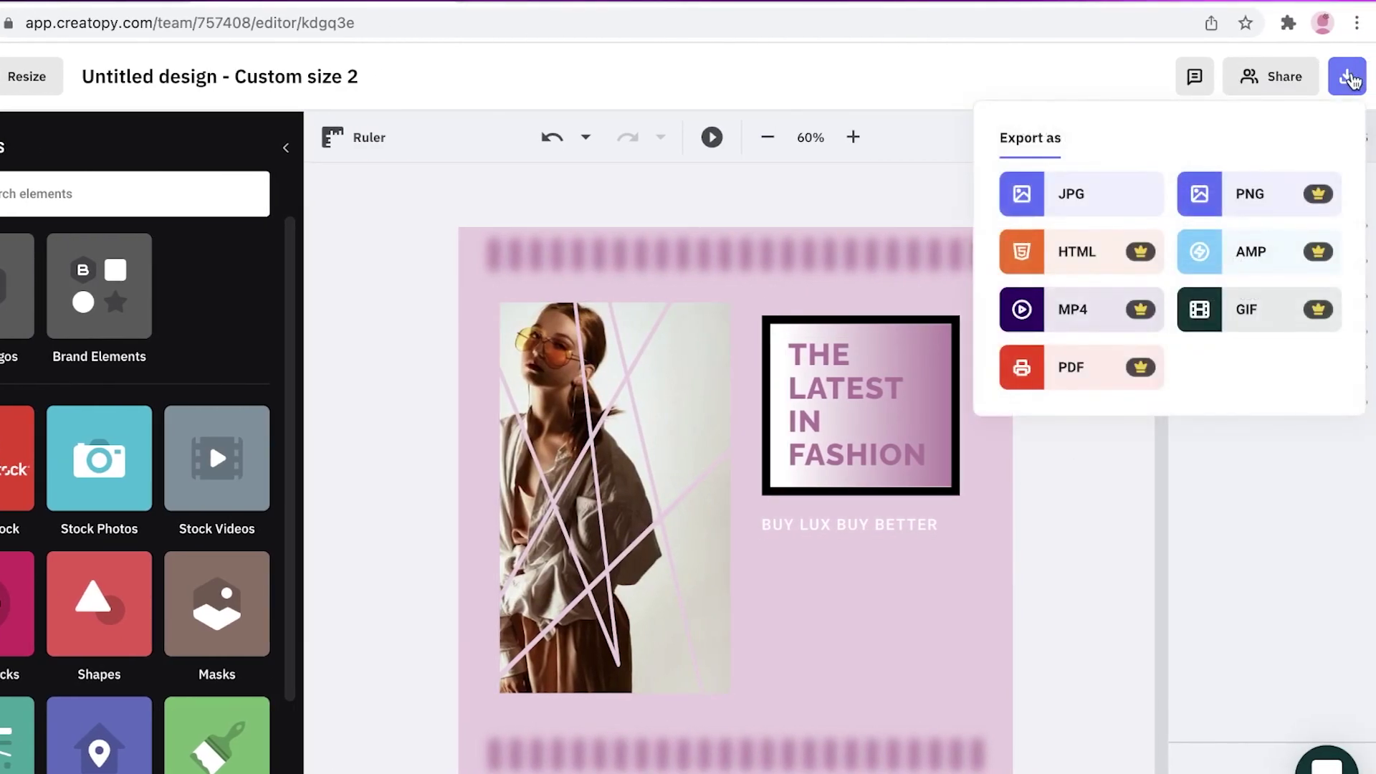
pyautogui.click(1112, 188)
pyautogui.click(1165, 535)
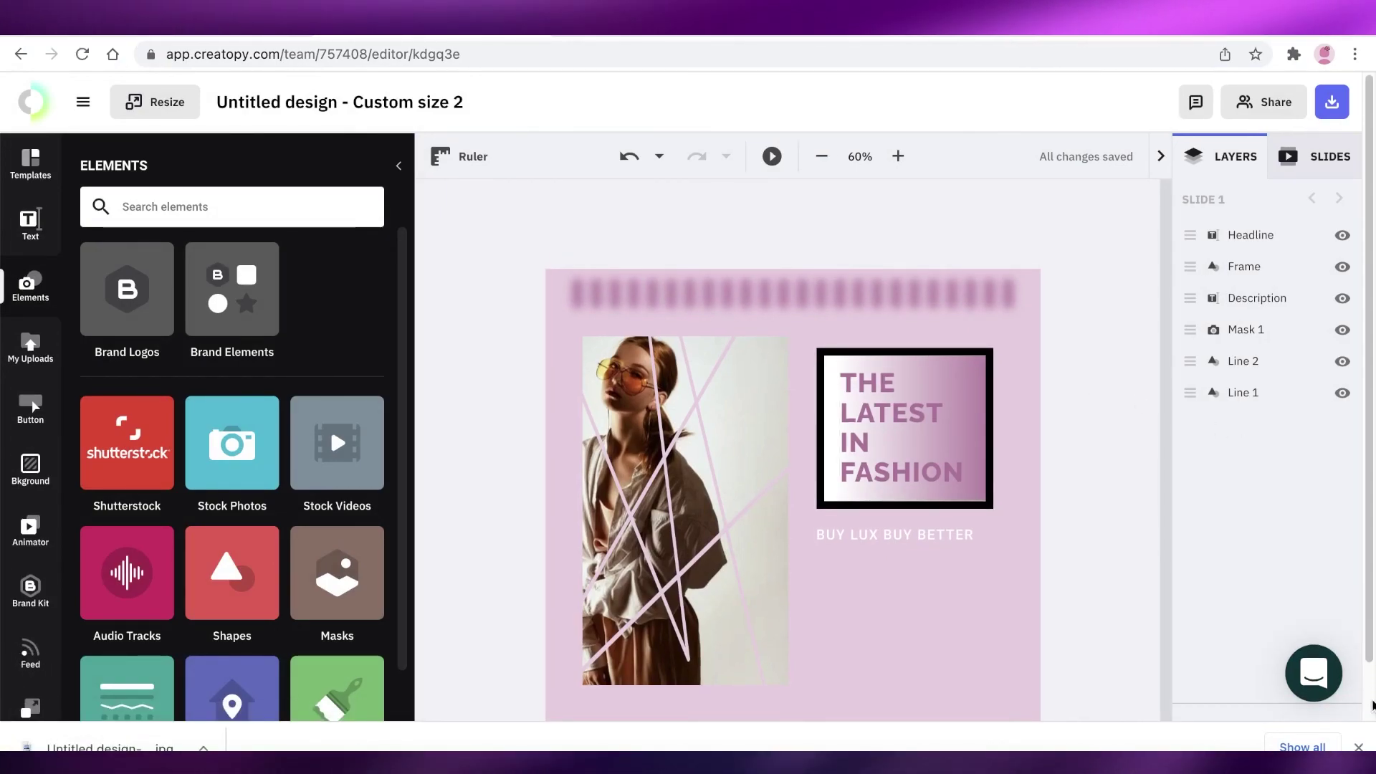
# Step: Review the design's layer list and browse the Animals category of the illustrations library
pyautogui.scroll(-1, 753, 470)
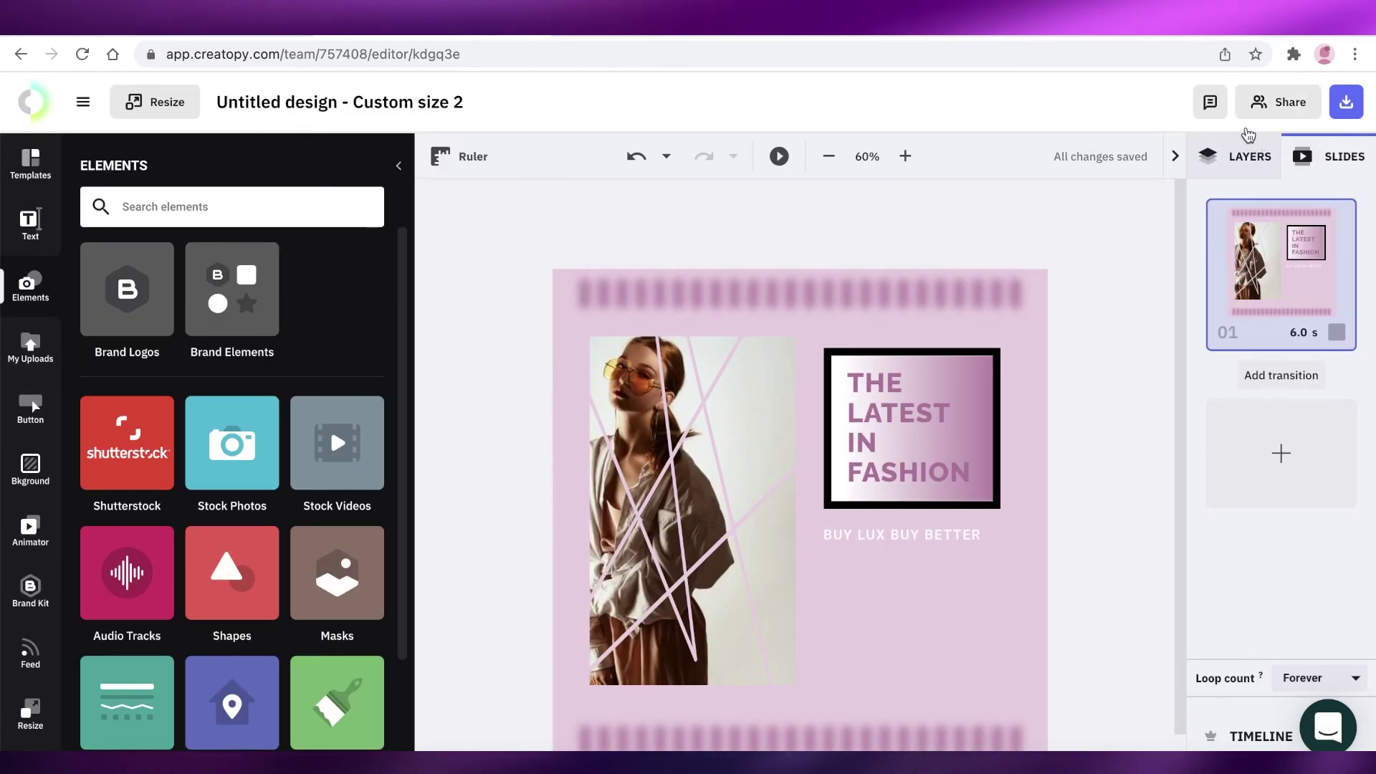
pyautogui.click(1250, 156)
pyautogui.scroll(-2, 300, 528)
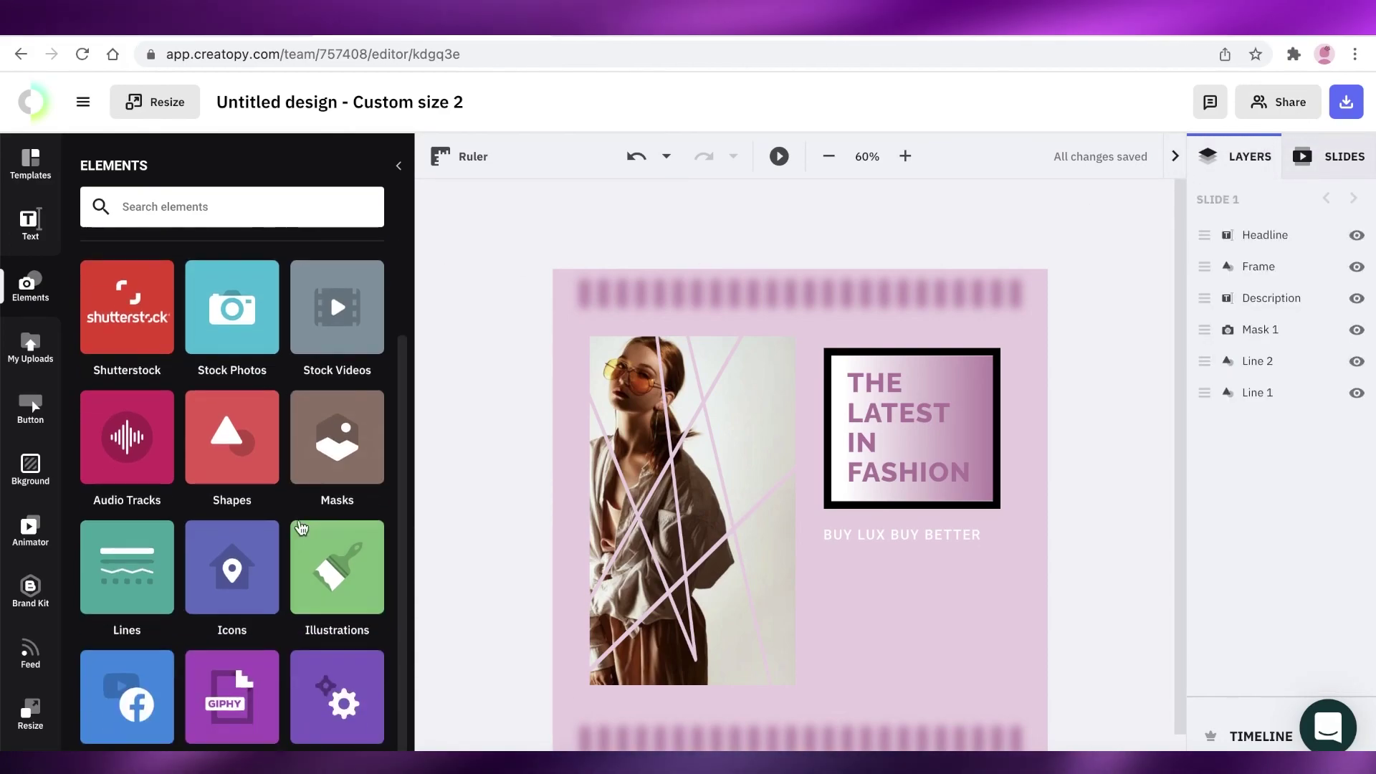
pyautogui.click(340, 631)
pyautogui.click(265, 272)
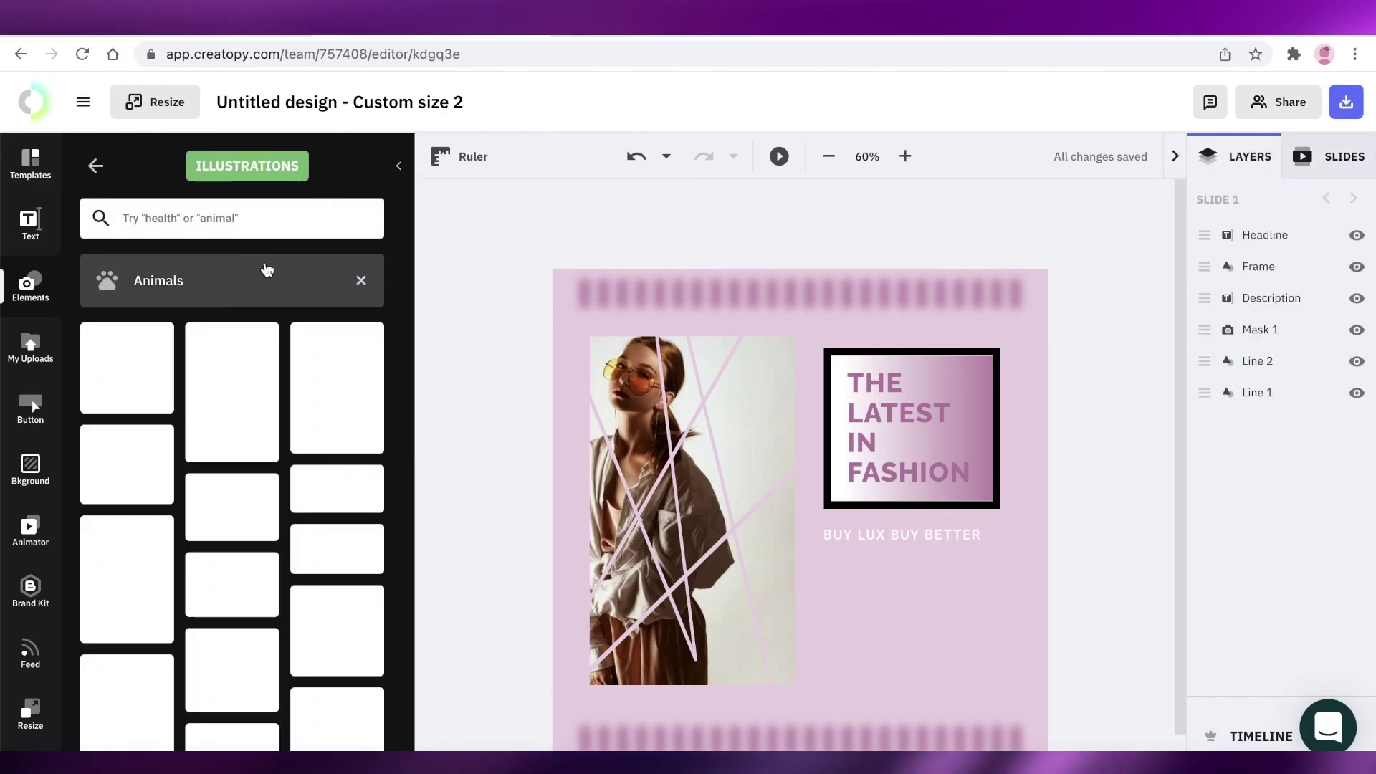
pyautogui.scroll(-1, 492, 354)
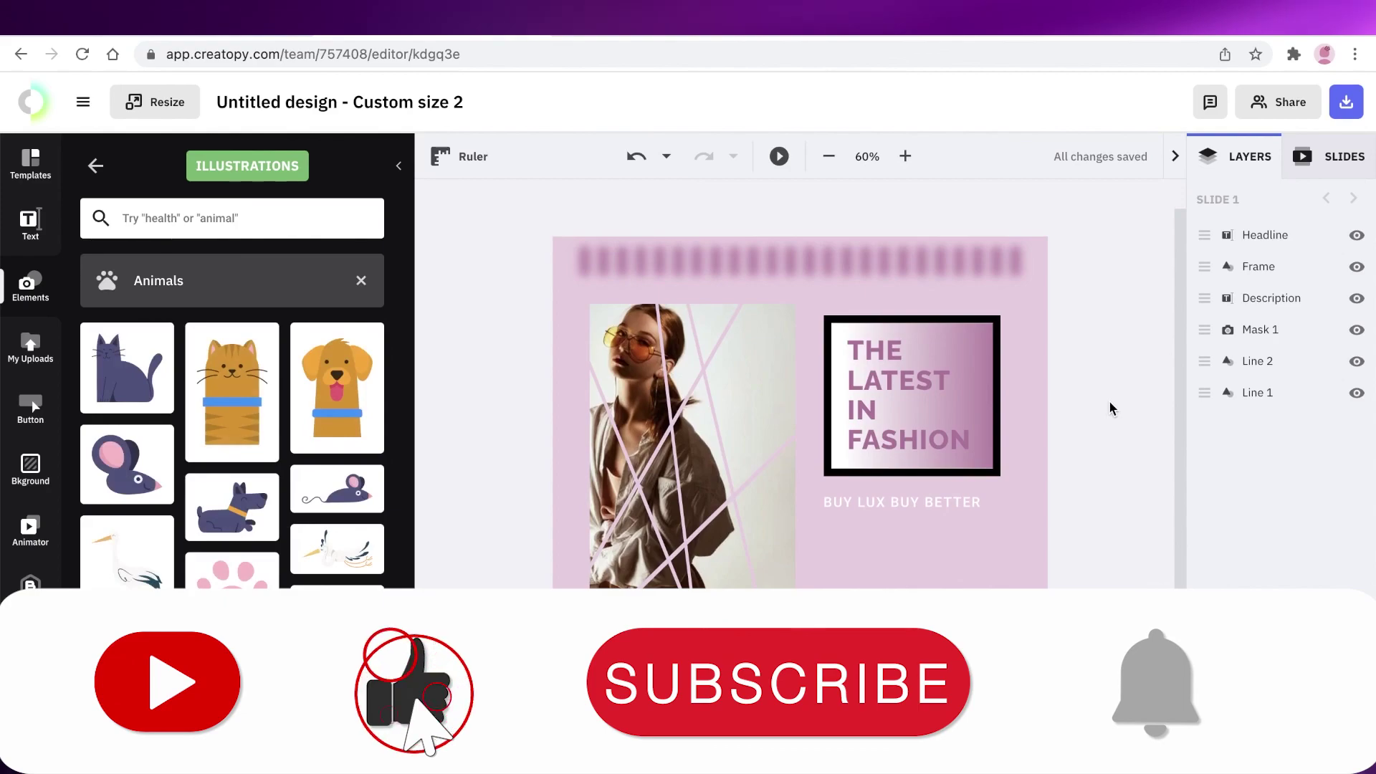